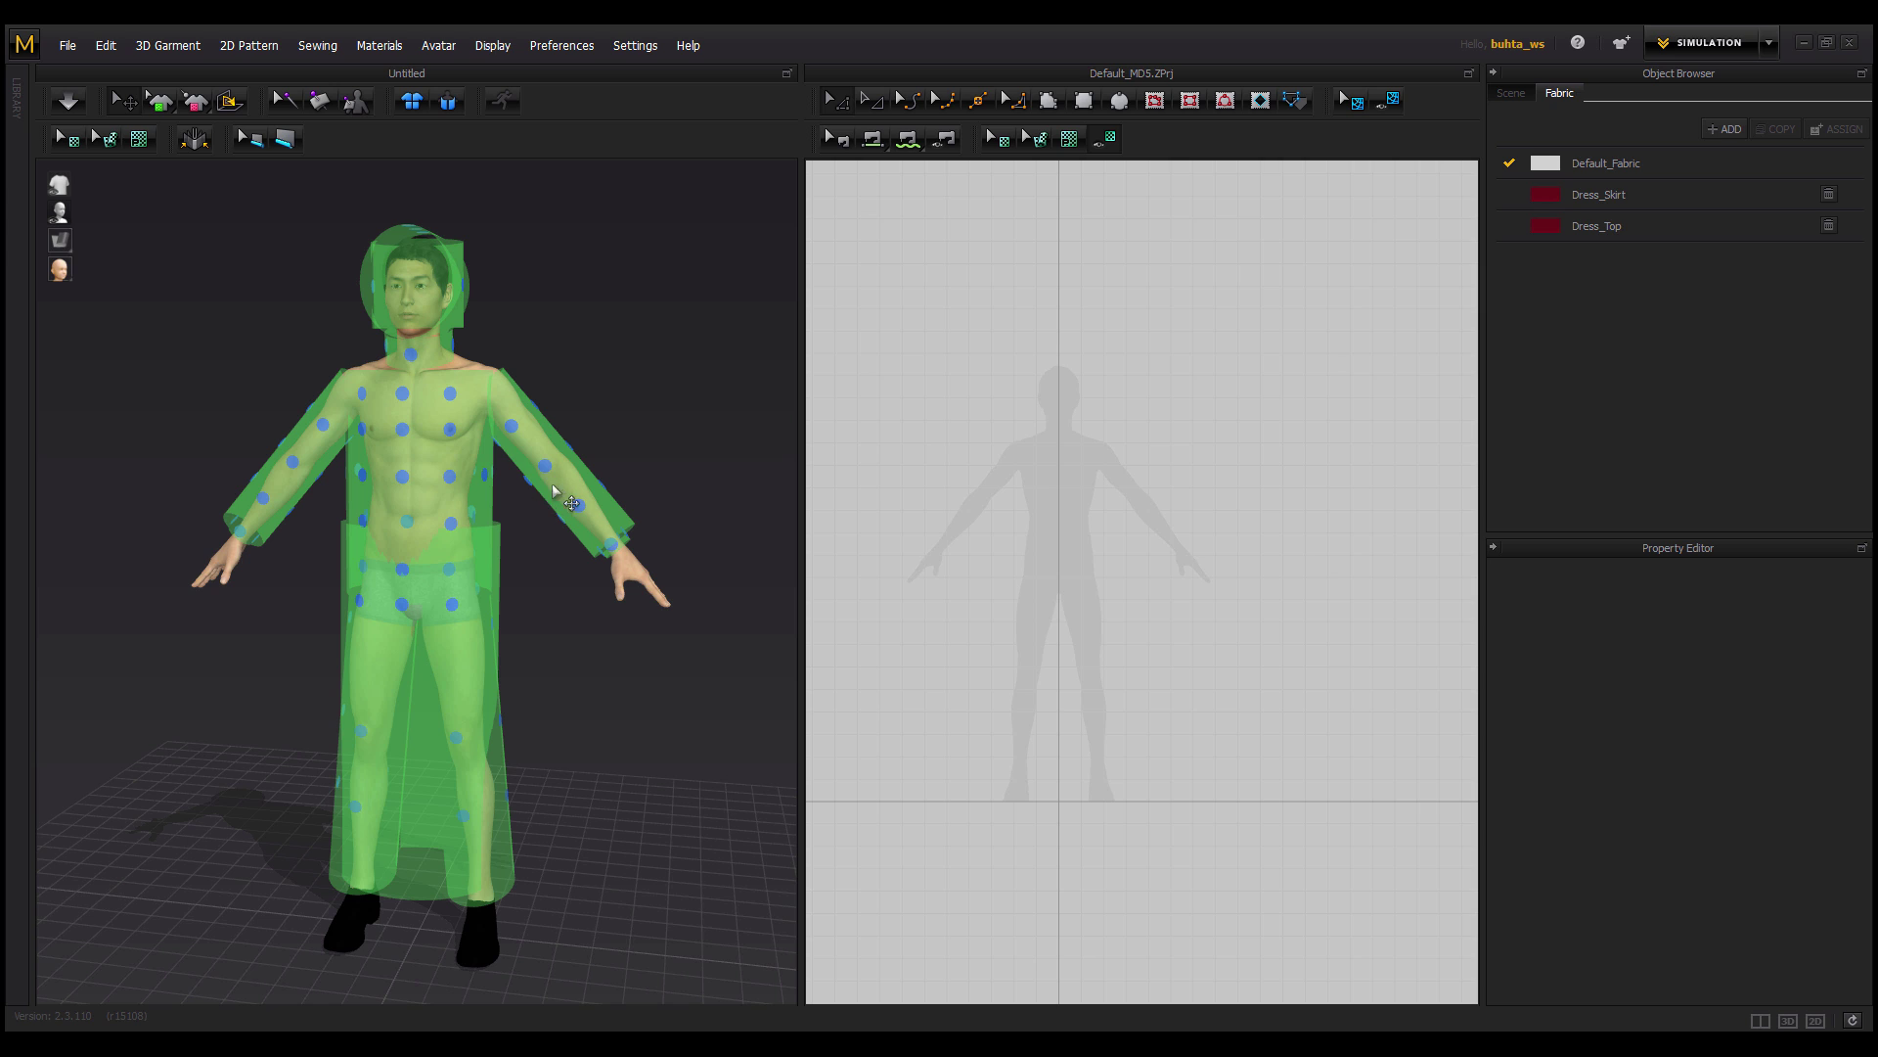
Examine the default avatar's arrangement points and bounding volumes from several angles.
middle_drag(467, 426, 413, 477)
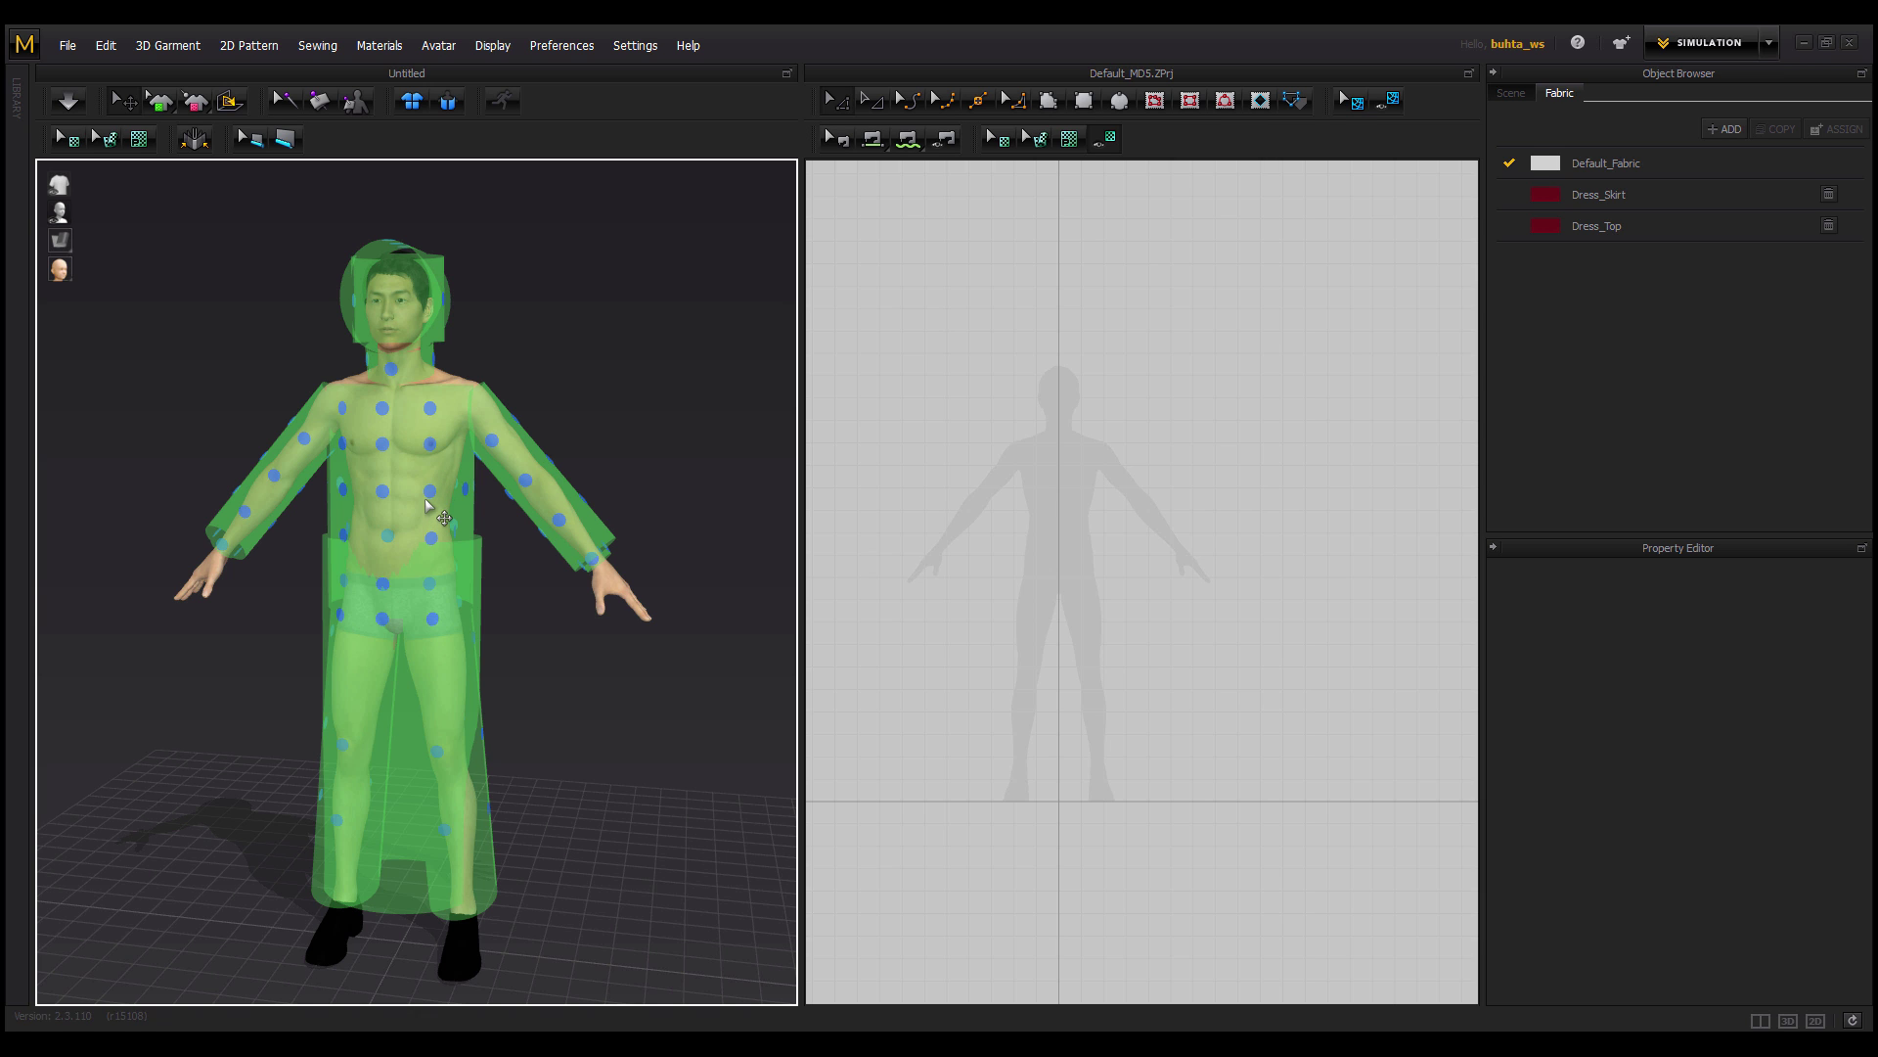
scroll(390, 502, up, 5)
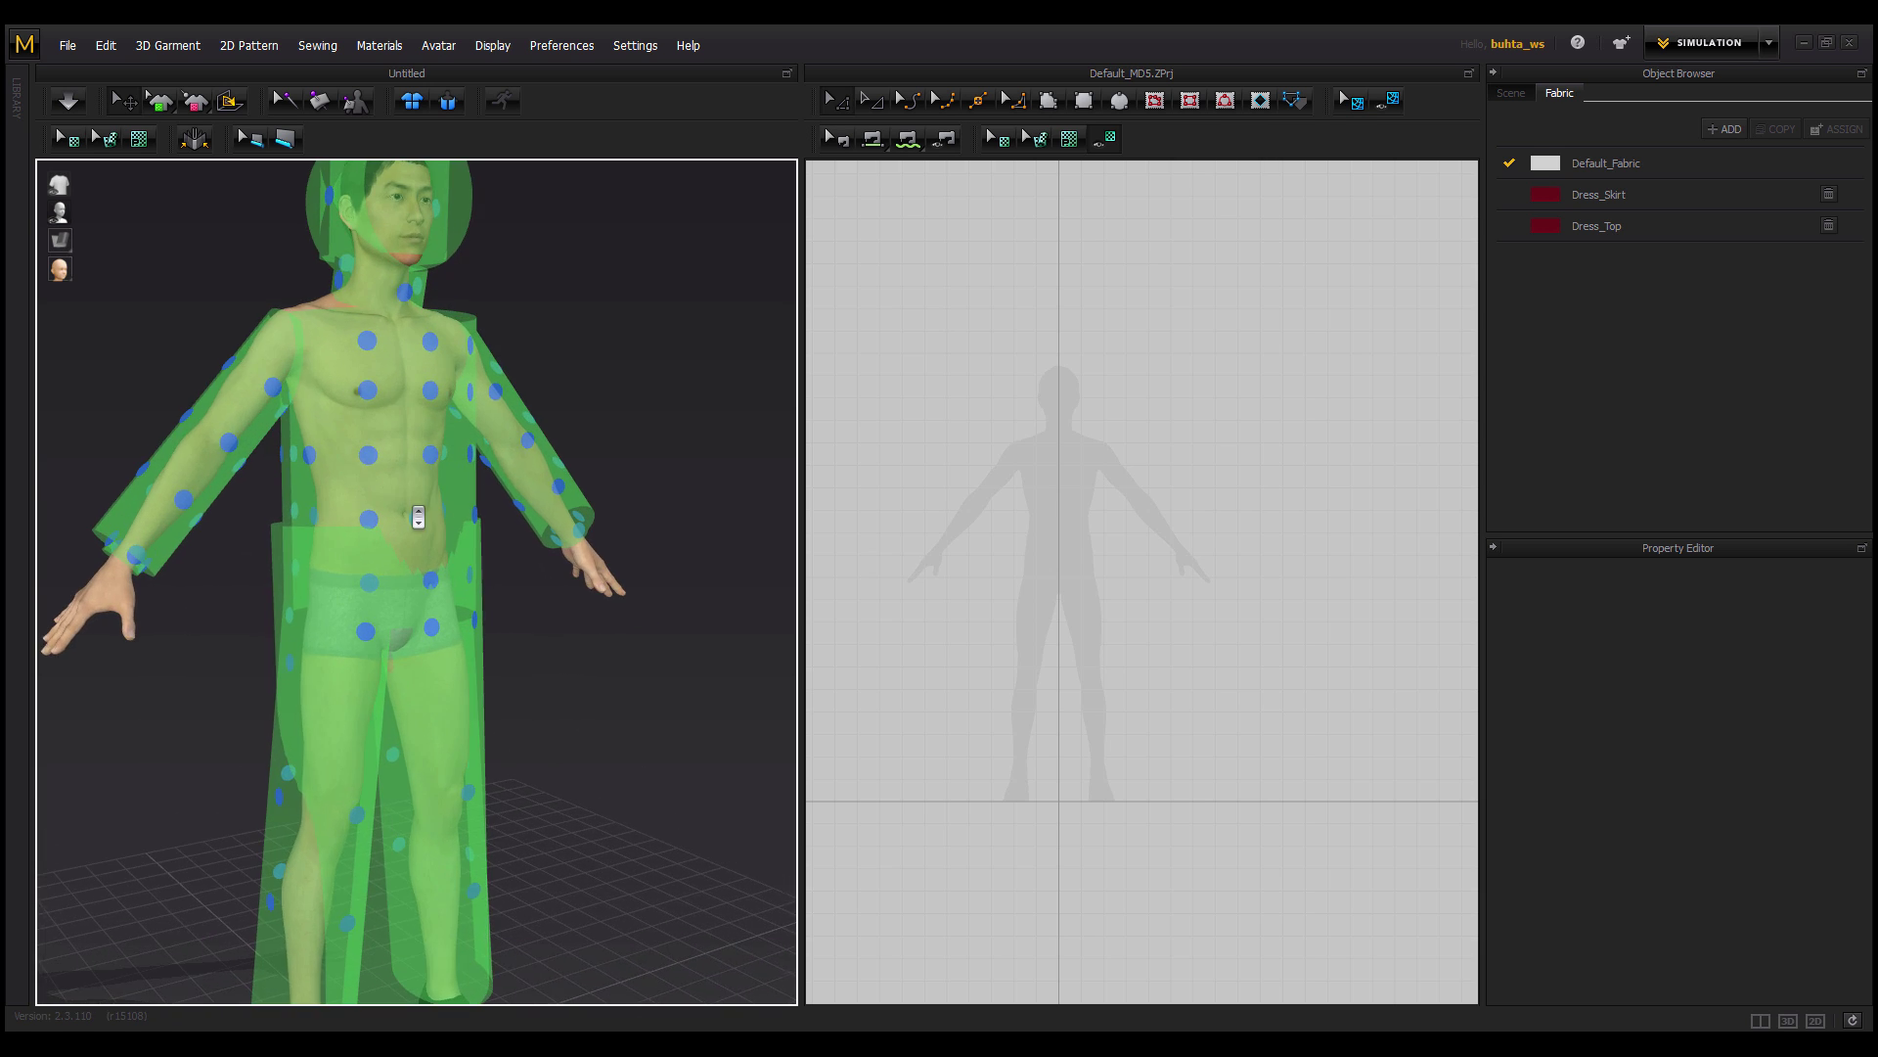
right_drag(418, 517, 345, 481)
middle_drag(377, 473, 392, 575)
right_drag(382, 538, 421, 521)
middle_drag(387, 476, 410, 538)
mouse_move(411, 538)
right_down()
mouse_move(335, 554)
mouse_move(365, 389)
mouse_move(273, 513)
mouse_move(458, 473)
mouse_move(456, 532)
mouse_move(417, 535)
right_up()
middle_drag(434, 496, 458, 335)
right_drag(504, 494, 483, 556)
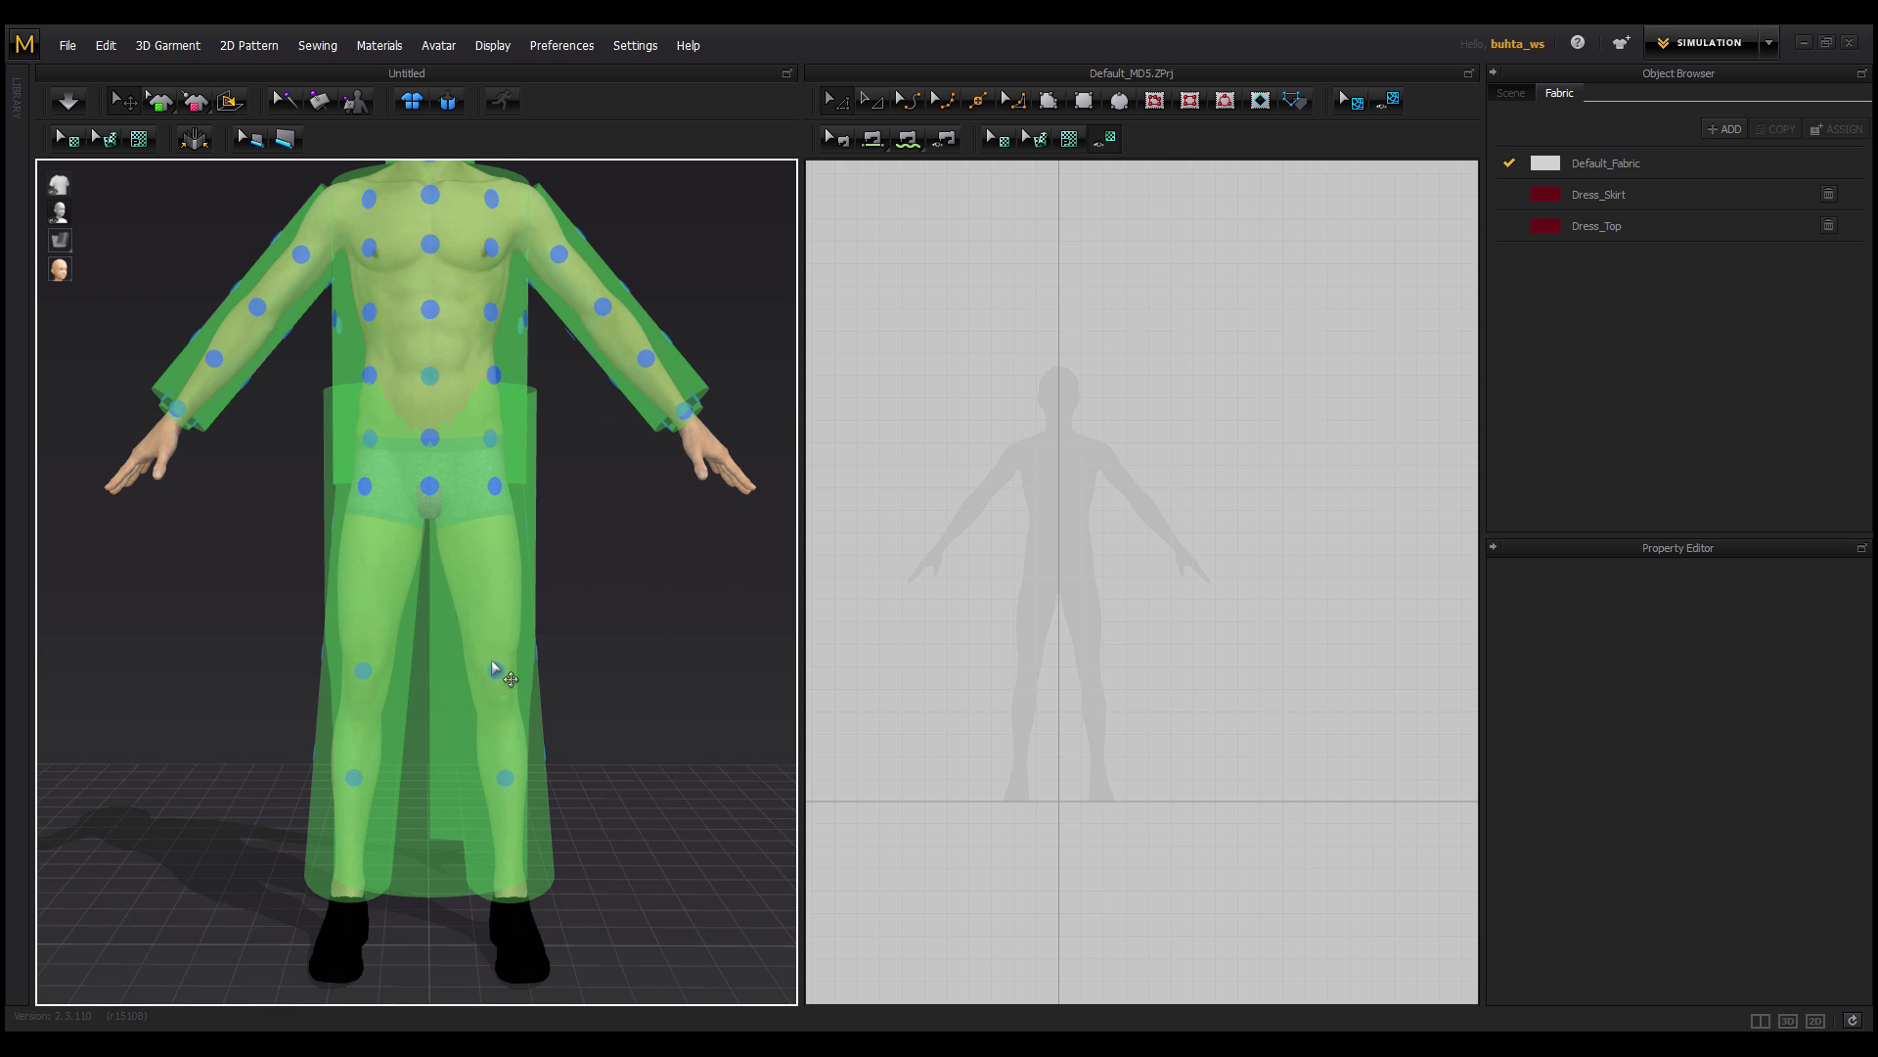
middle_drag(484, 330, 394, 513)
right_drag(422, 472, 564, 461)
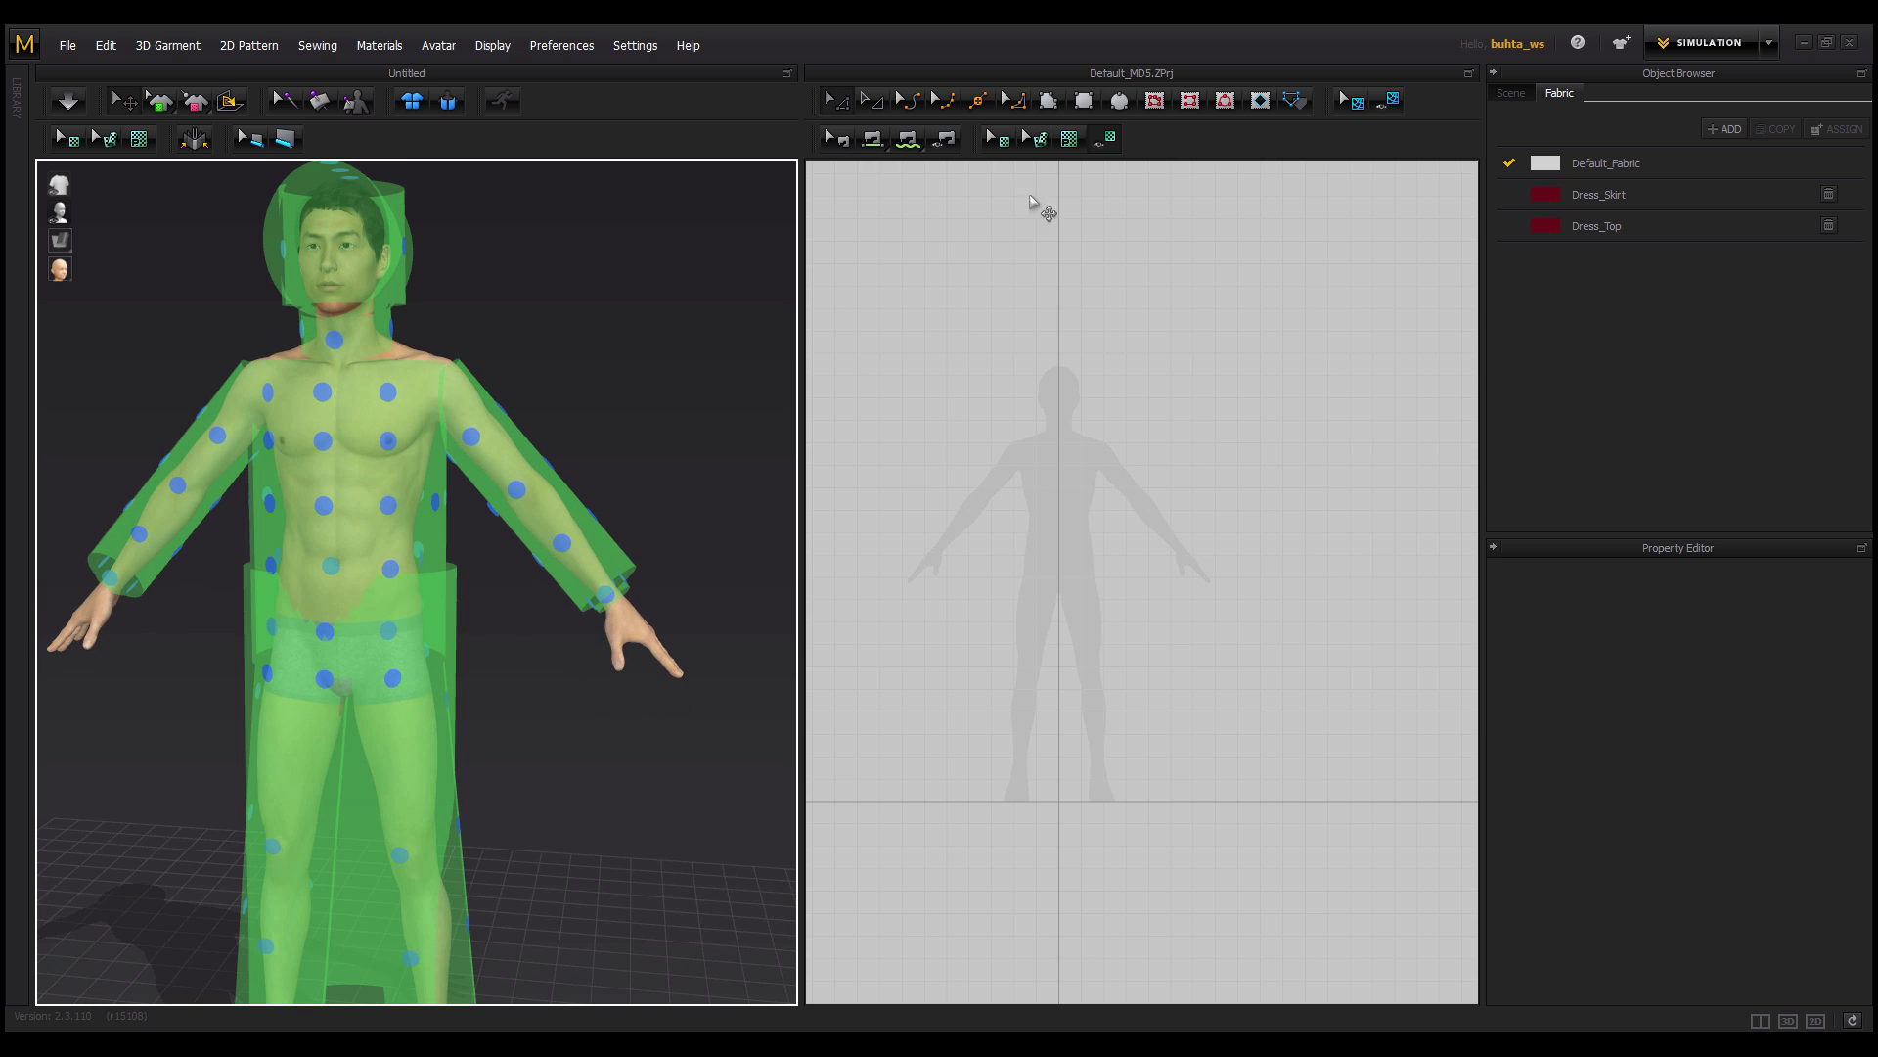
Draw a tall rectangular pattern beside the avatar silhouette and wrap it around the avatar's left arm using an arrangement point.
click(1086, 103)
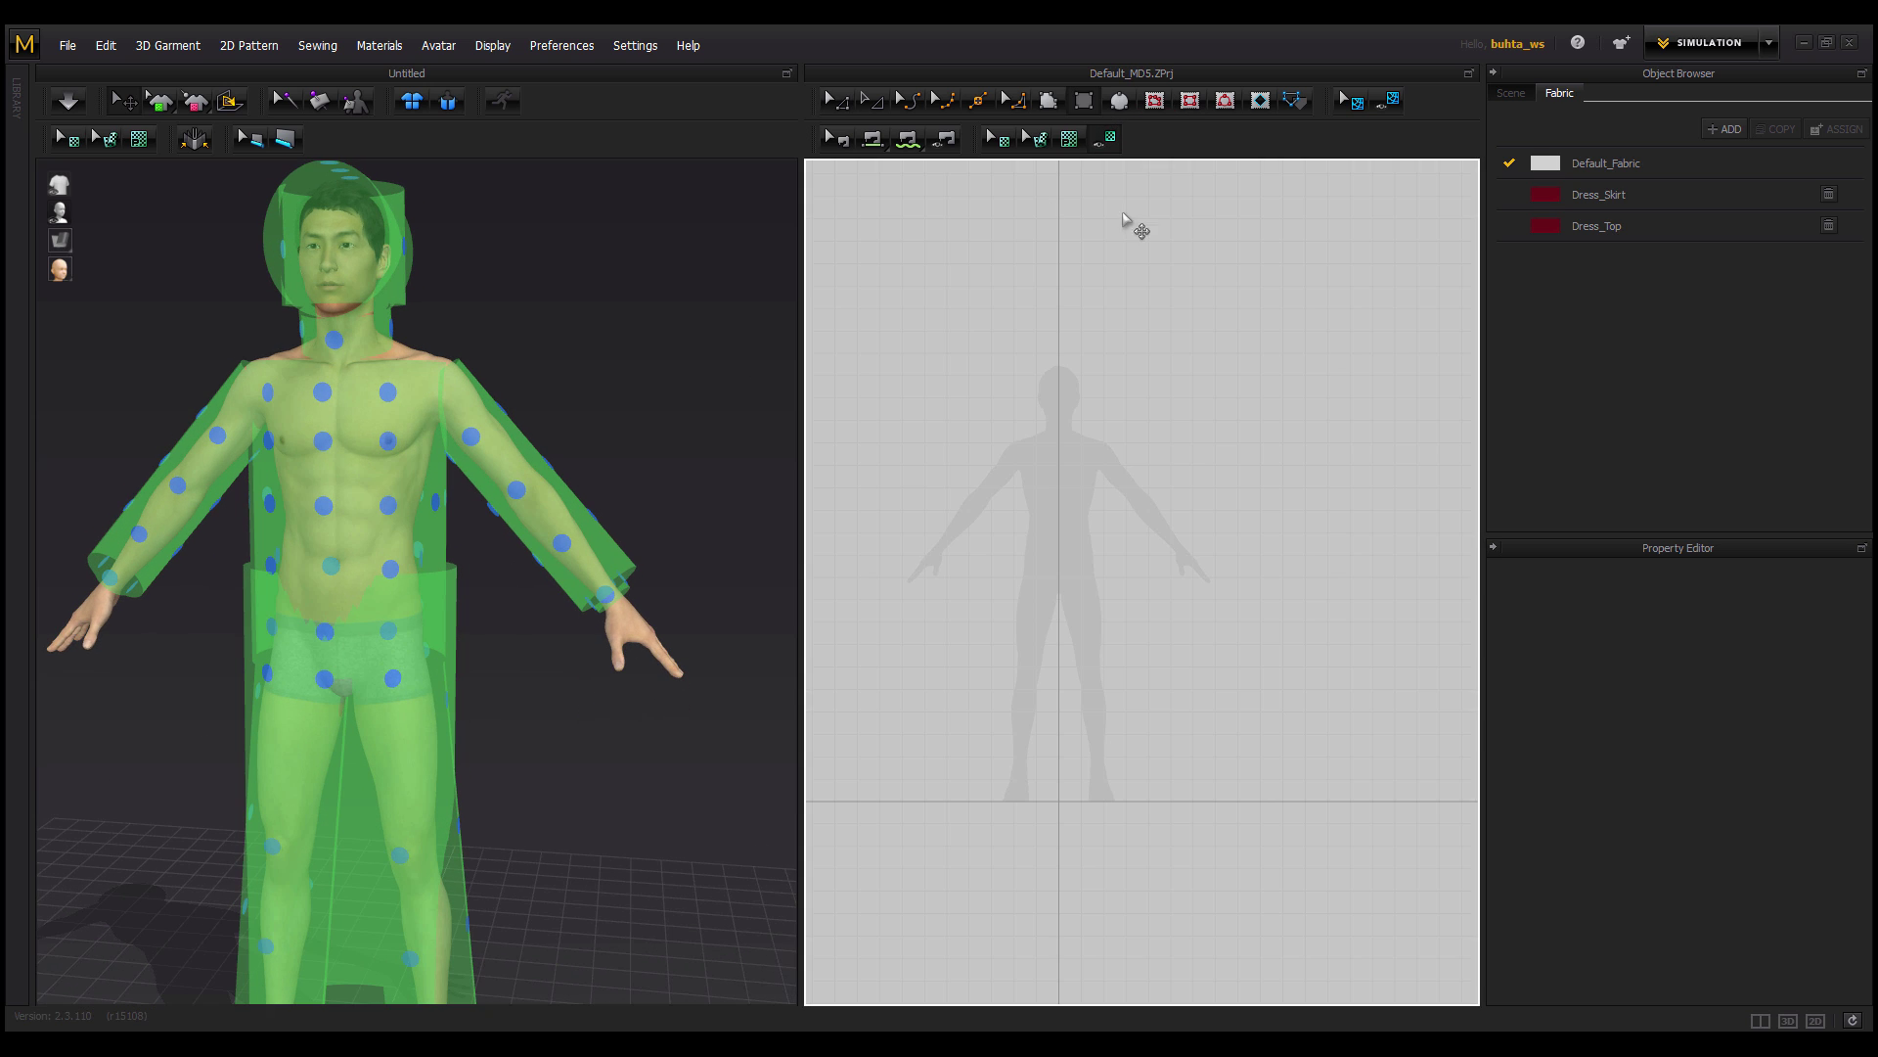
drag(1133, 339, 1217, 534)
middle_drag(587, 431, 627, 479)
right_drag(548, 403, 577, 506)
click(515, 510)
right_click(517, 511)
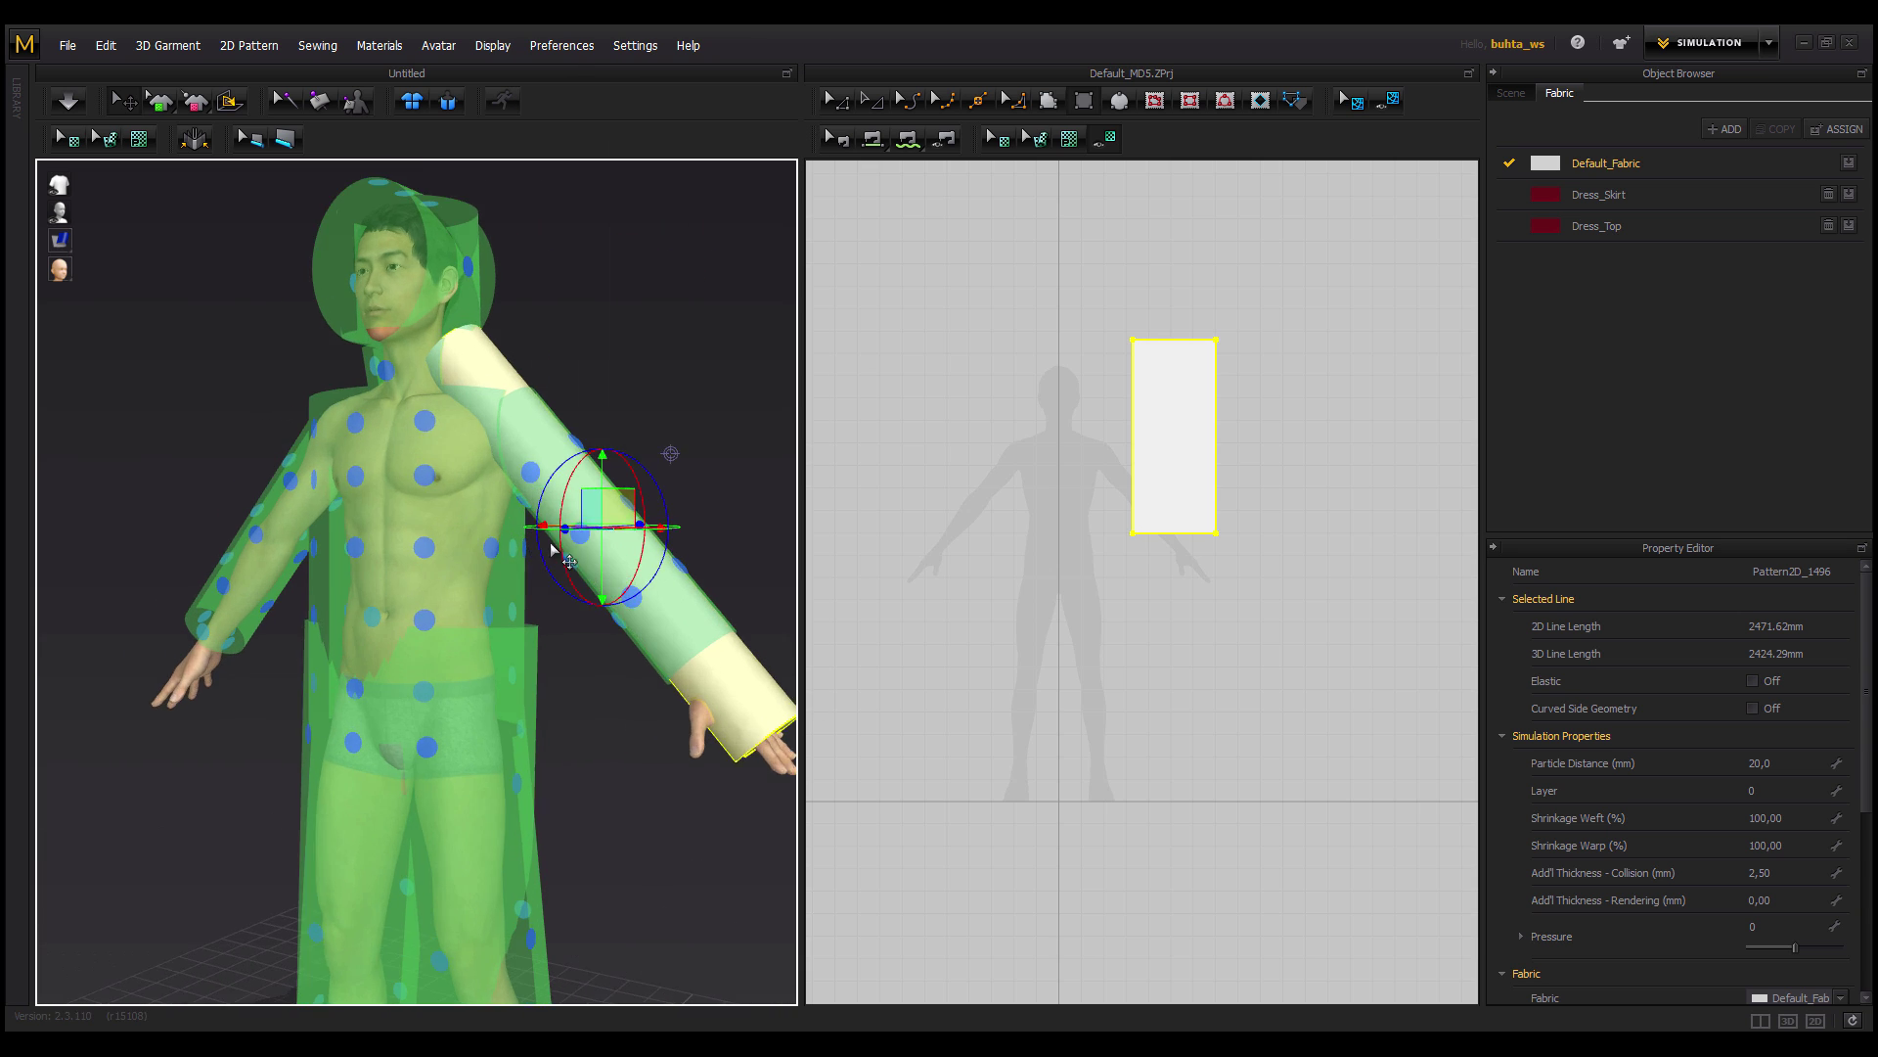
Examine from the front, side and back how the rectangular pattern wraps around the left arm's bounding volume.
scroll(577, 507, down, 2)
middle_drag(577, 507, 492, 553)
scroll(494, 560, up, 5)
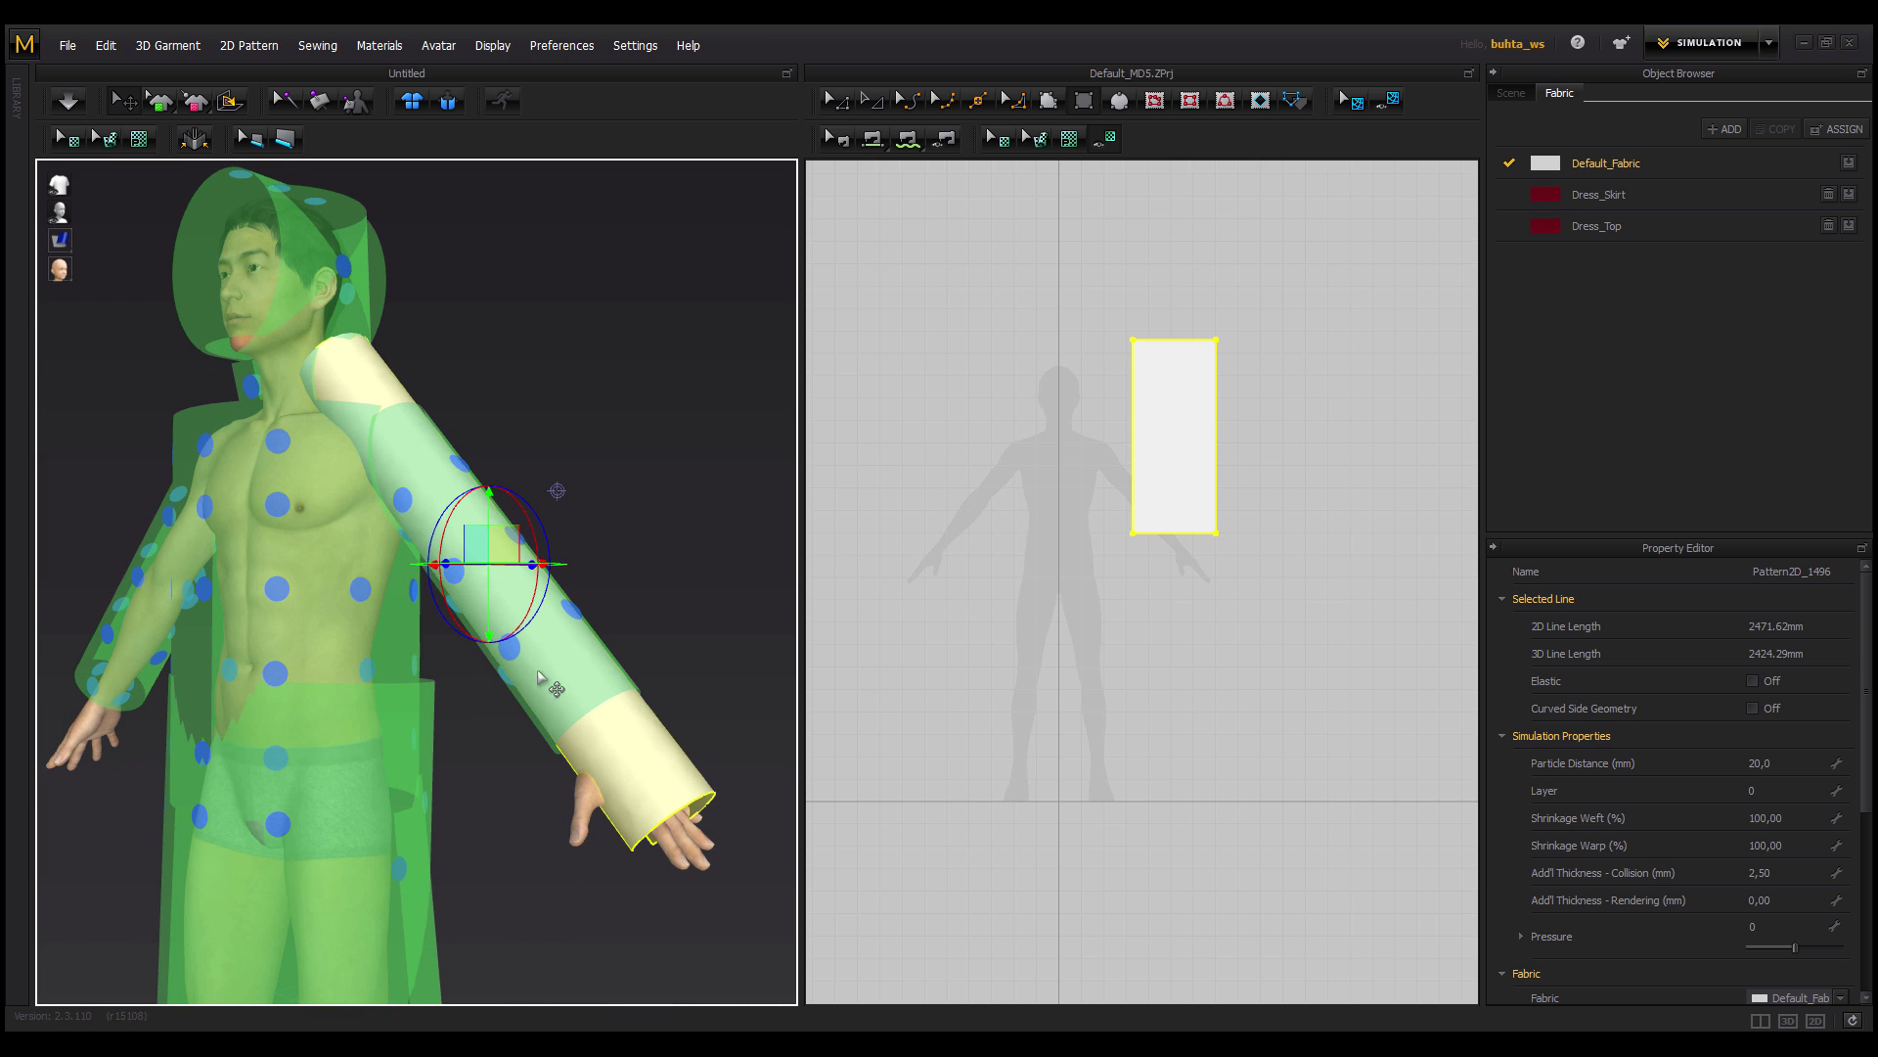
right_drag(524, 540, 475, 546)
right_drag(427, 477, 270, 452)
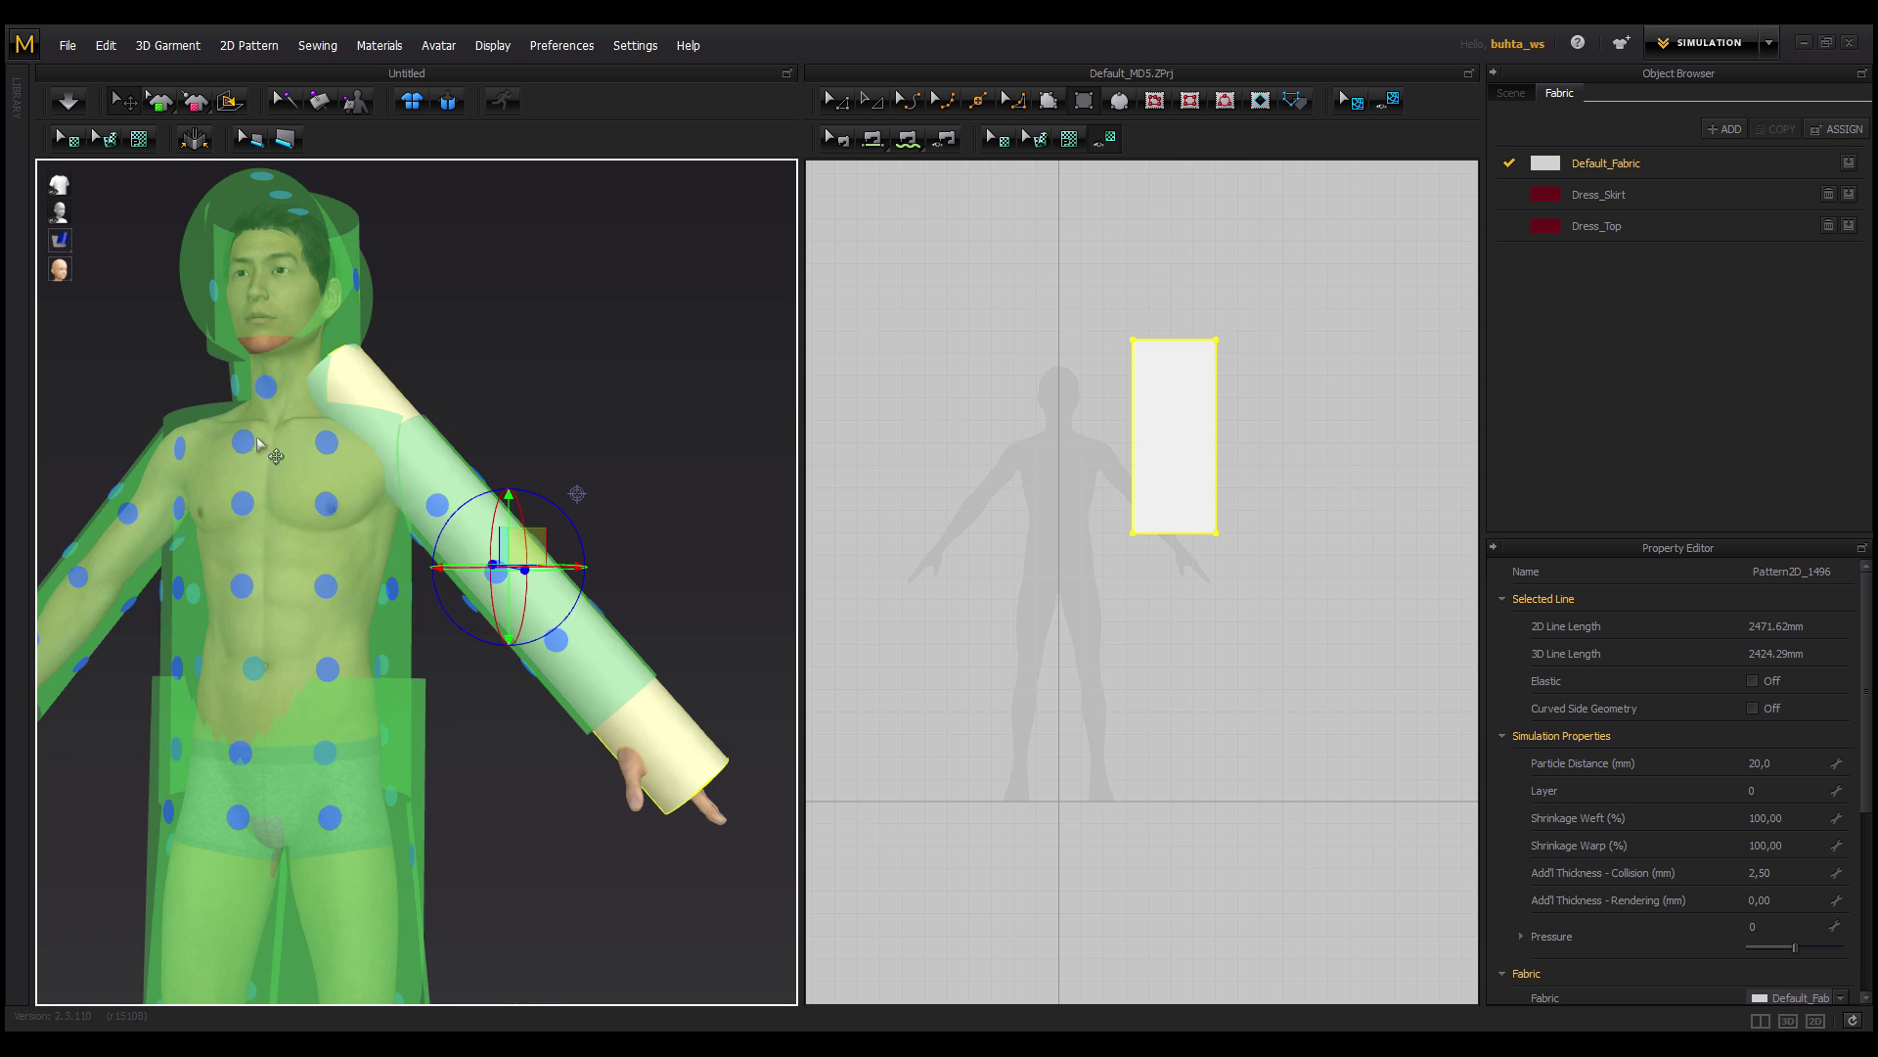
right_drag(348, 542, 203, 567)
scroll(401, 546, down, 5)
scroll(307, 526, up, 2)
right_drag(306, 526, 327, 577)
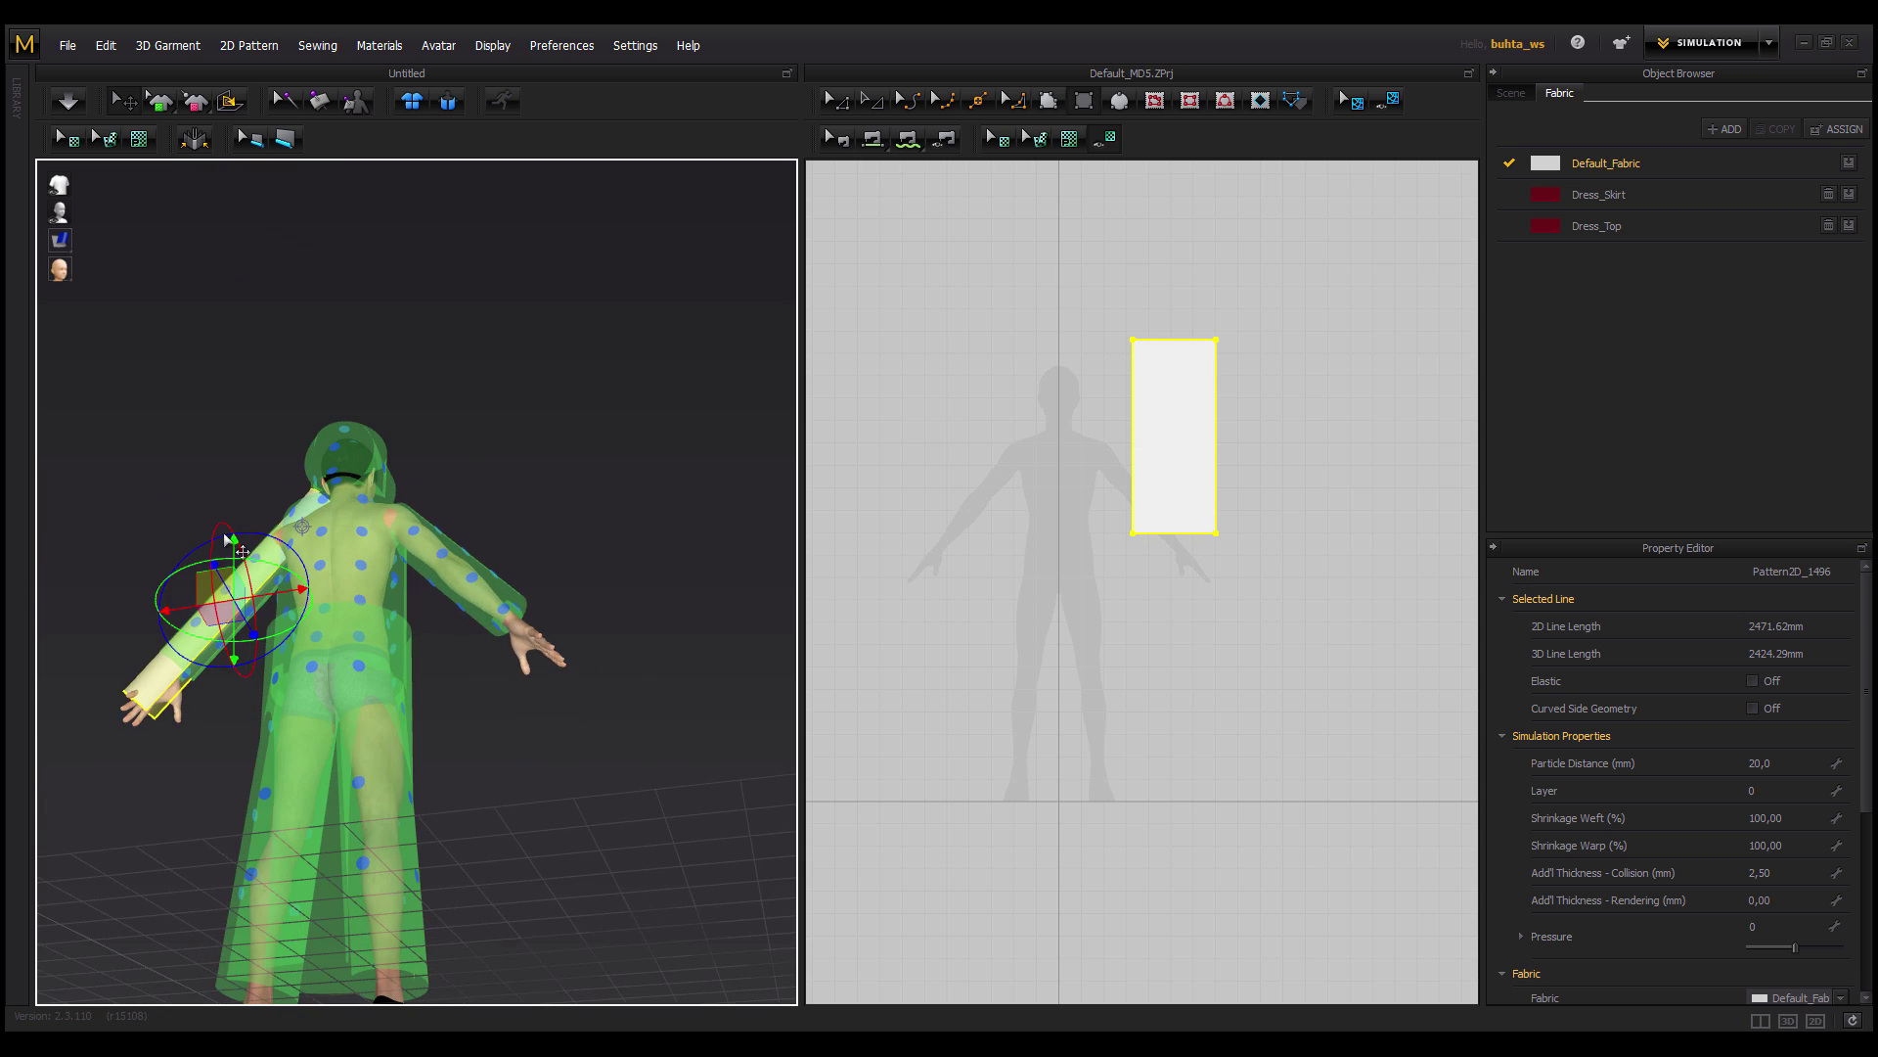
middle_drag(328, 578, 403, 504)
right_drag(396, 606, 385, 532)
scroll(402, 661, up, 5)
right_drag(402, 665, 427, 618)
scroll(508, 567, up, 3)
scroll(567, 446, down, 5)
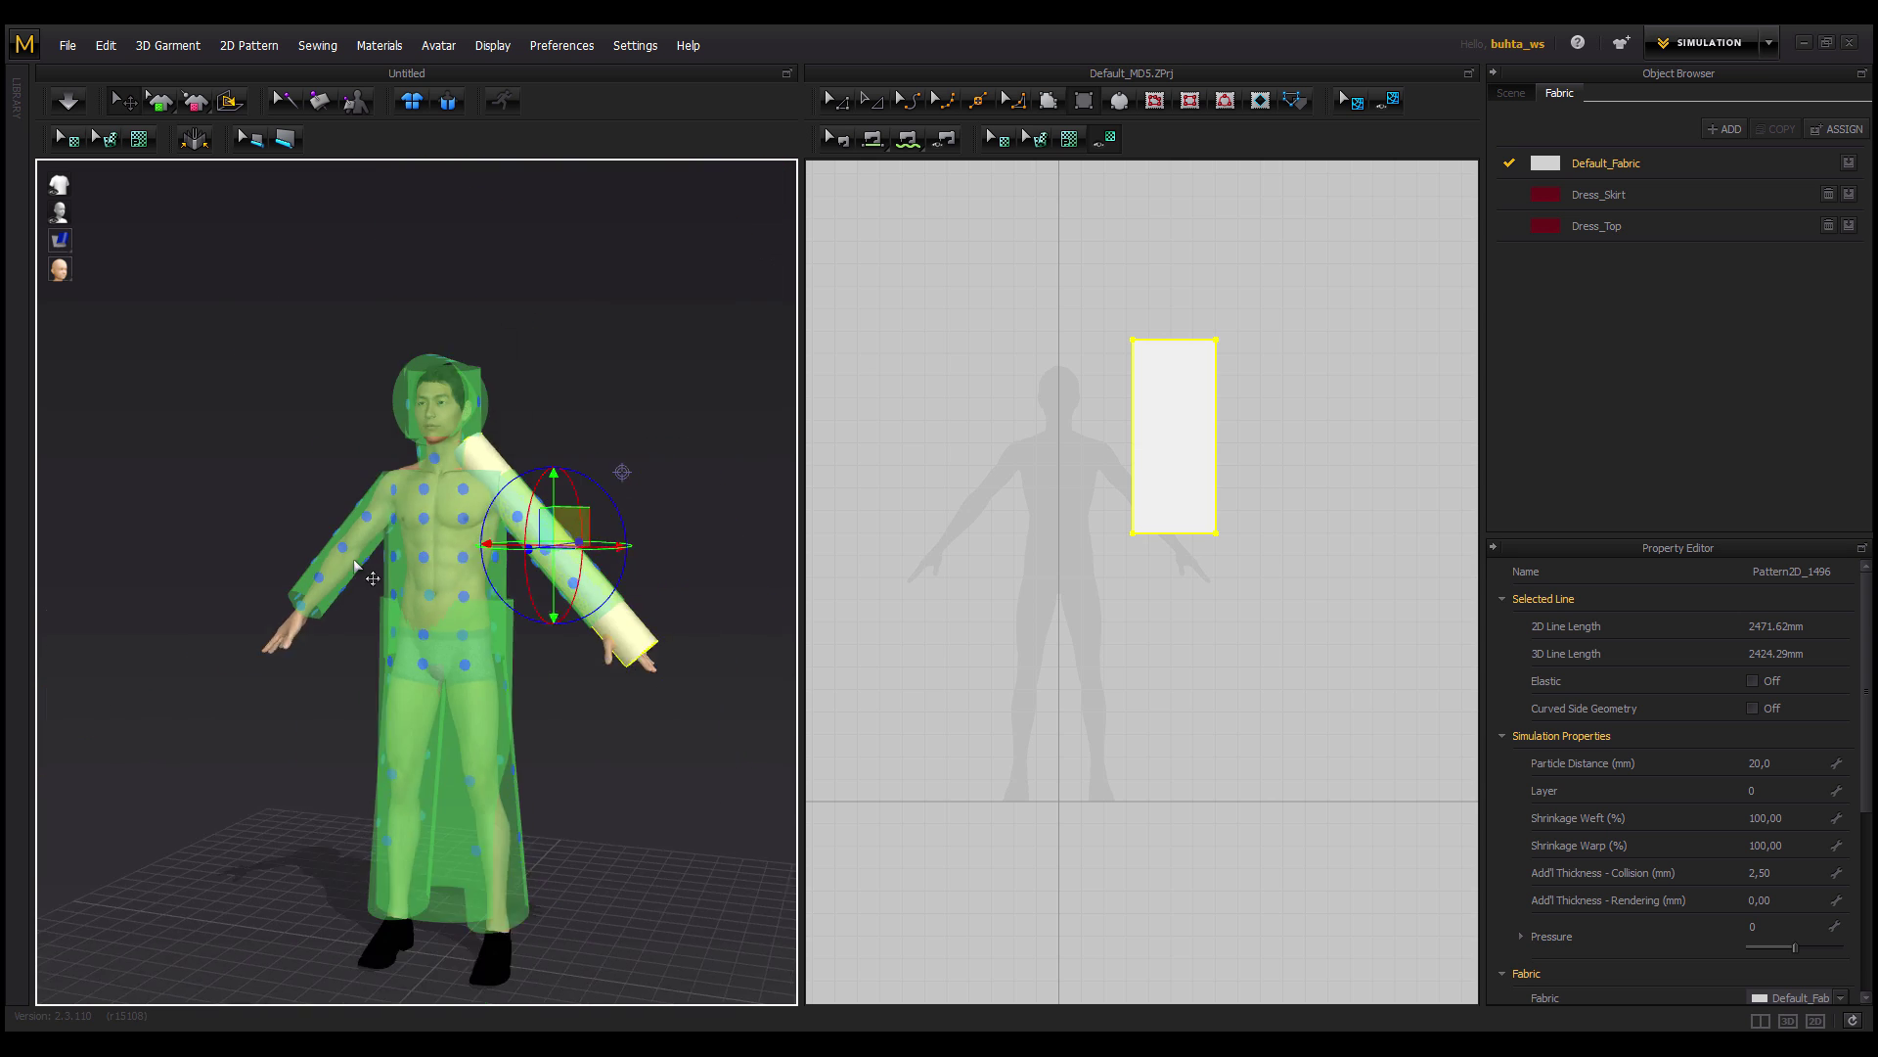
scroll(558, 583, up, 2)
scroll(558, 583, up, 3)
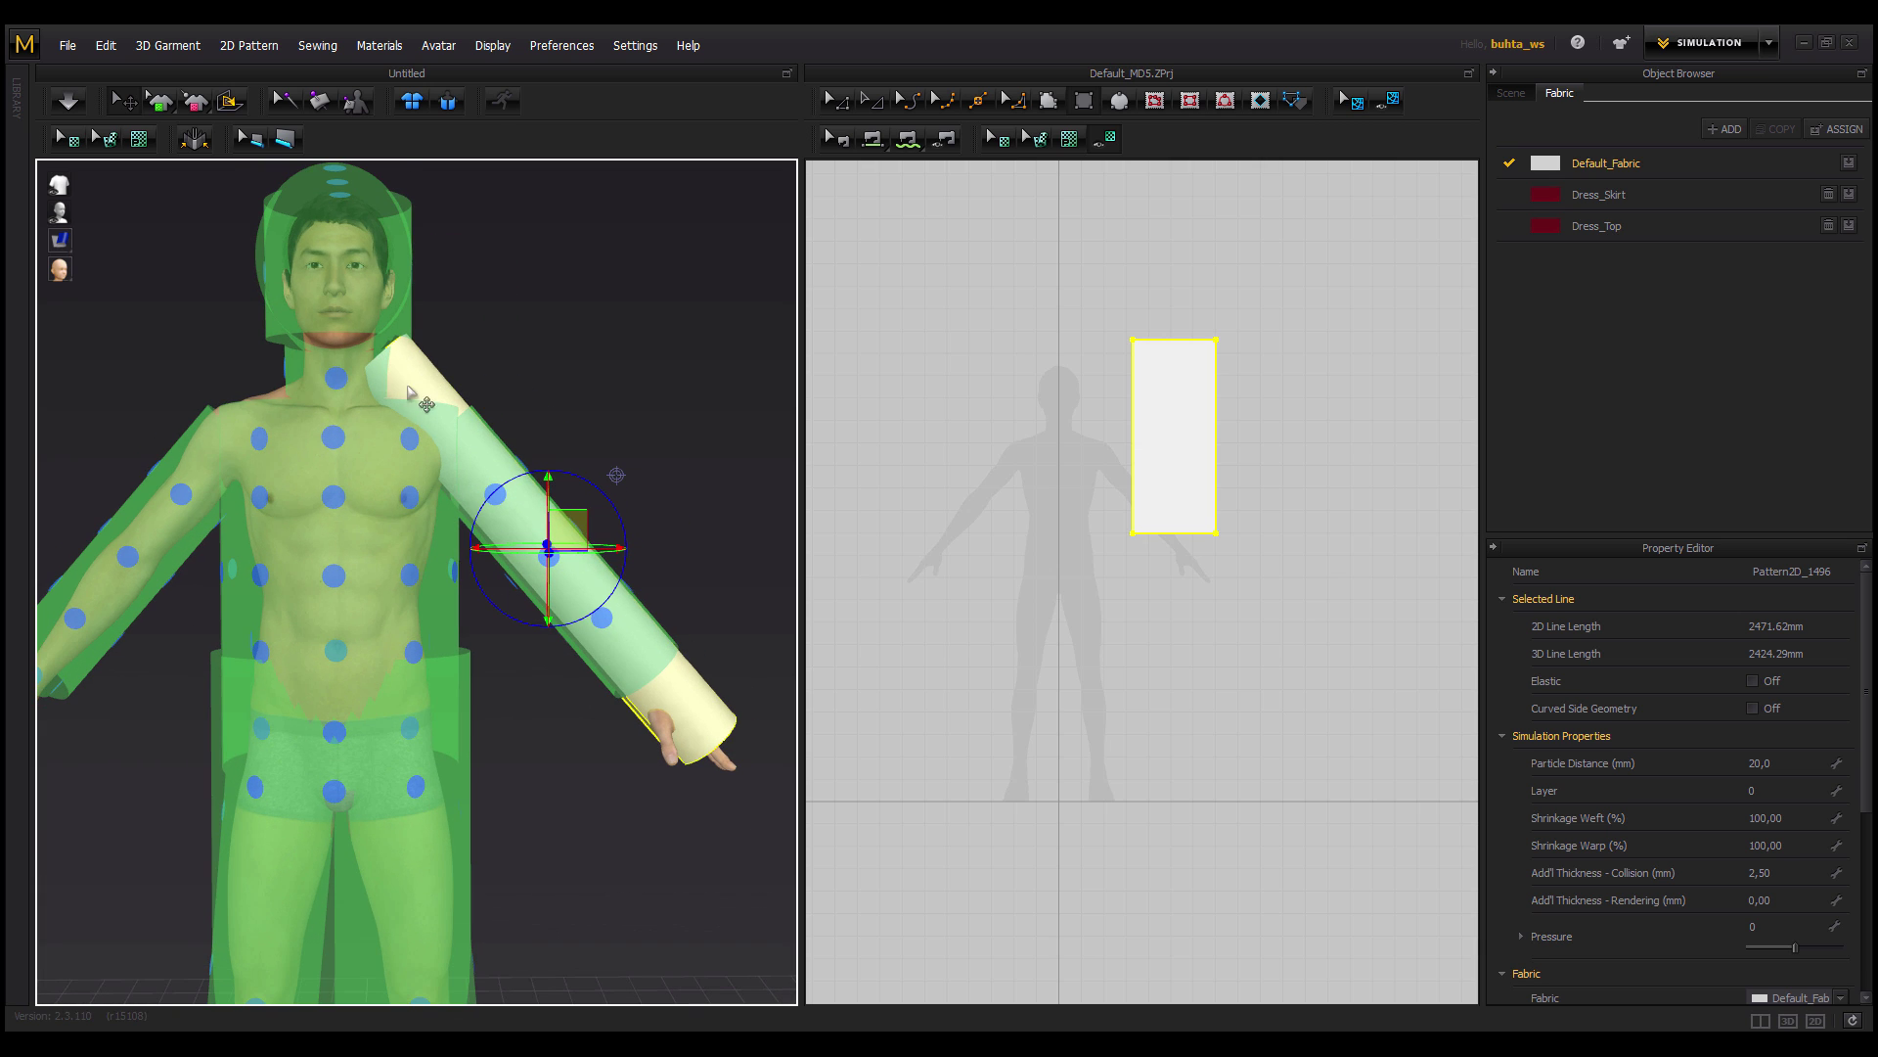
scroll(440, 572, down, 6)
scroll(431, 577, up, 2)
scroll(435, 568, up, 4)
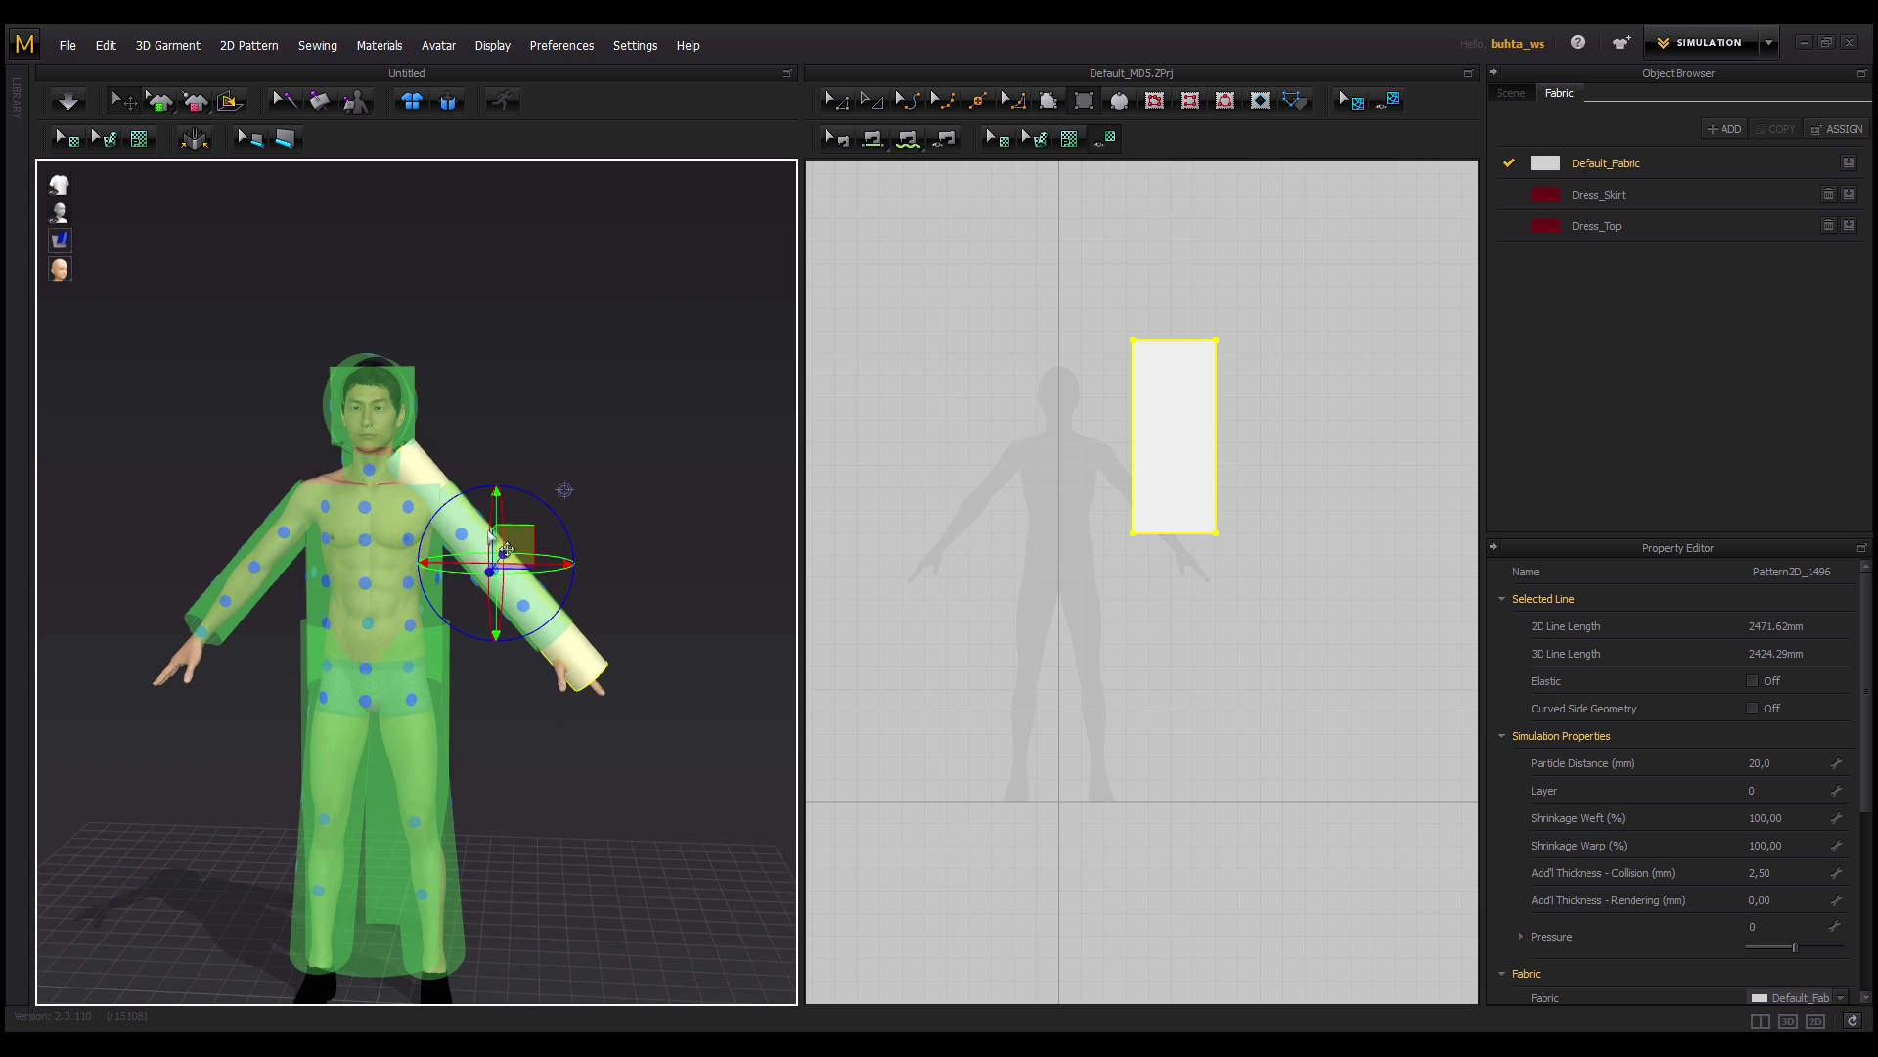
scroll(431, 536, down, 3)
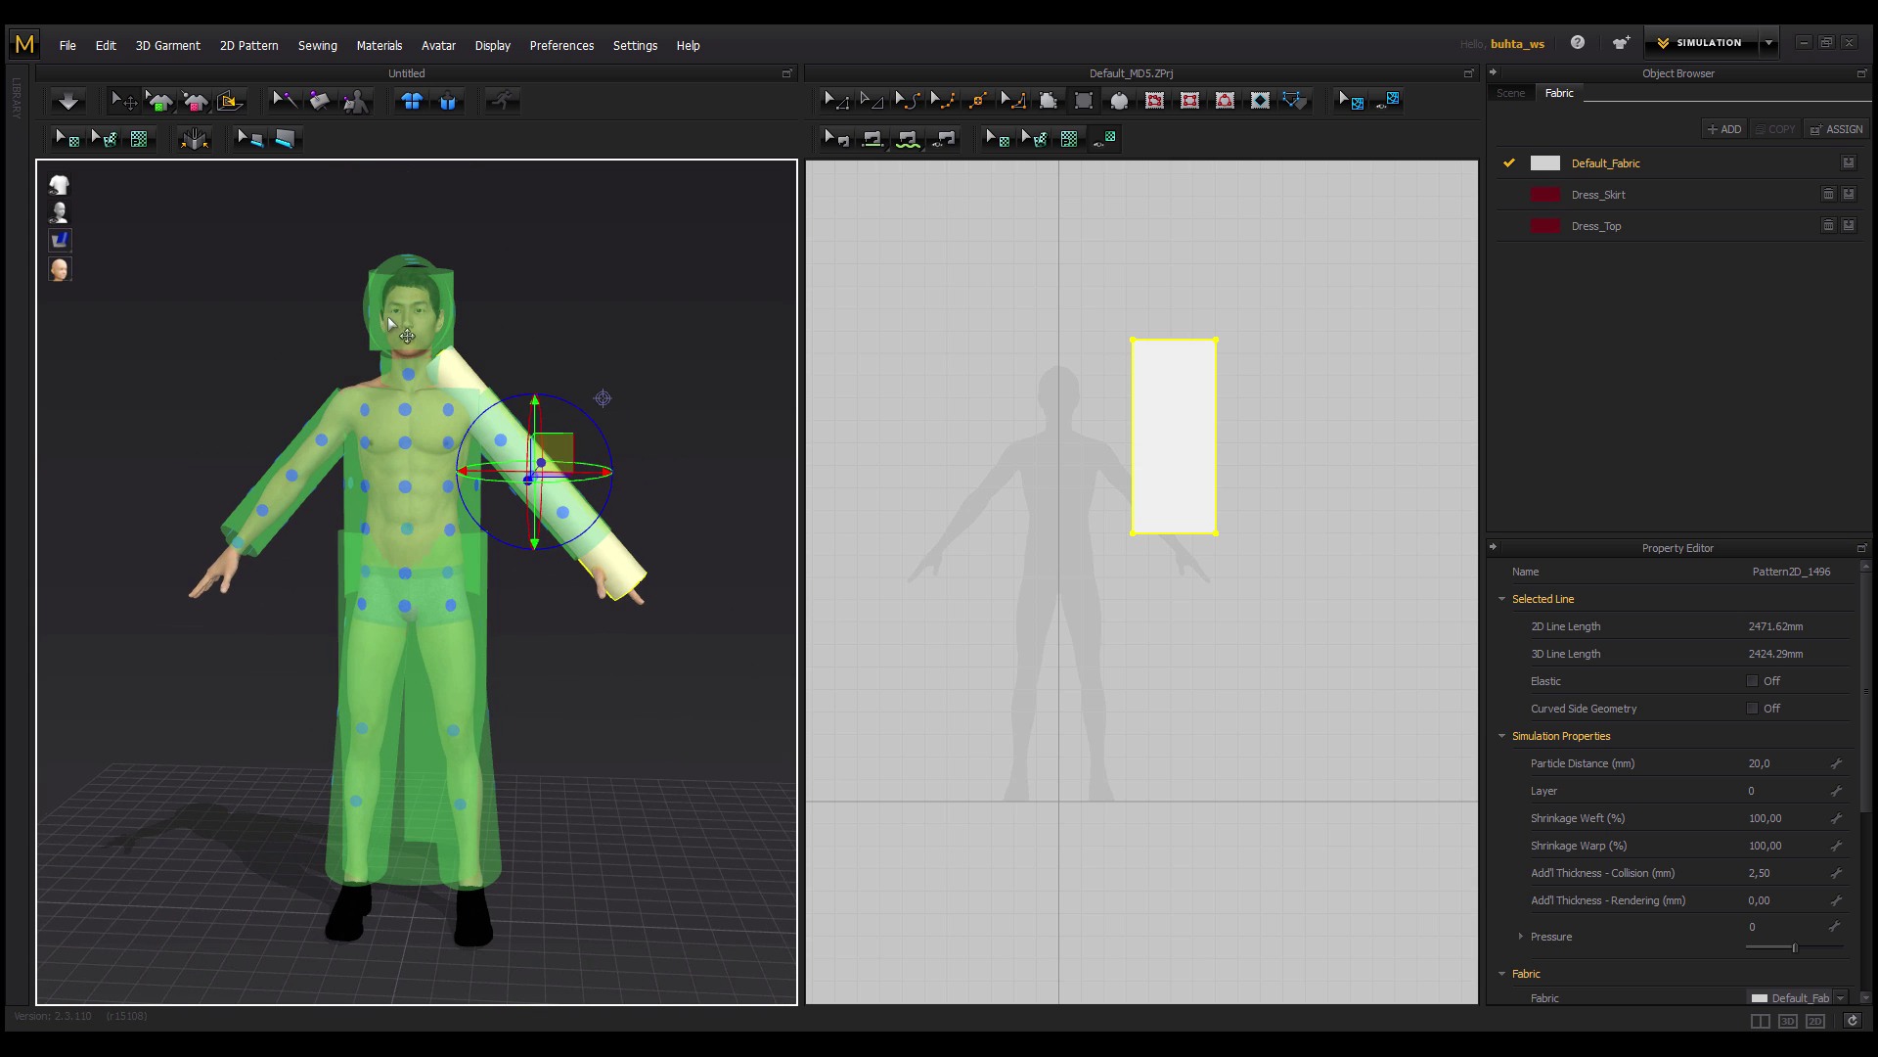
Move the wrapped pattern up and away from the avatar's left arm in the 3D view.
drag(554, 452, 623, 407)
right_drag(501, 453, 470, 479)
scroll(469, 479, up, 3)
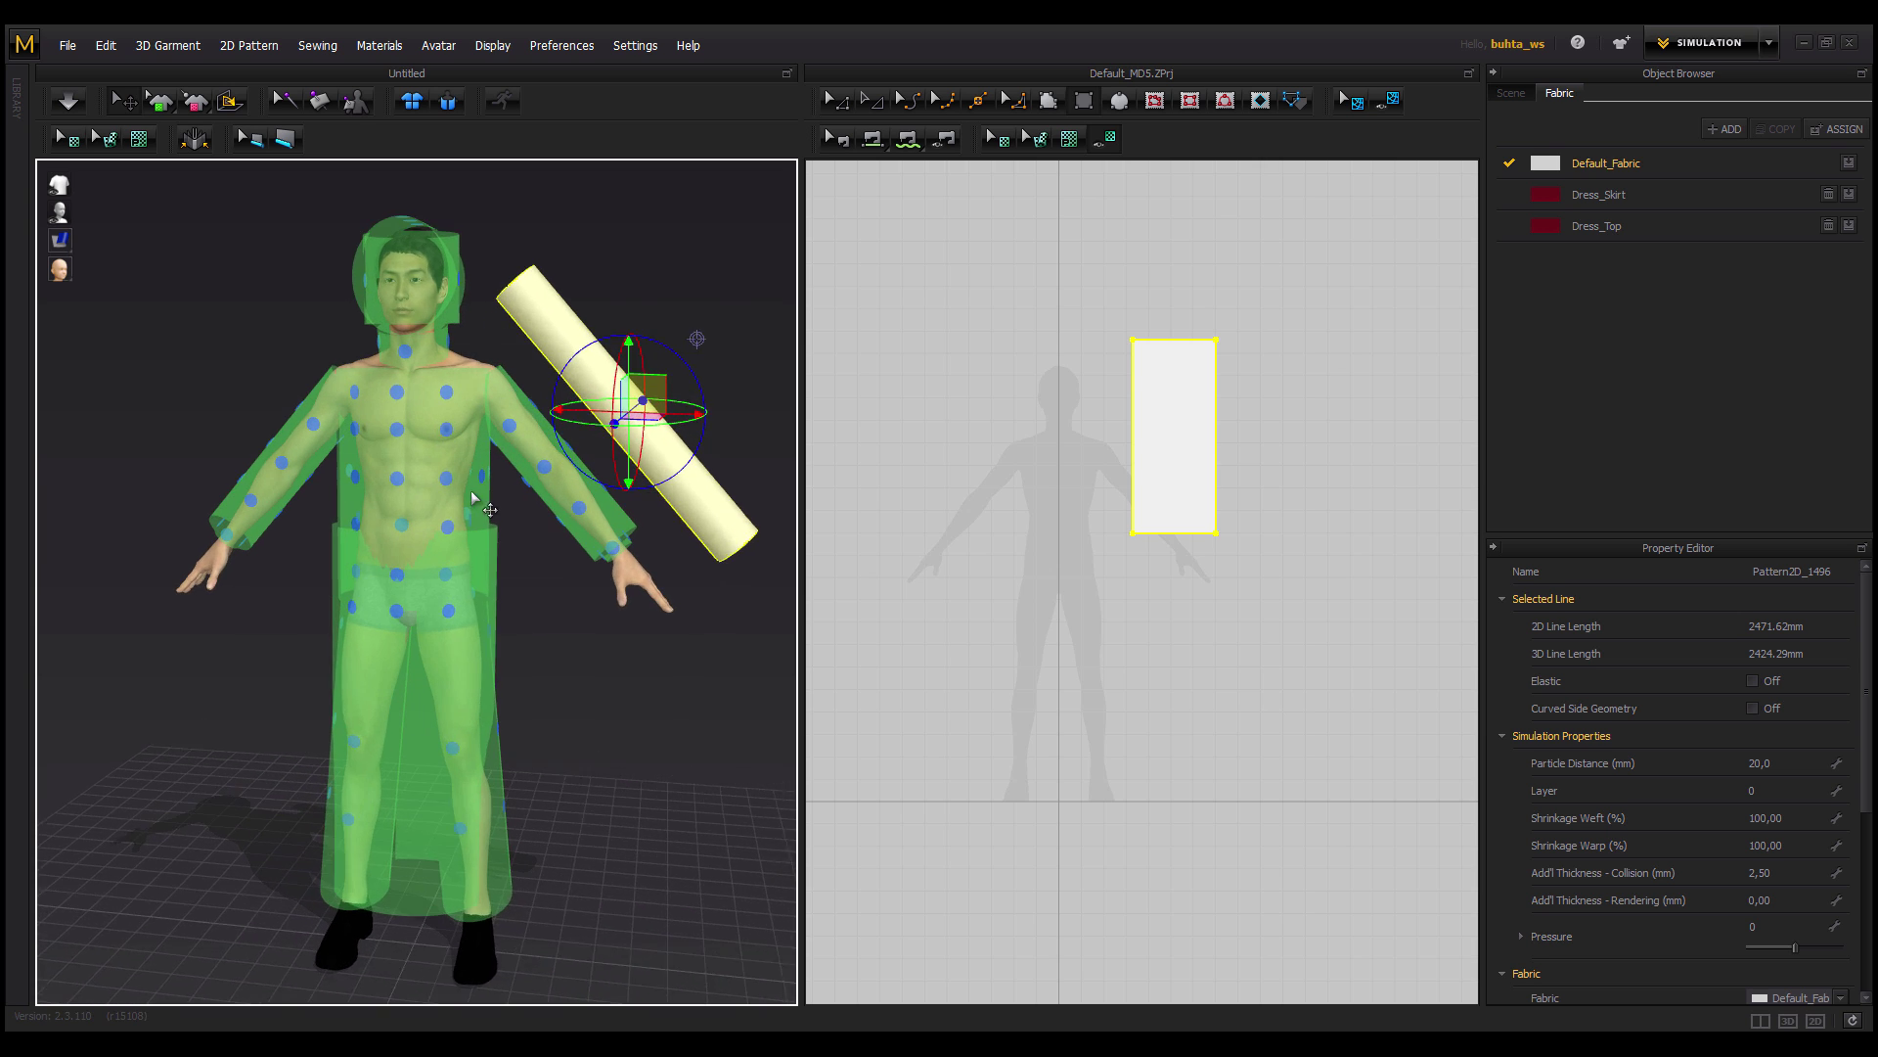
scroll(470, 479, down, 2)
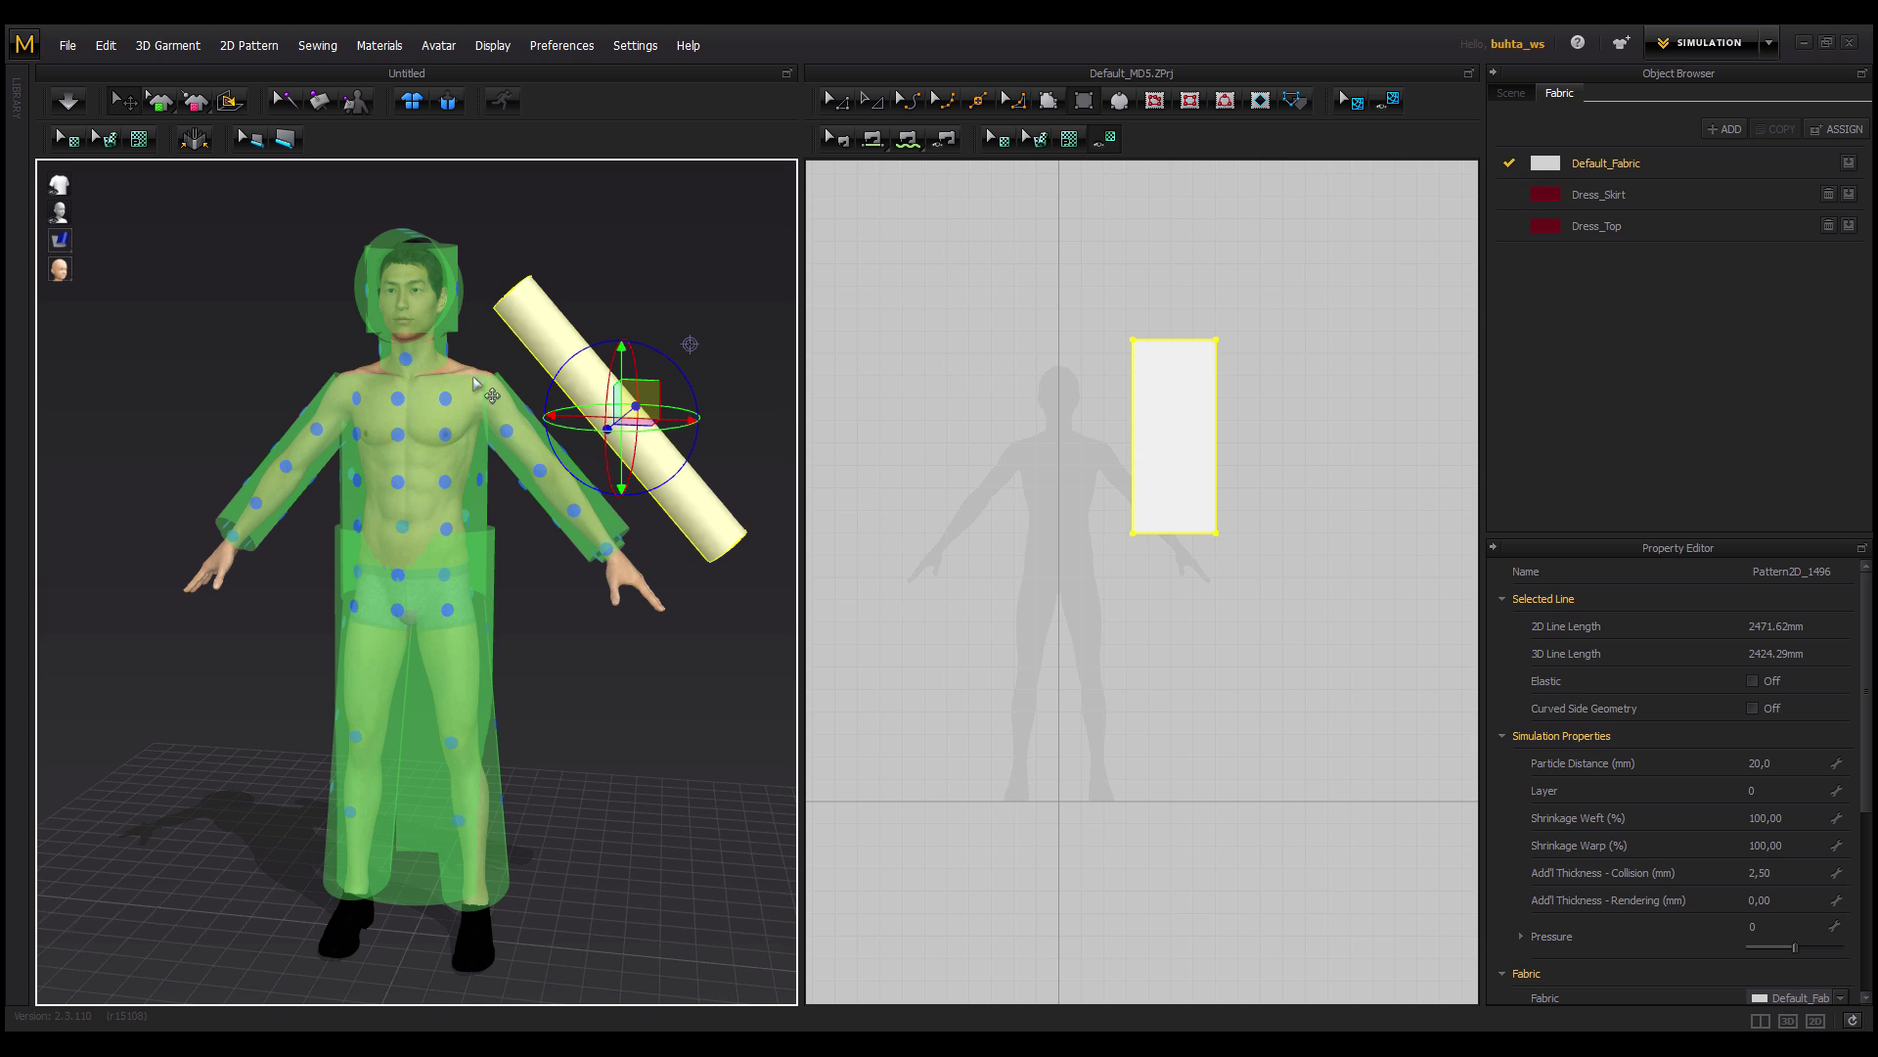
Hide the avatar's arrangement points and bounding volumes and show them again.
mouse_move(65, 214)
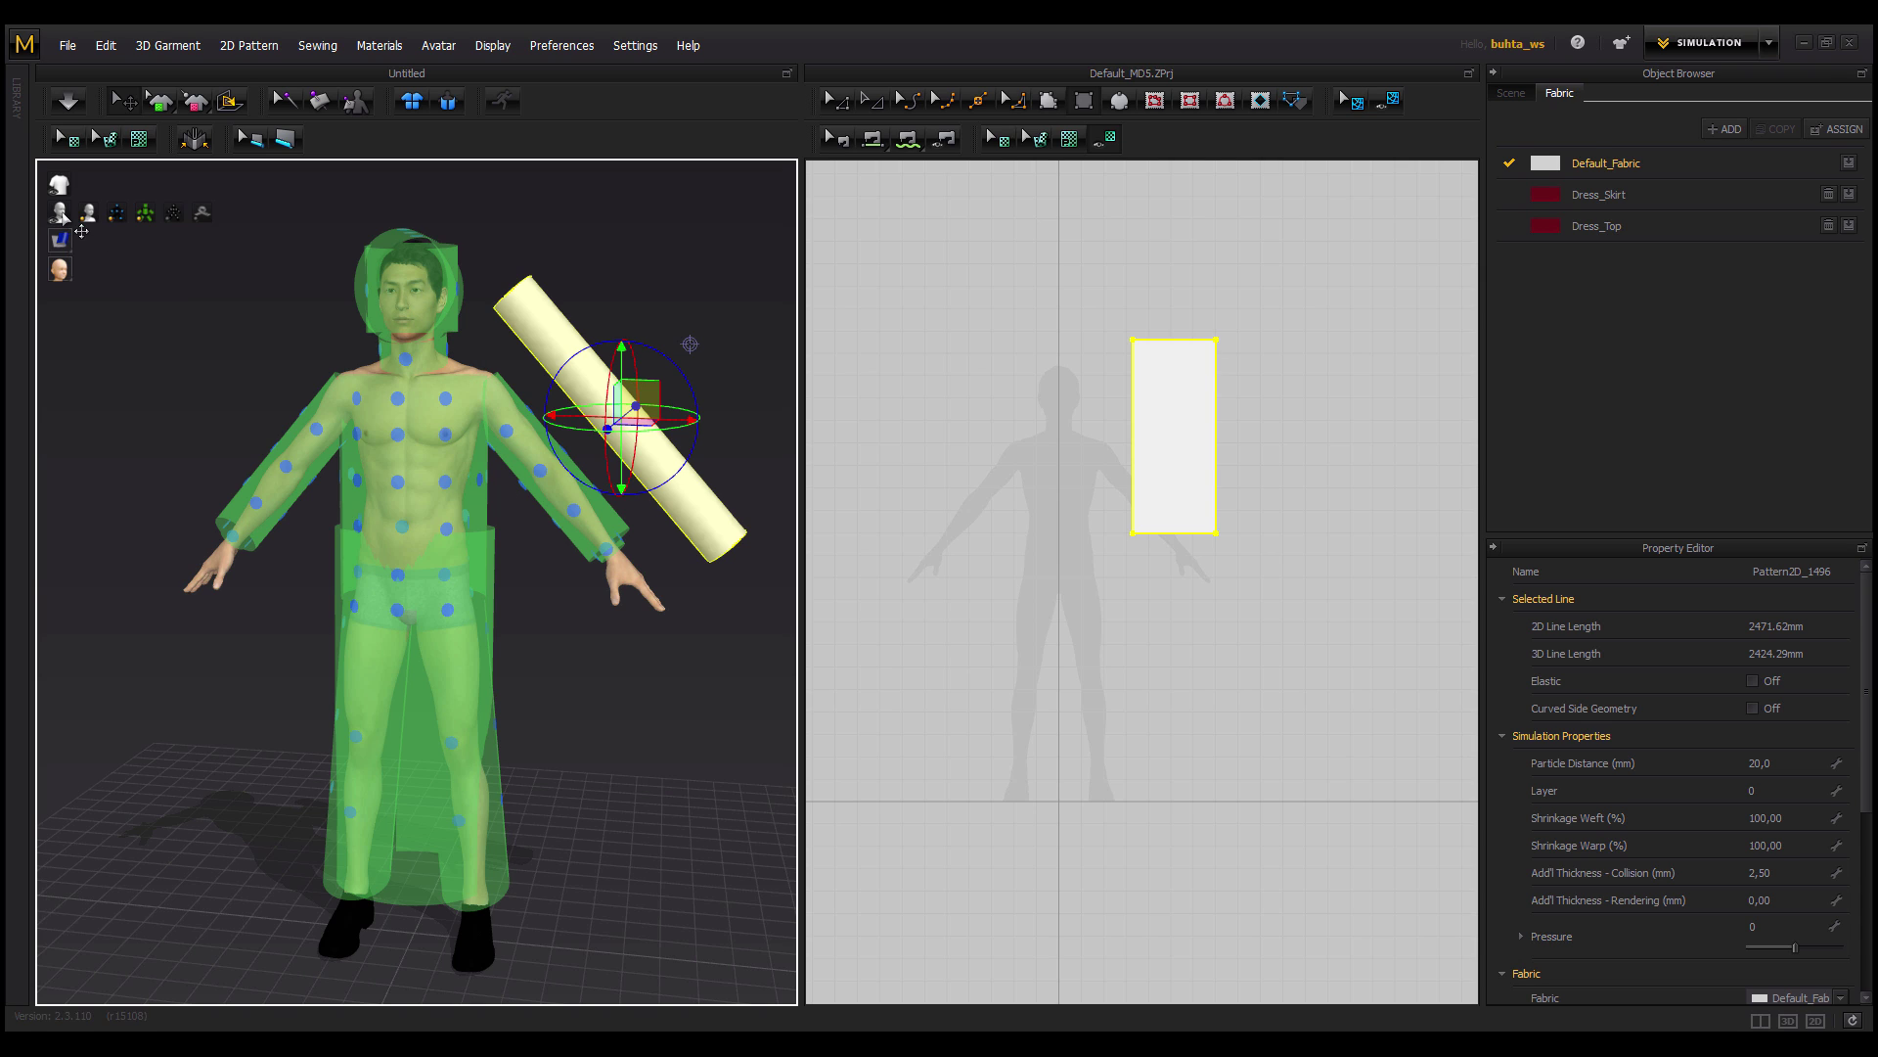
click(139, 217)
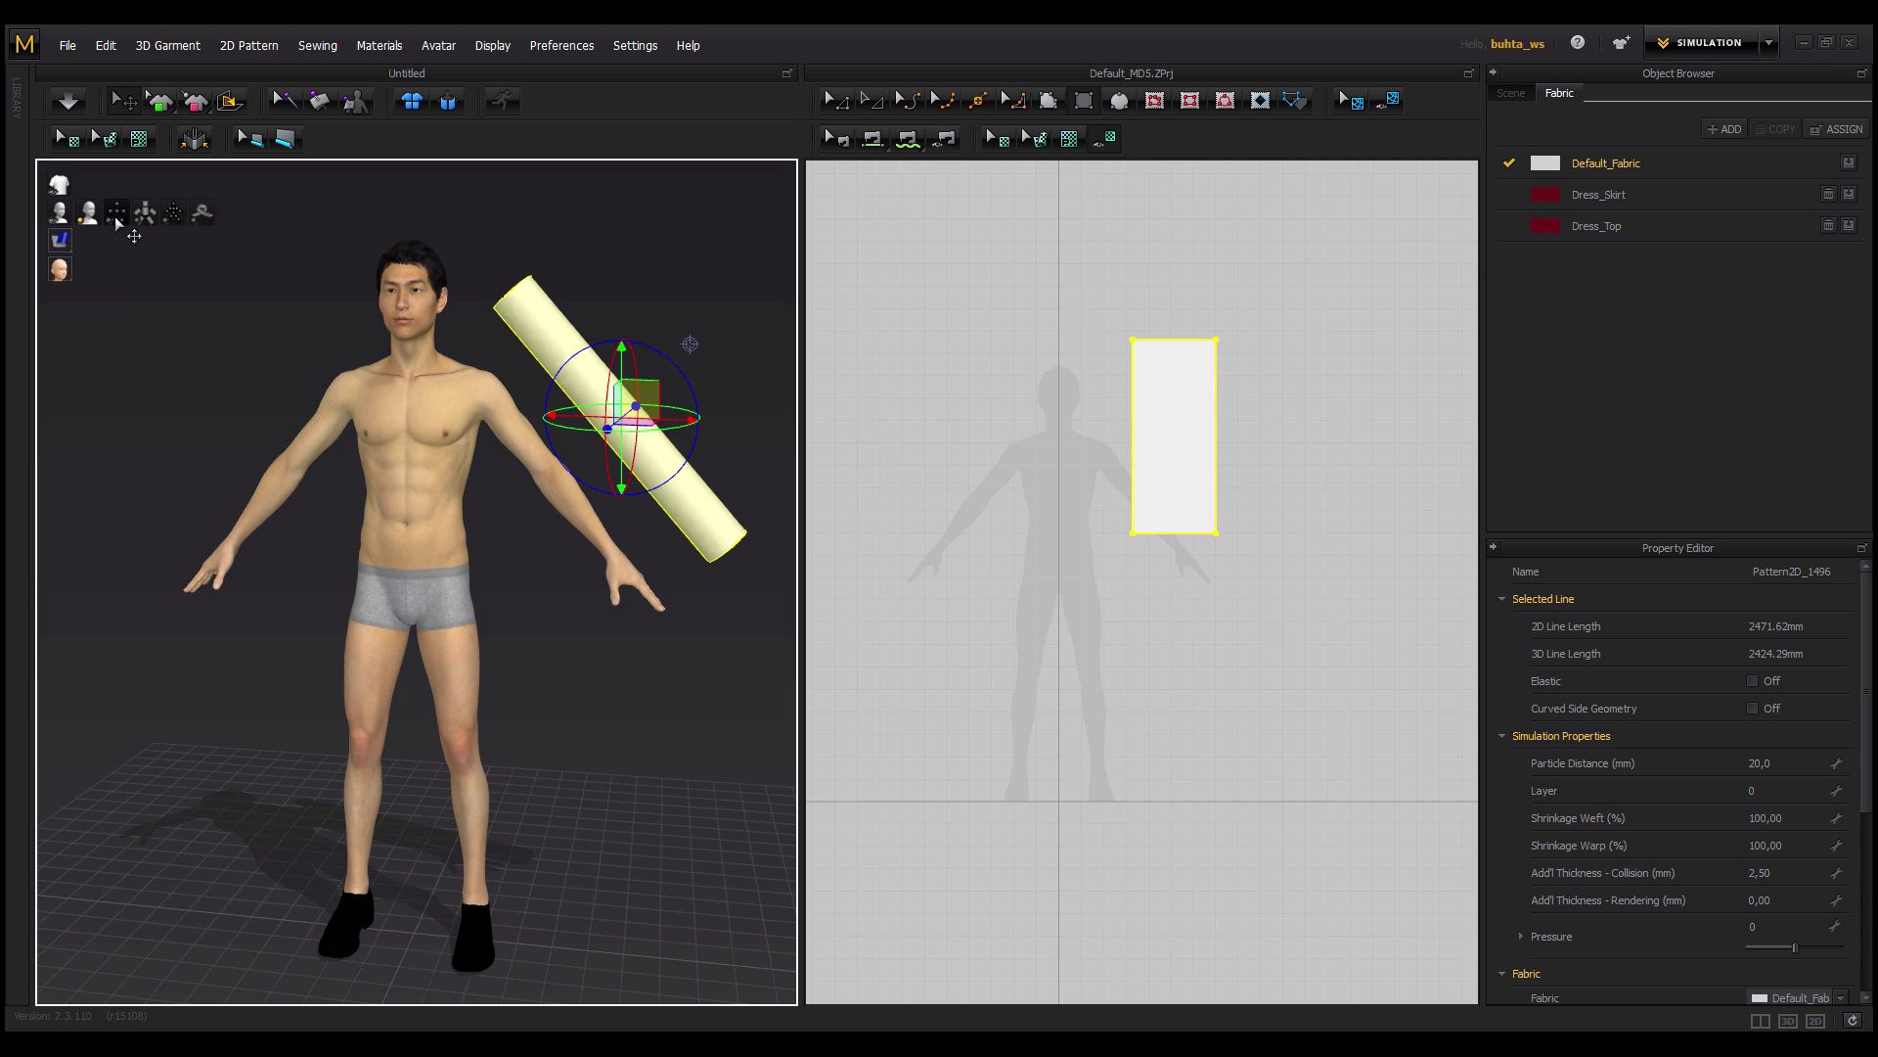
click(119, 218)
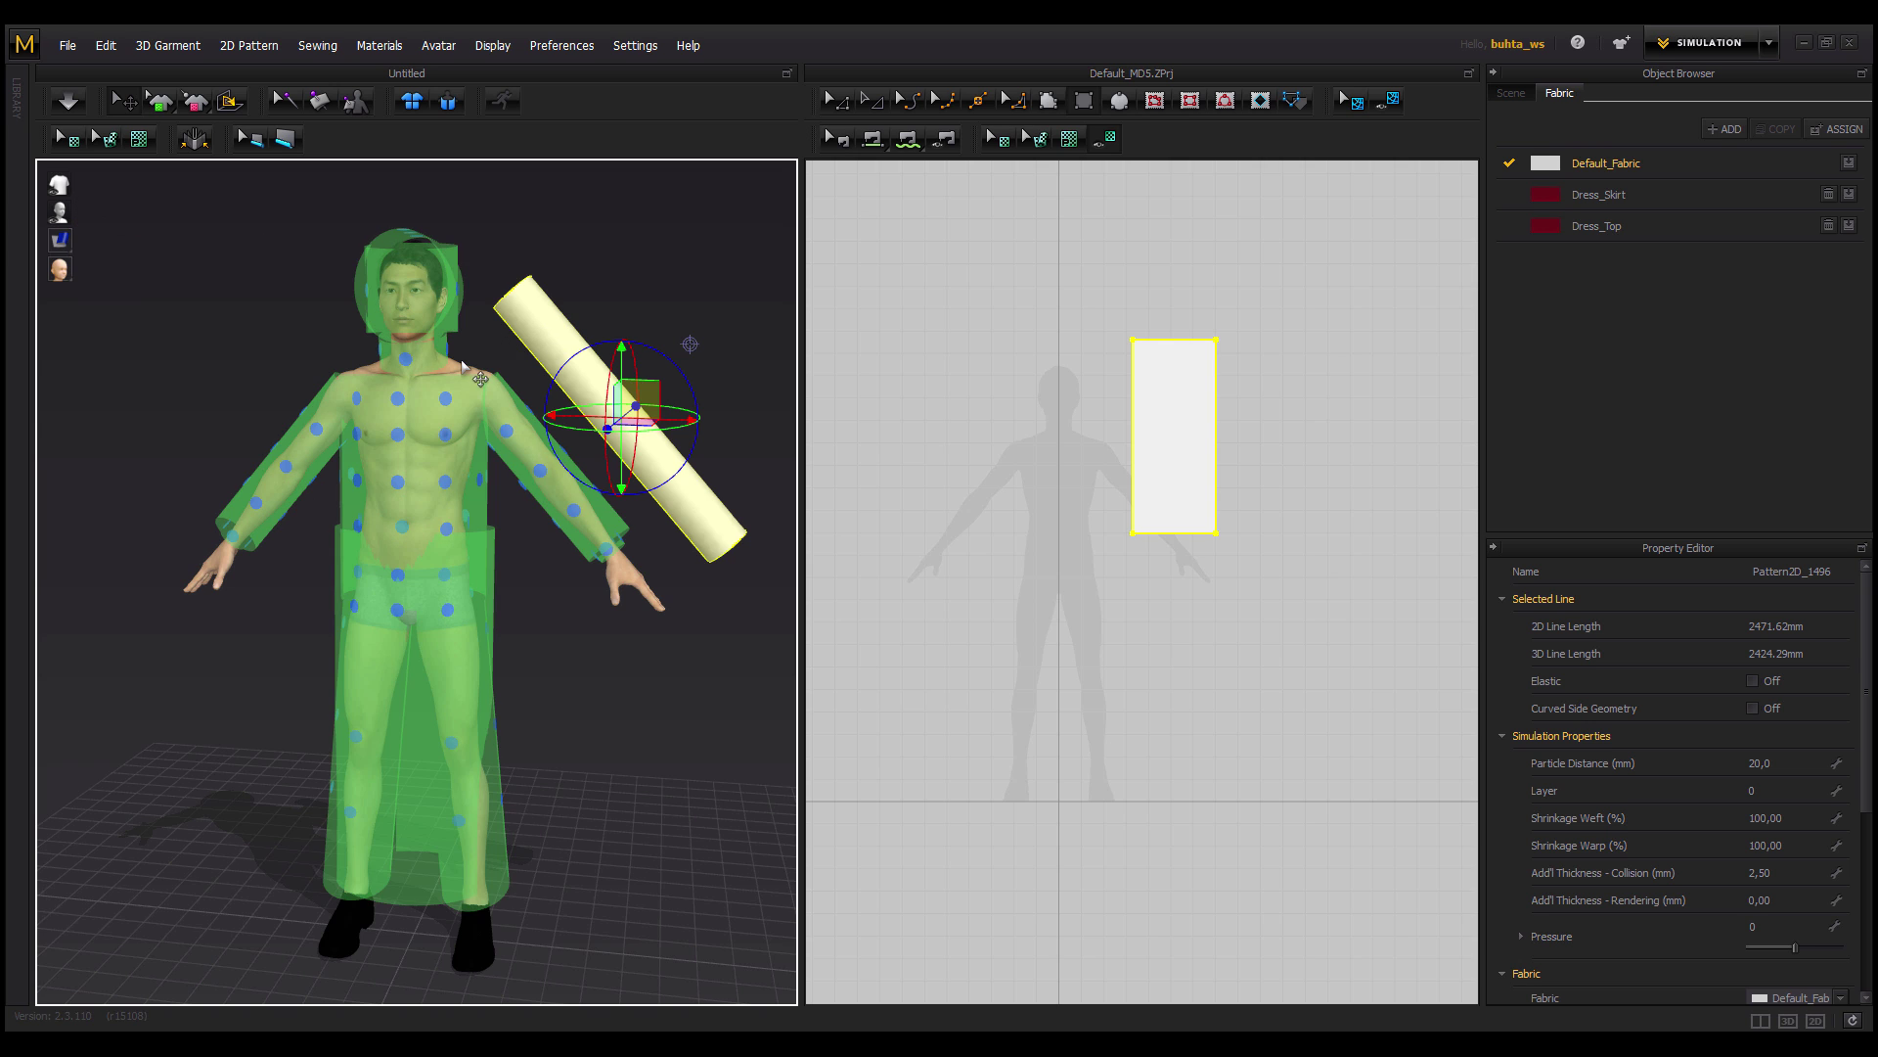
Delete the rectangular pattern floating beside the avatar.
click(748, 392)
click(655, 441)
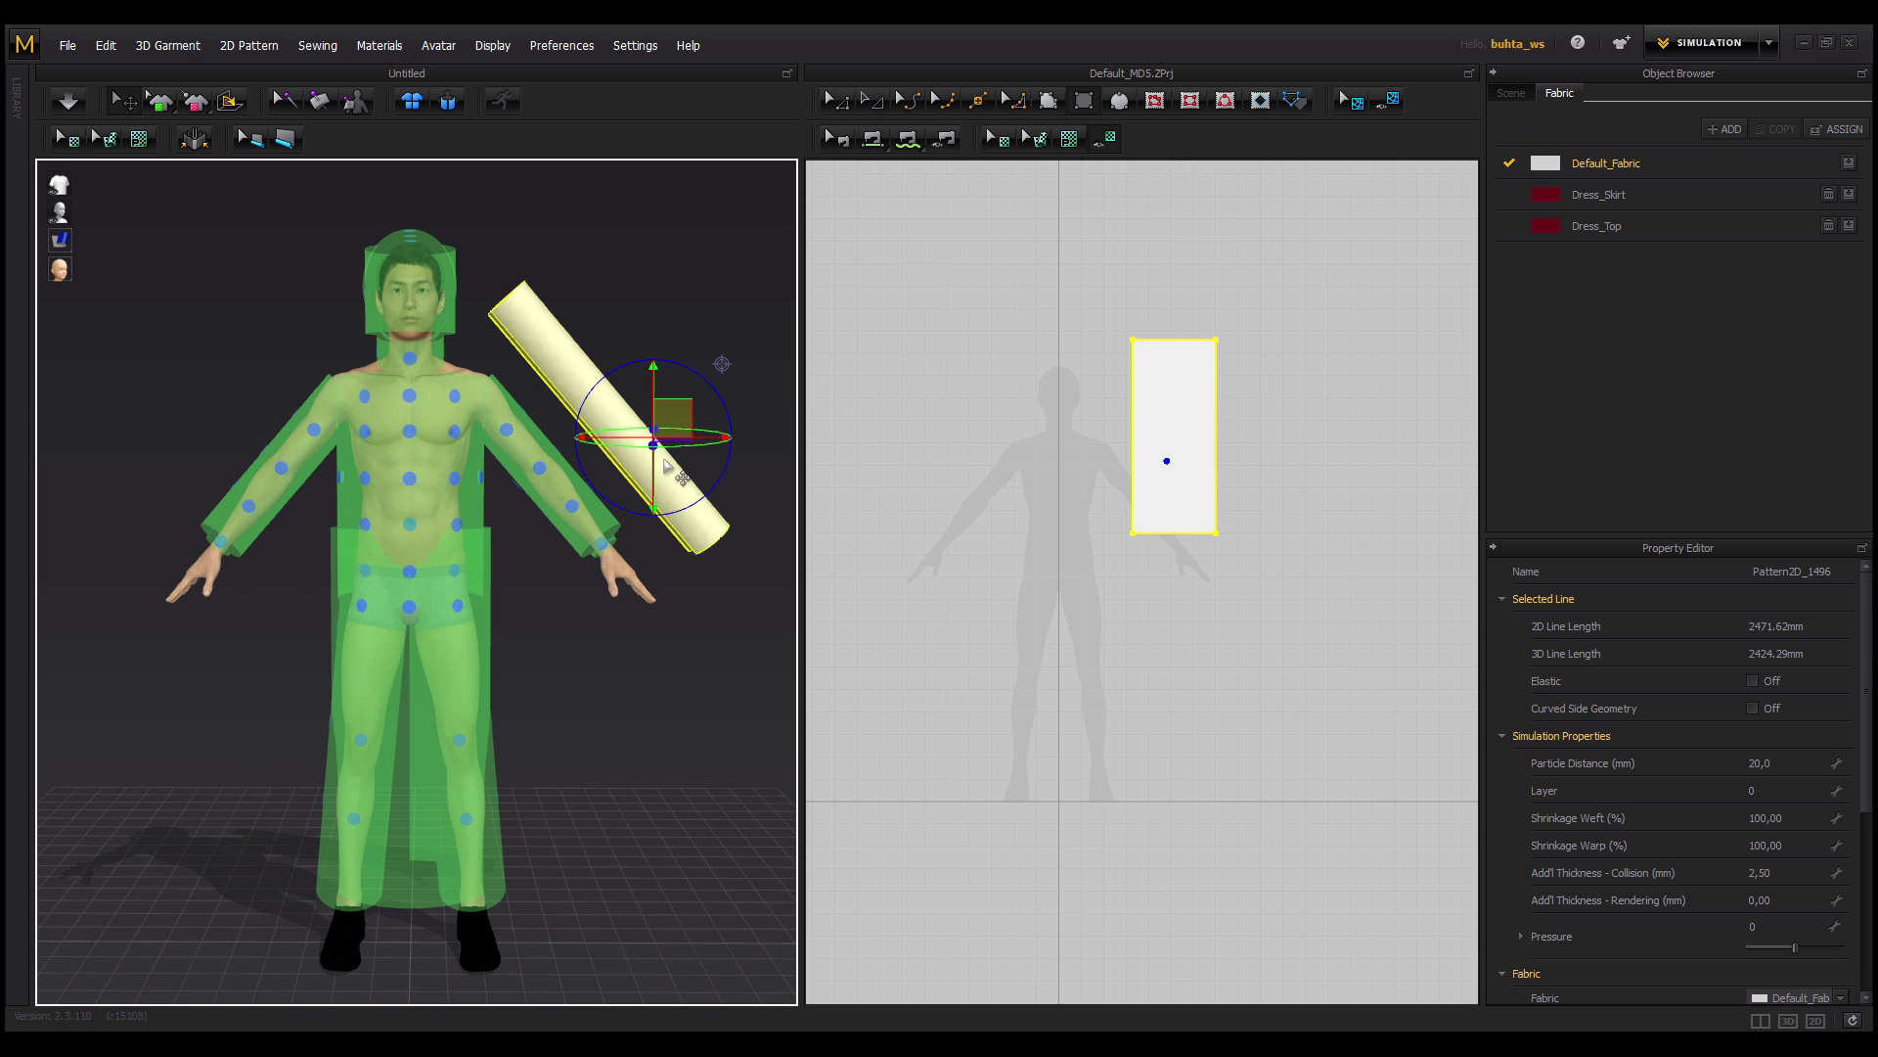
key(Delete)
Import the OBJ file Nickz_humanMaleAverage, loading it as an avatar at cm (DAZ Studio) scale.
right_drag(441, 441, 401, 430)
scroll(401, 430, down, 2)
click(67, 46)
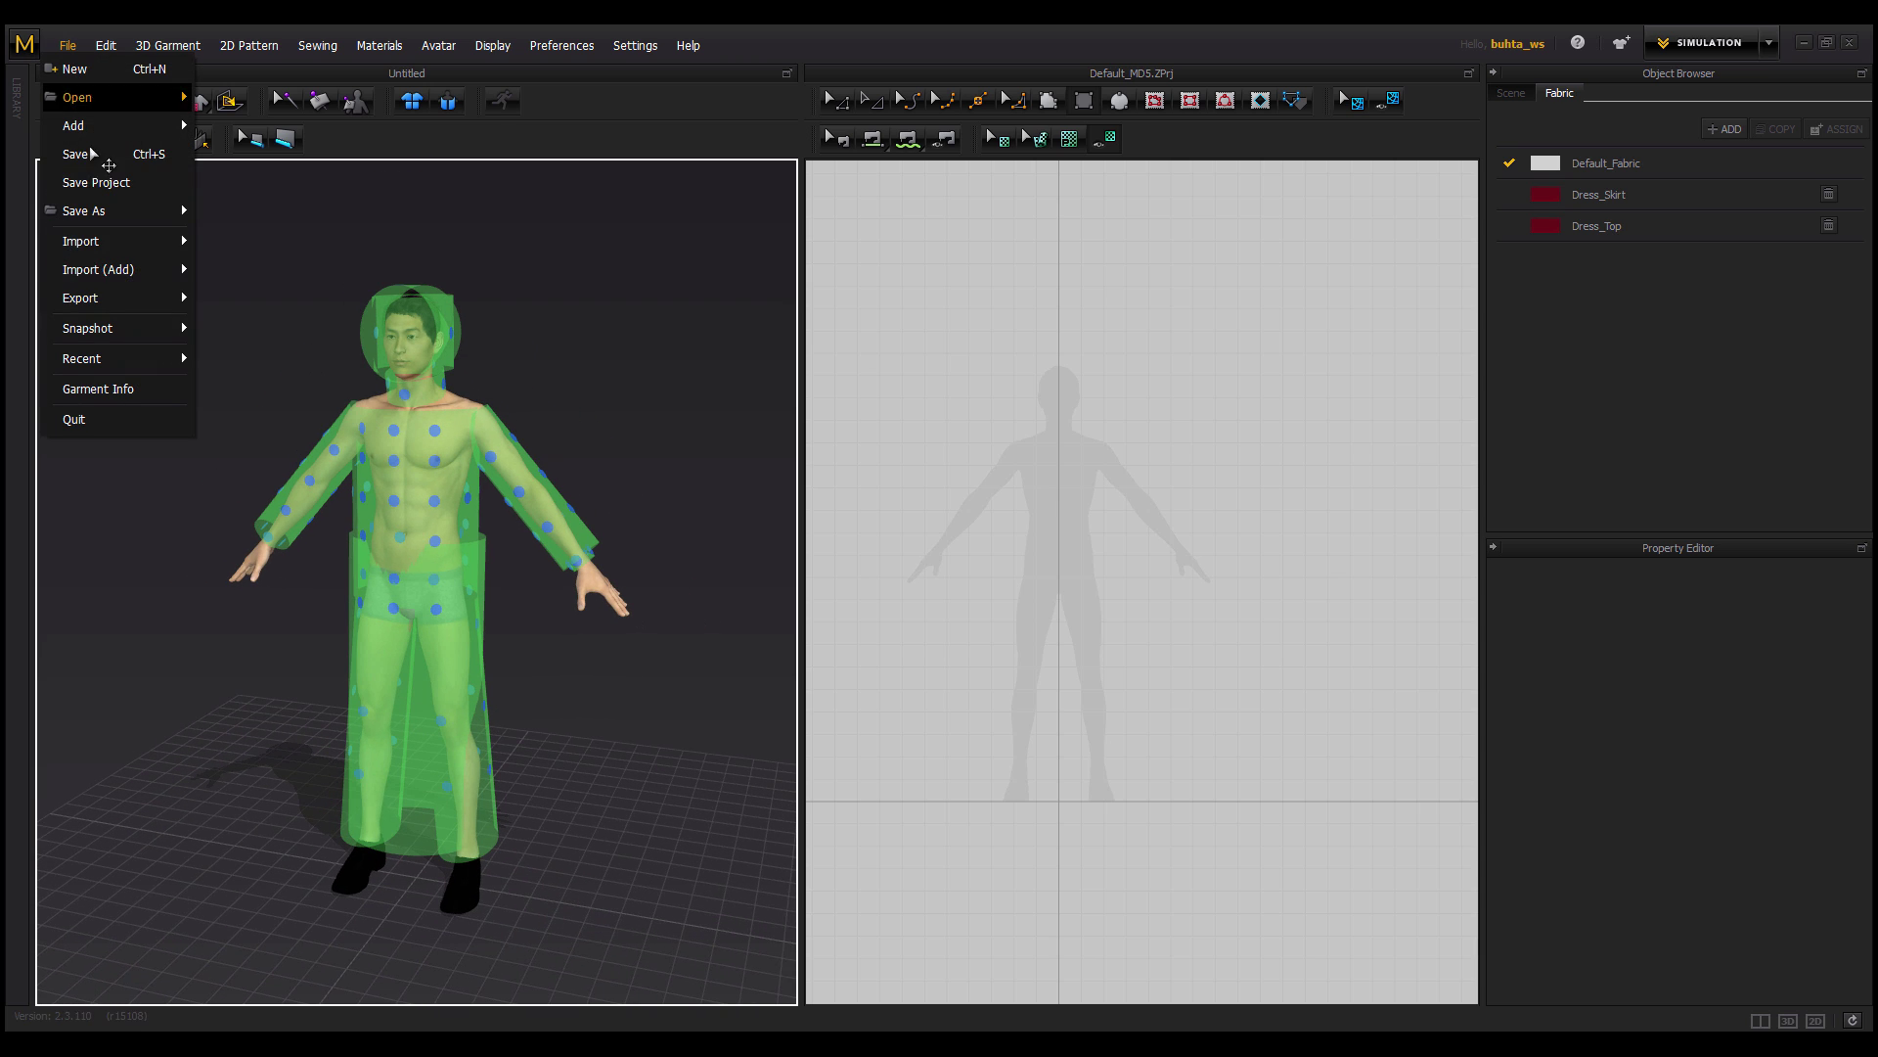
mouse_move(114, 238)
click(223, 245)
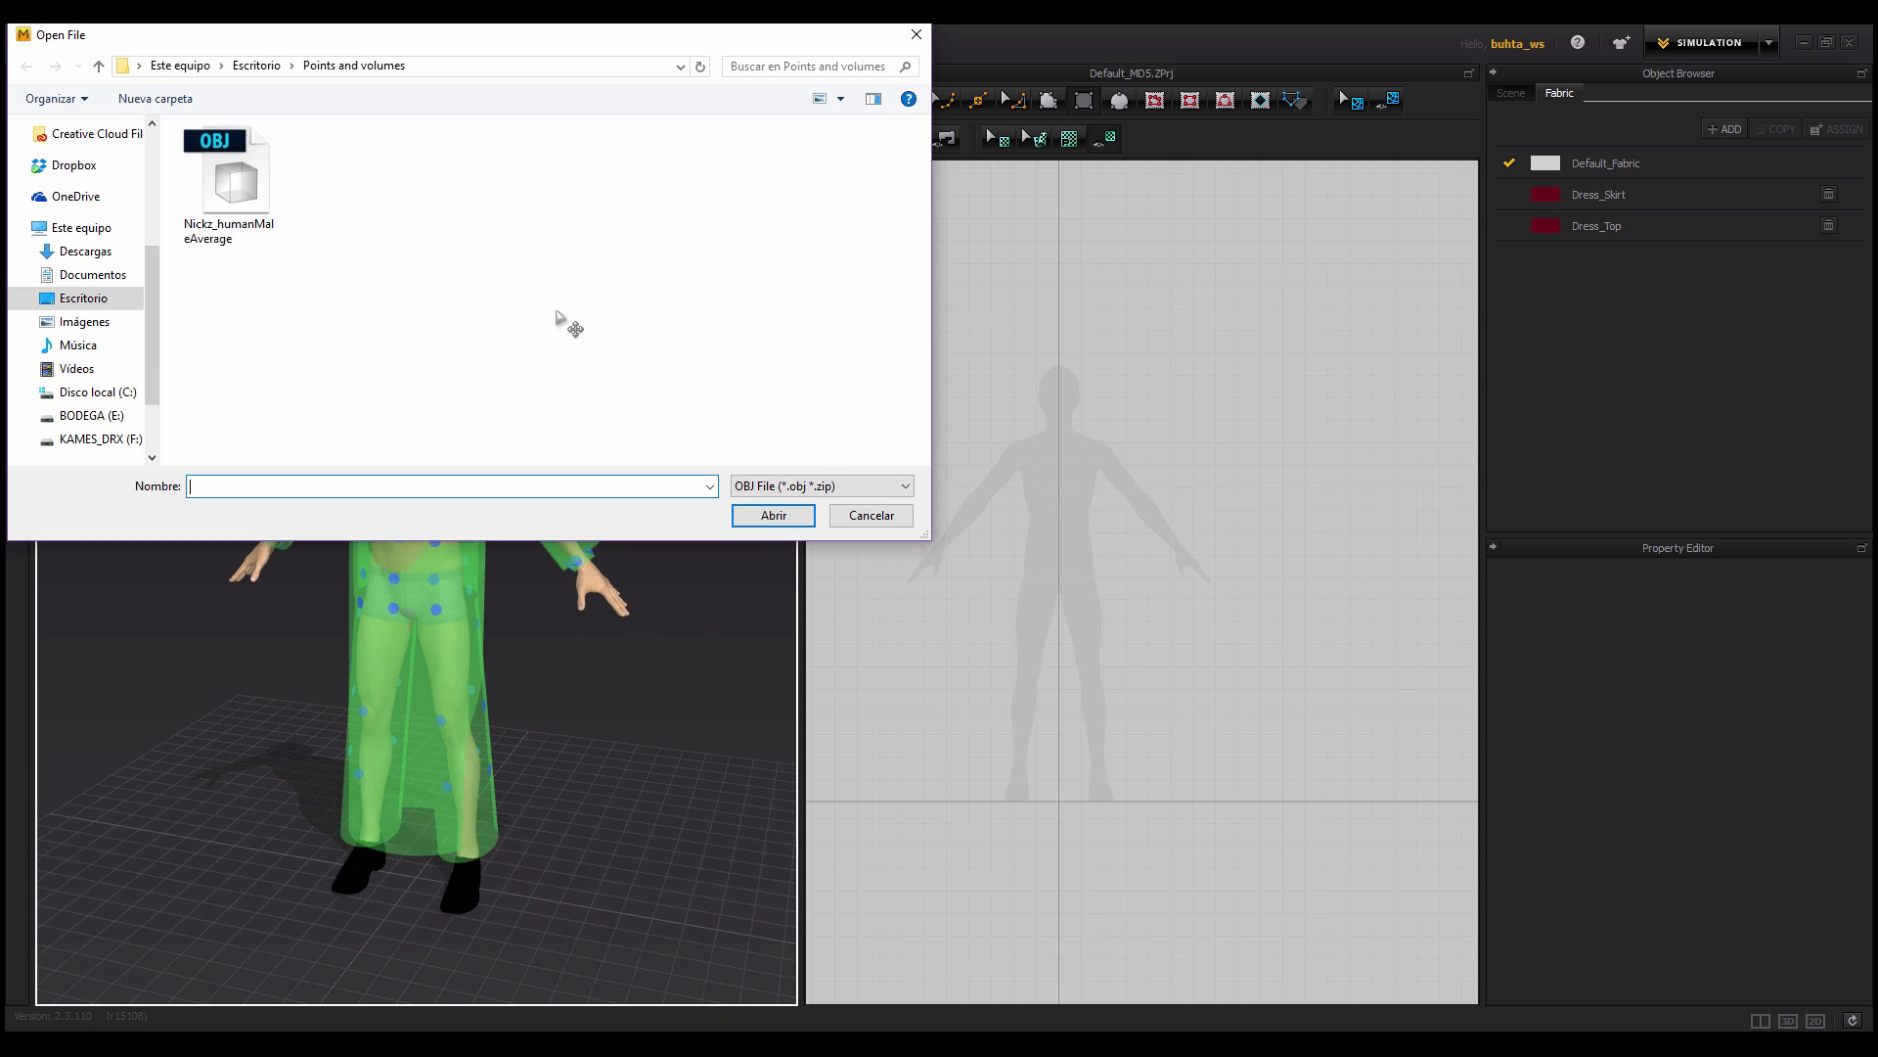
click(235, 185)
click(781, 522)
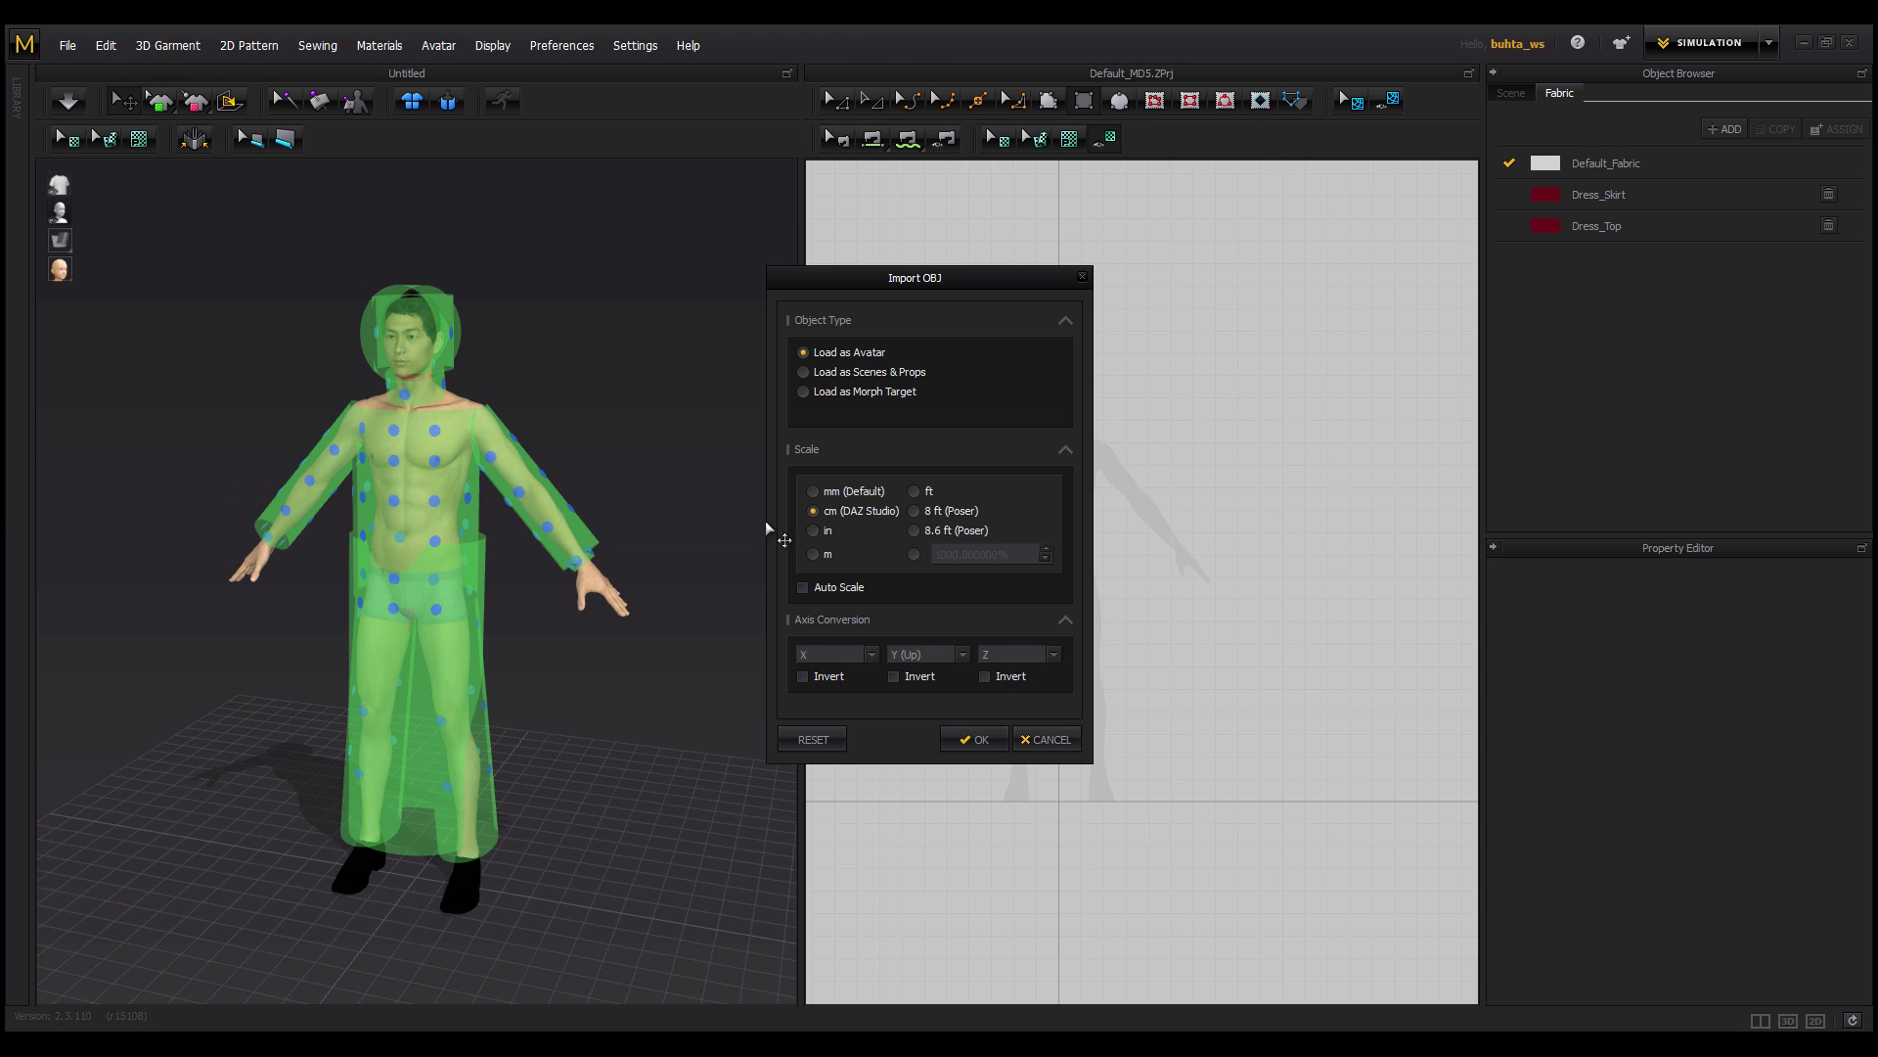
click(976, 740)
Examine the imported avatar from several angles and check its arrangement display options.
right_drag(494, 430, 293, 460)
mouse_move(61, 214)
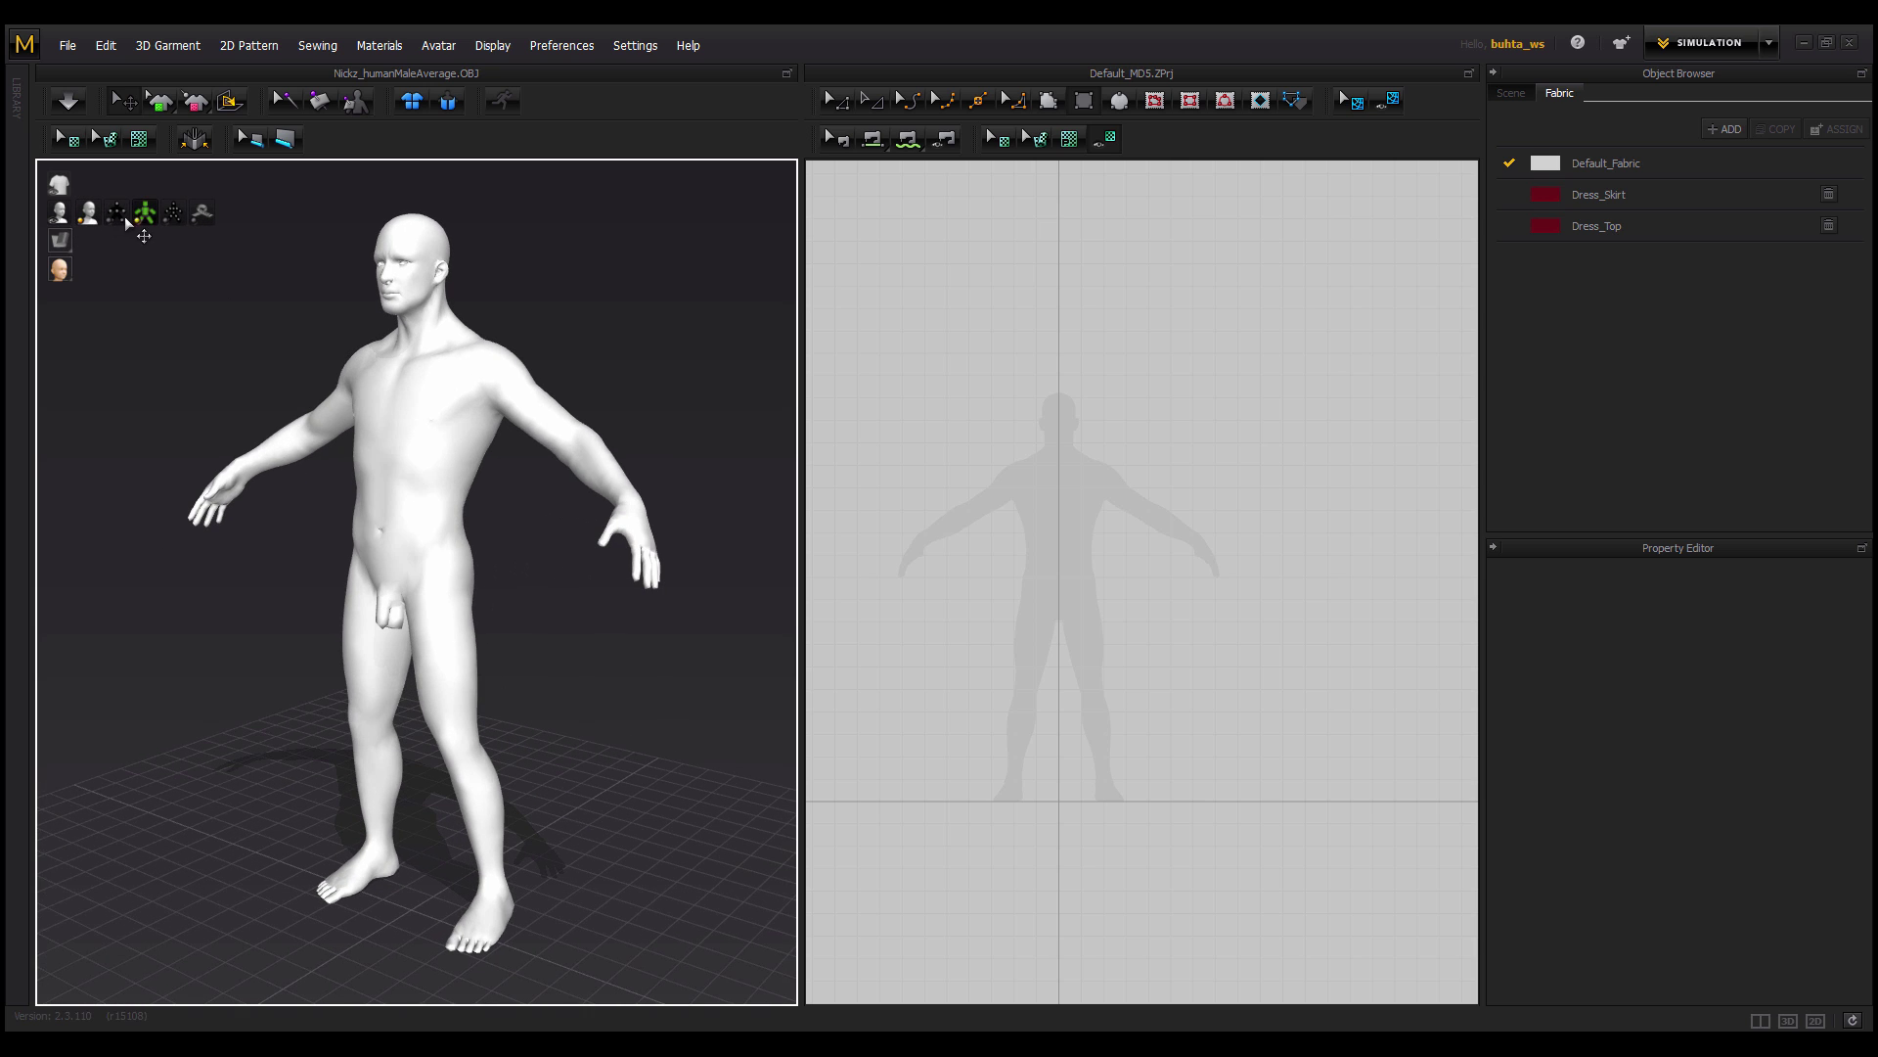
right_drag(326, 365, 451, 323)
mouse_move(452, 441)
right_down()
mouse_move(463, 426)
mouse_move(411, 504)
mouse_move(474, 432)
mouse_move(471, 462)
mouse_move(443, 452)
right_up()
scroll(464, 484, up, 2)
scroll(465, 489, down, 3)
right_drag(543, 398, 440, 485)
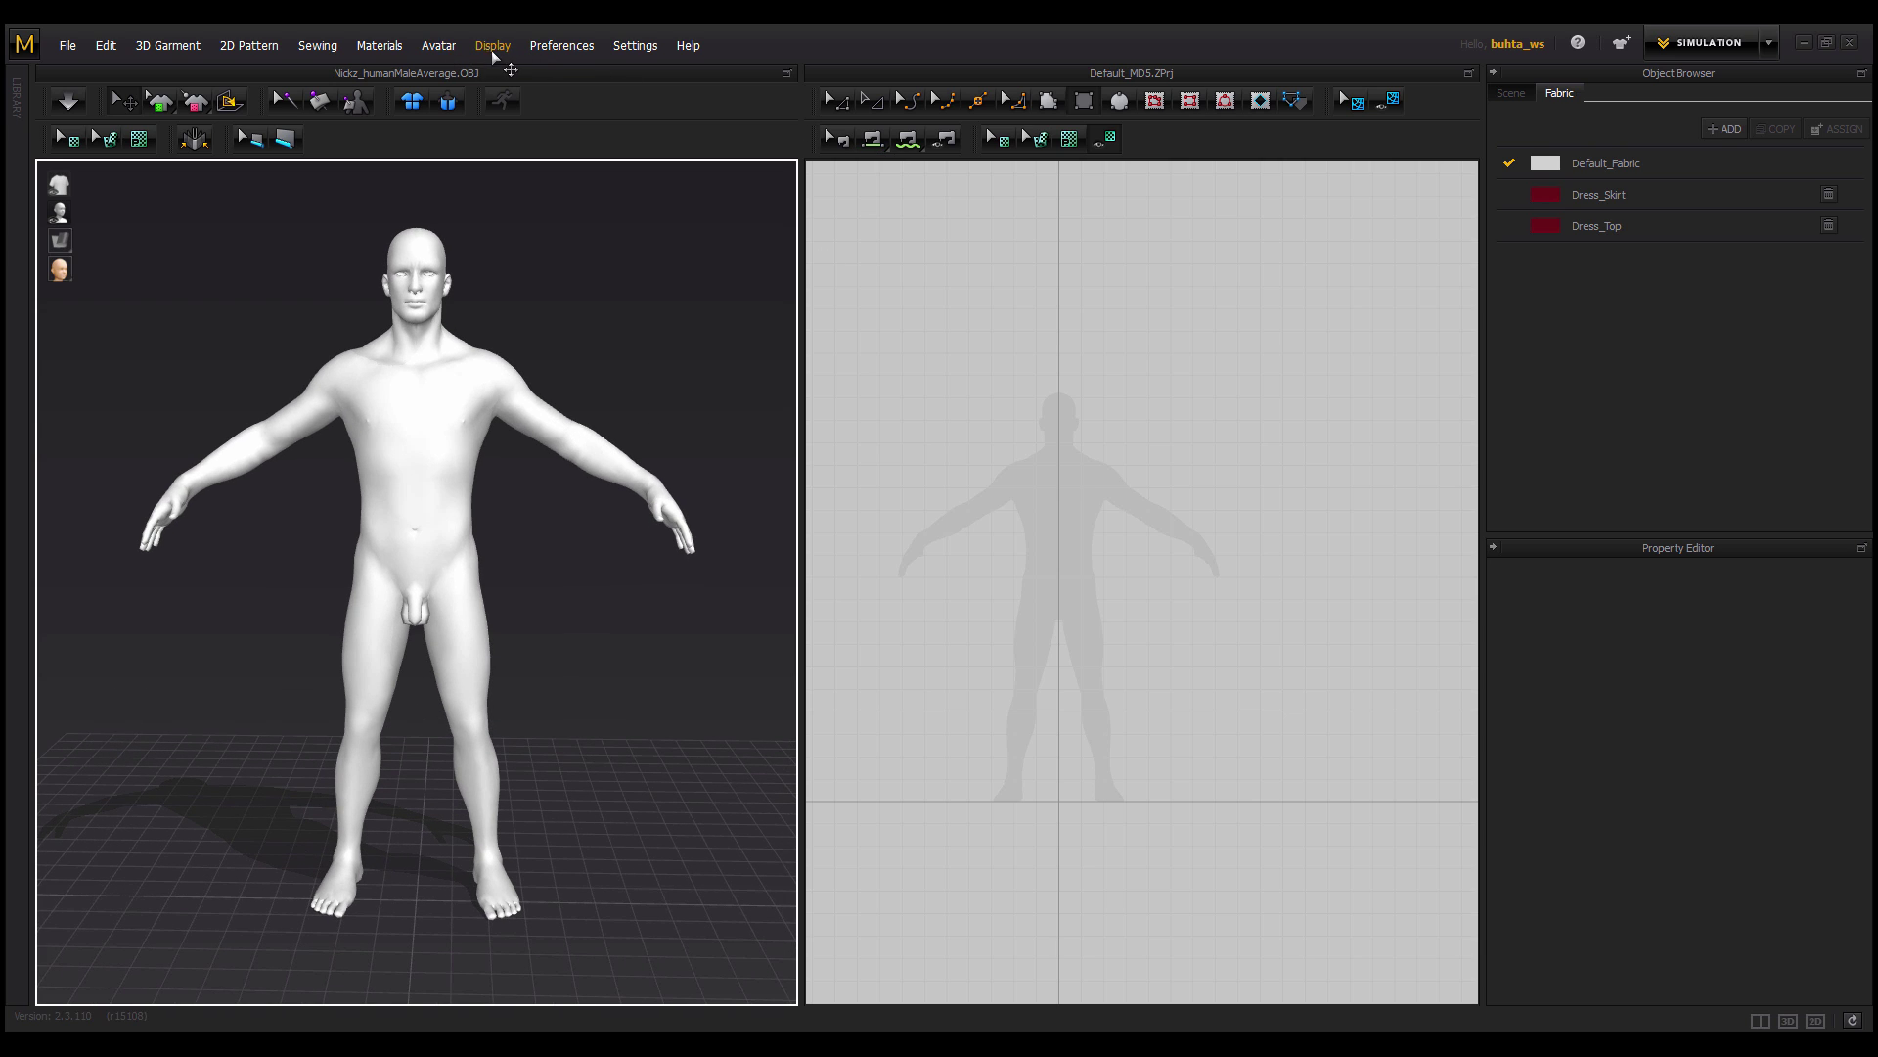
Open the Avatar Editor's arrangement settings and place the window beside the 3D view so the avatar stays uncovered.
click(438, 46)
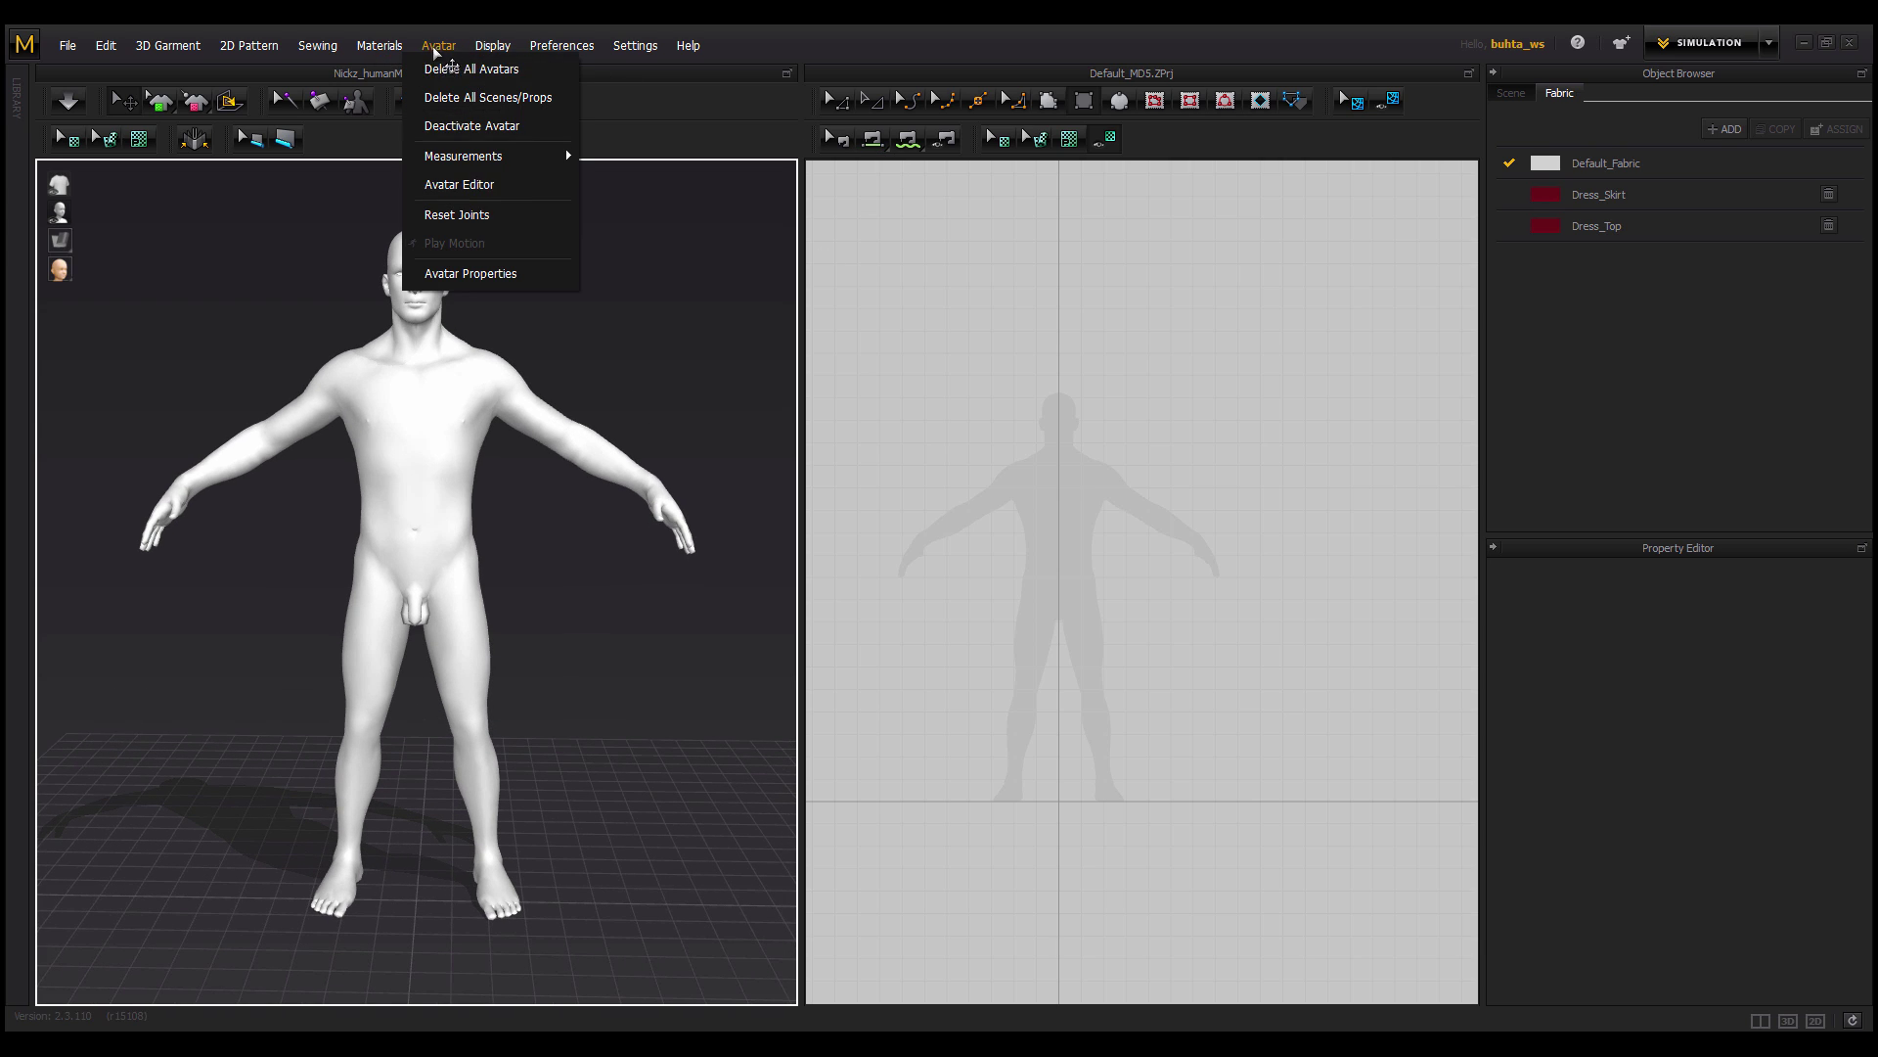
click(460, 184)
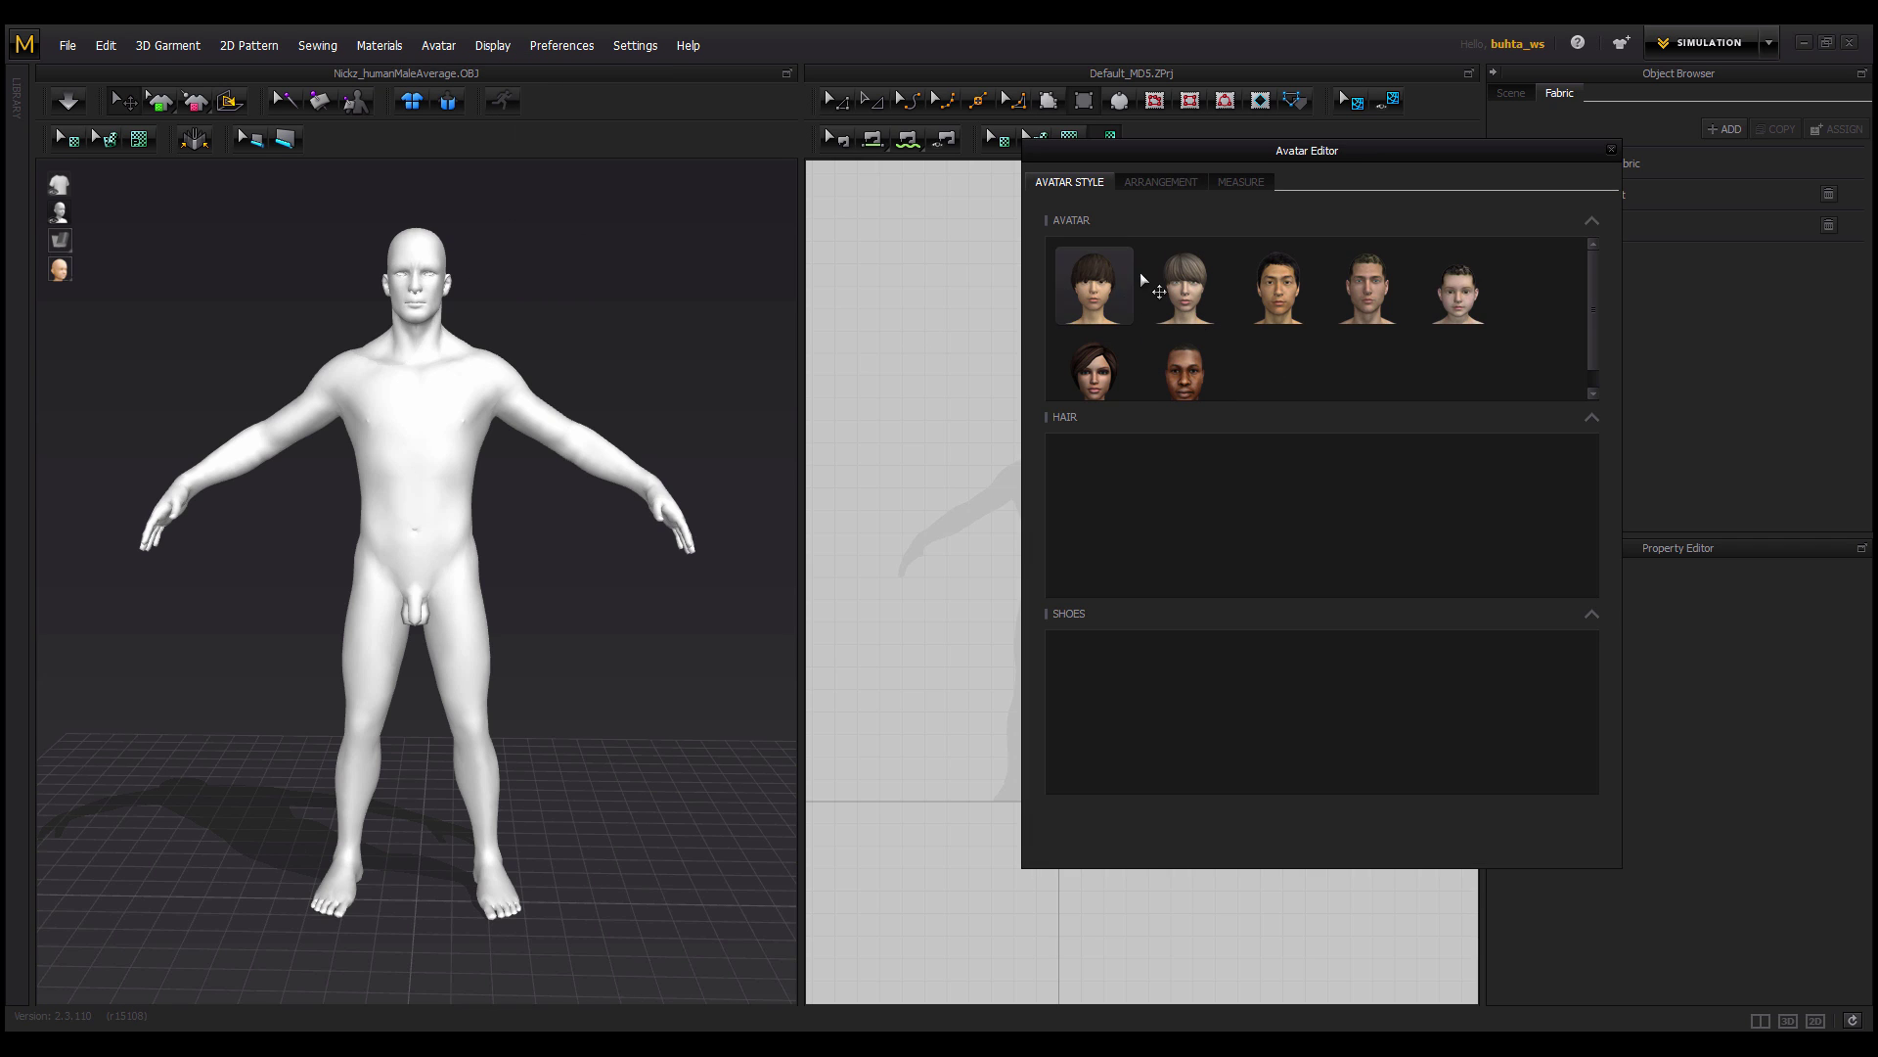
click(1165, 186)
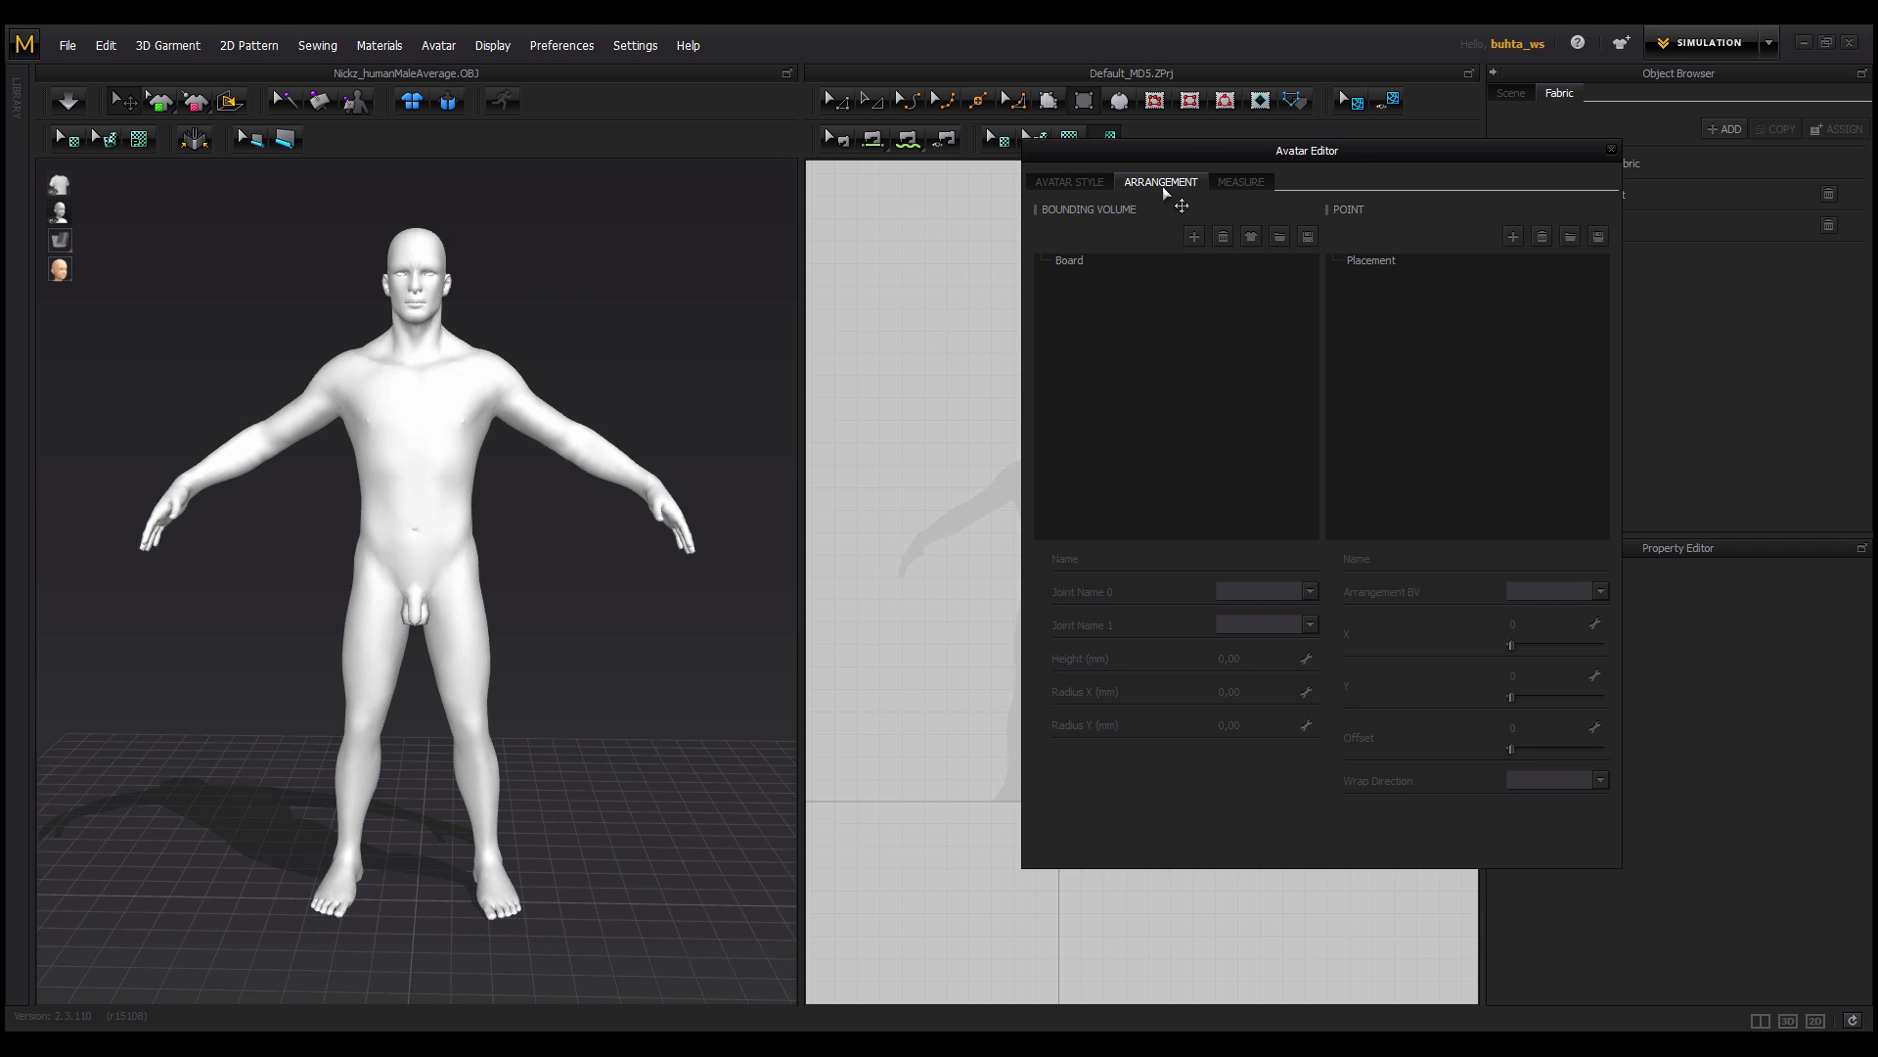
drag(1187, 152, 1061, 248)
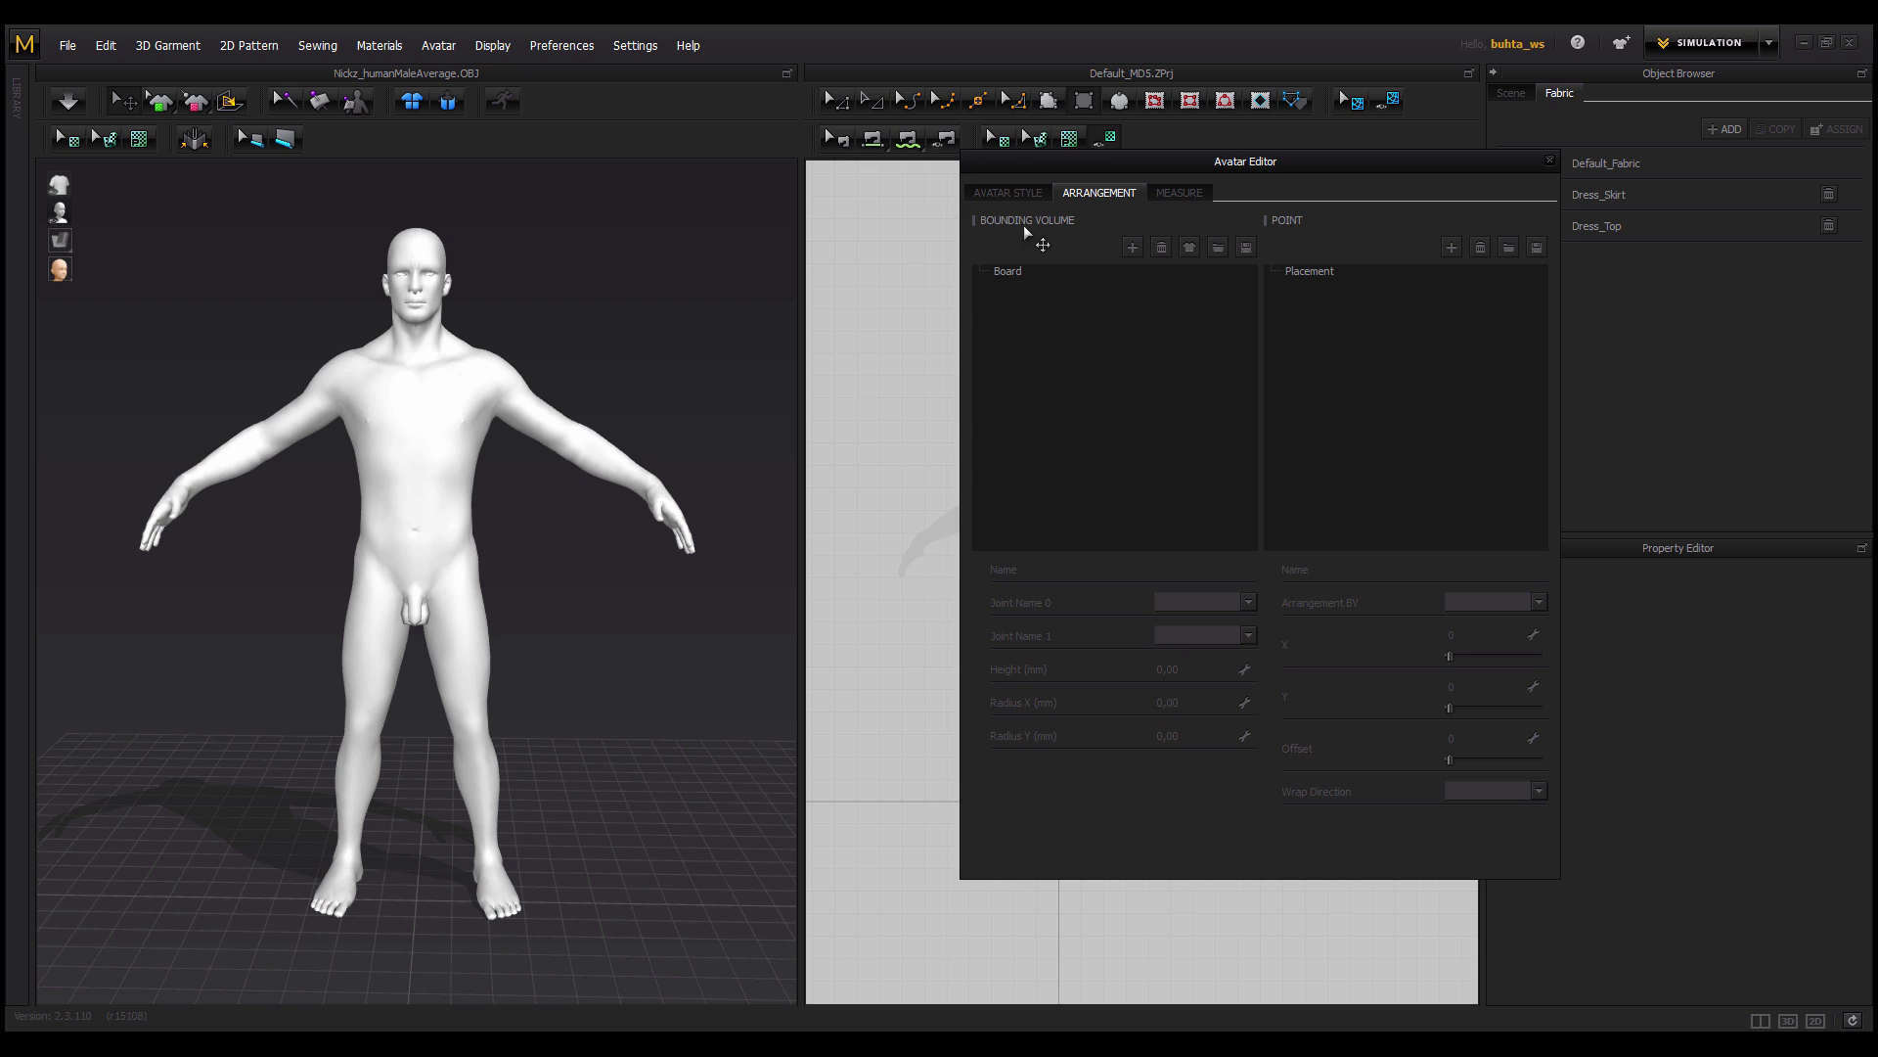
drag(1267, 164, 1152, 190)
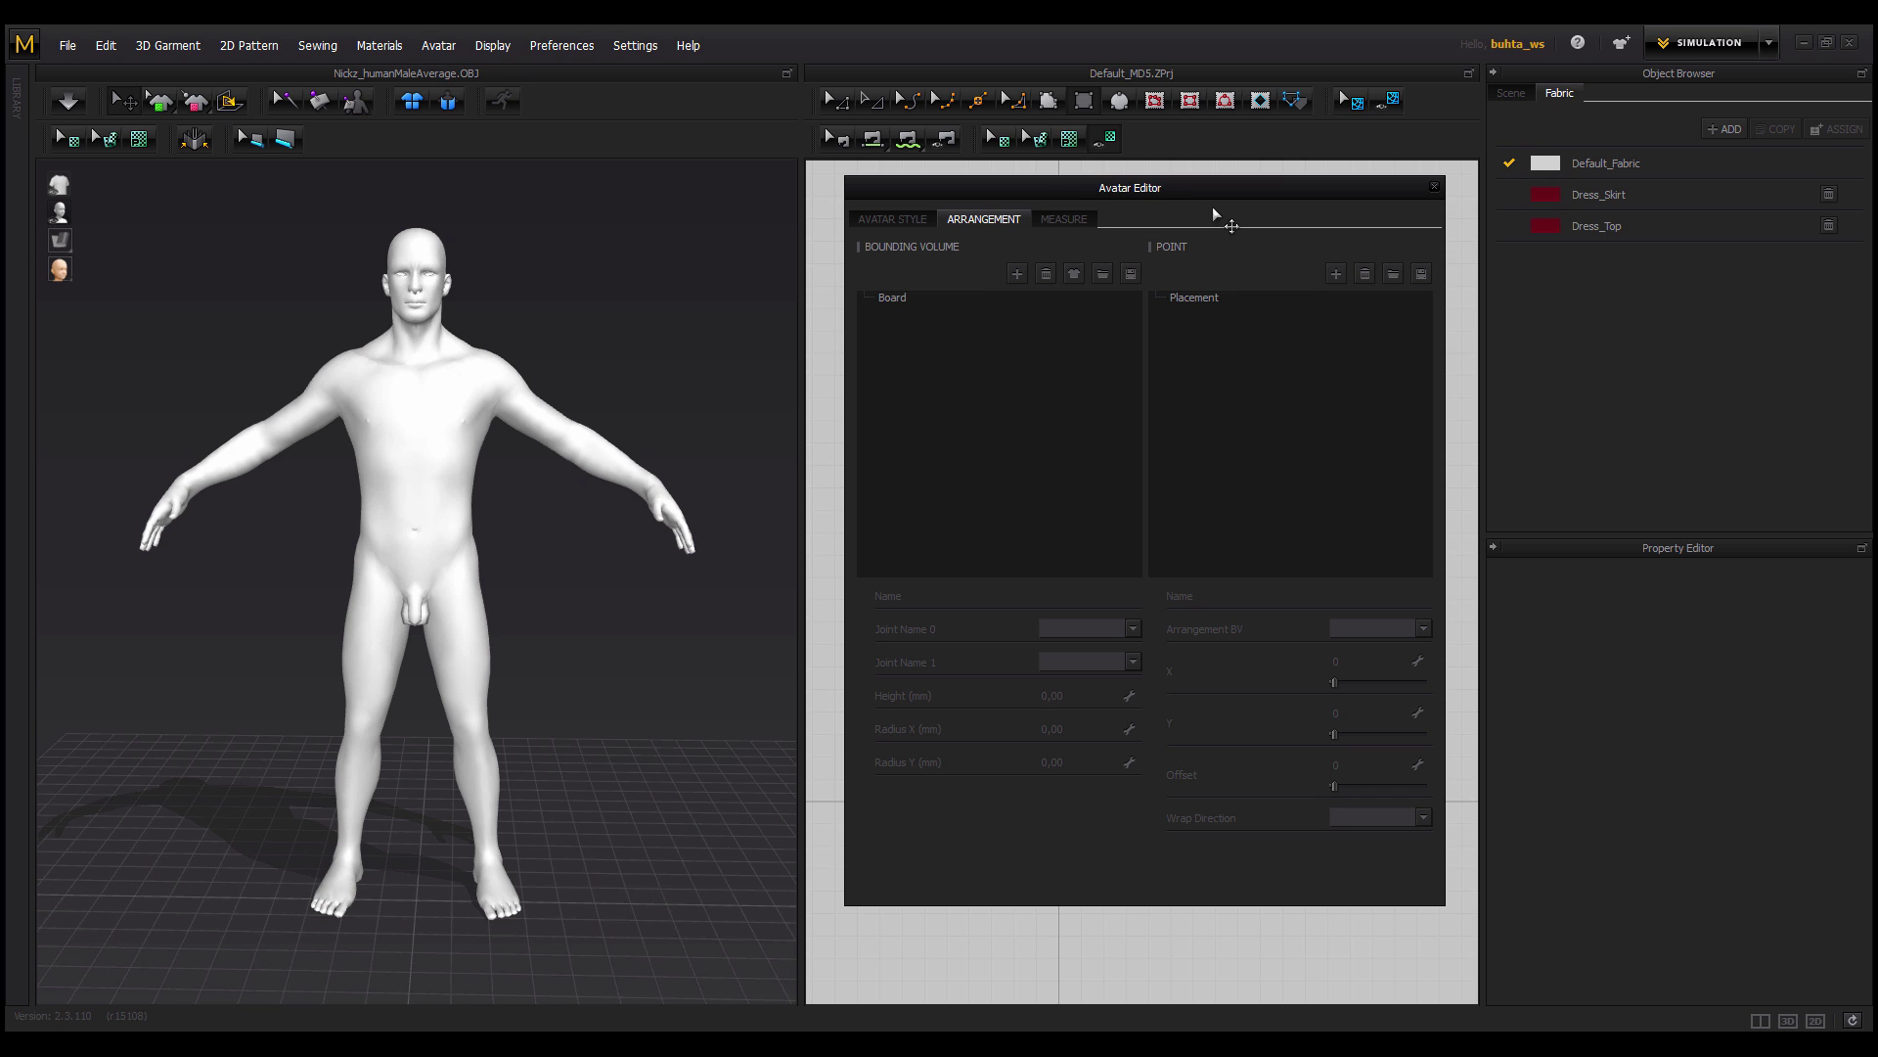
Add a bounding volume with a height of 500 mm and both the X and Y radius at 100 mm.
click(1019, 274)
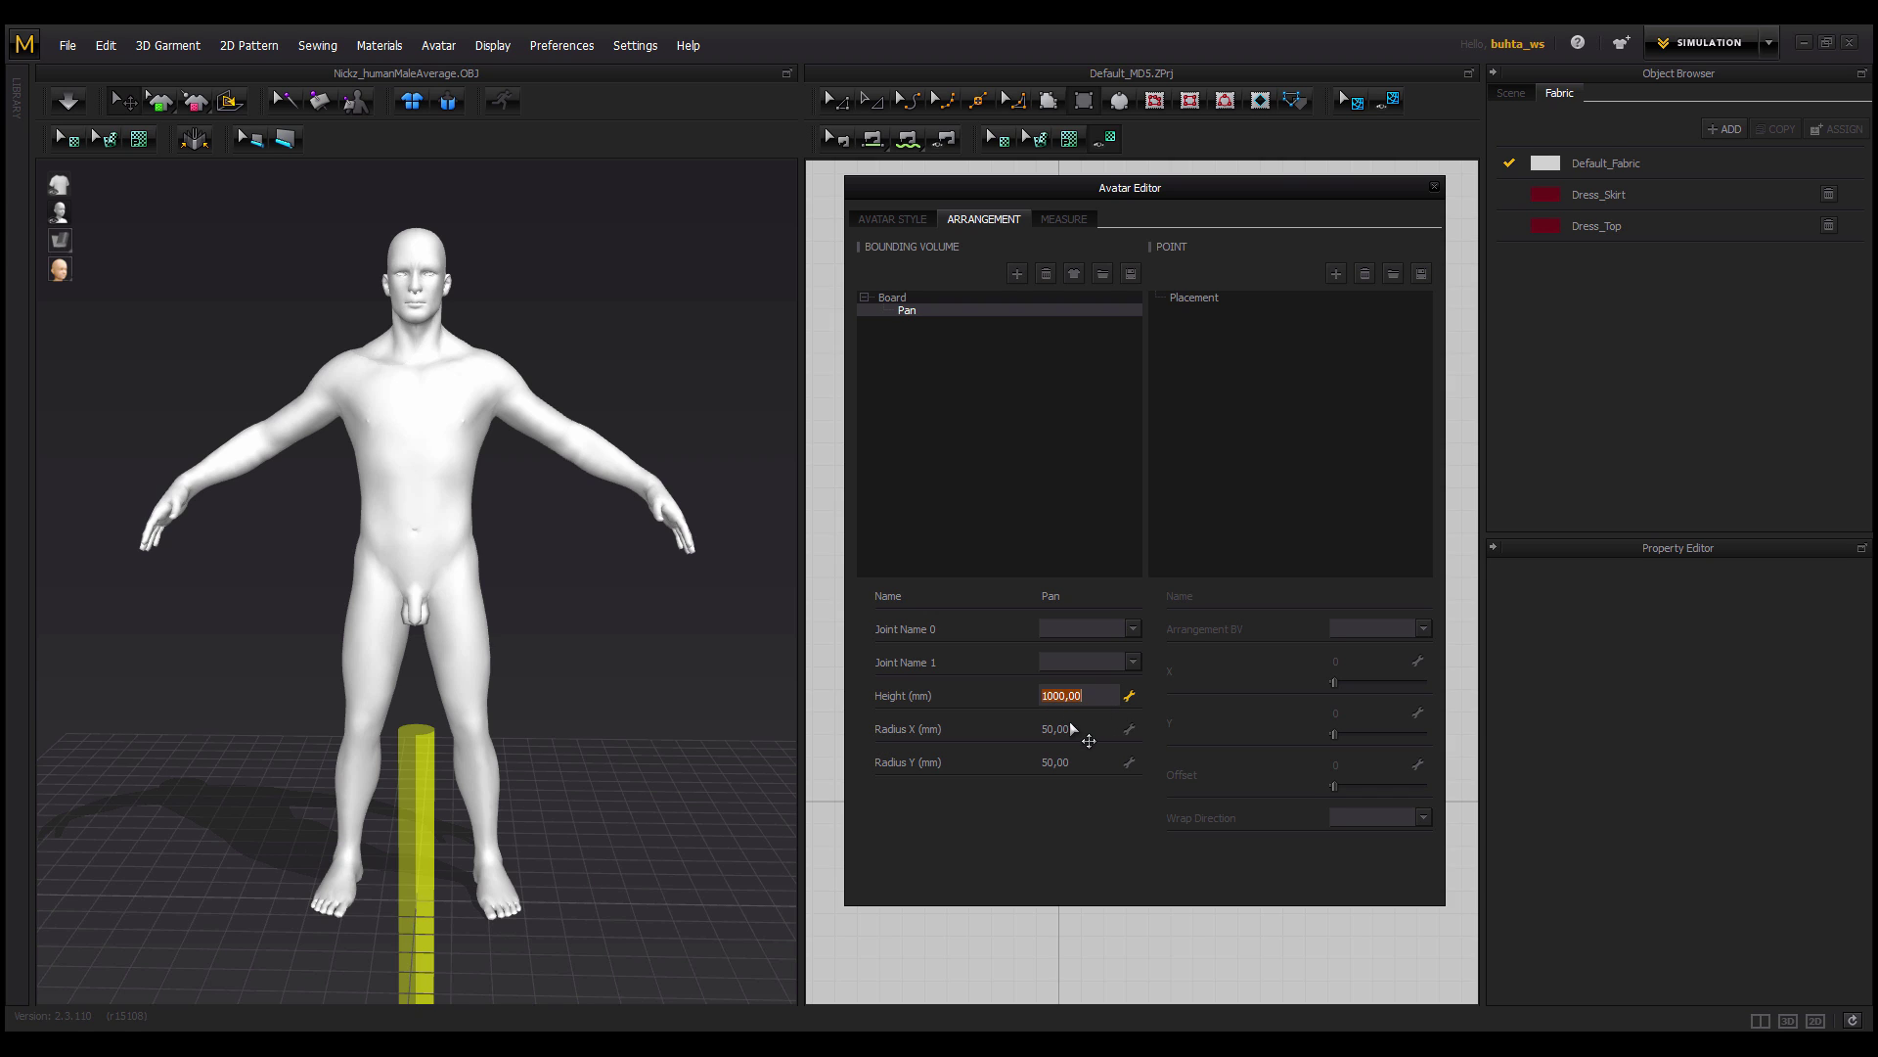
text(500)
key(Return)
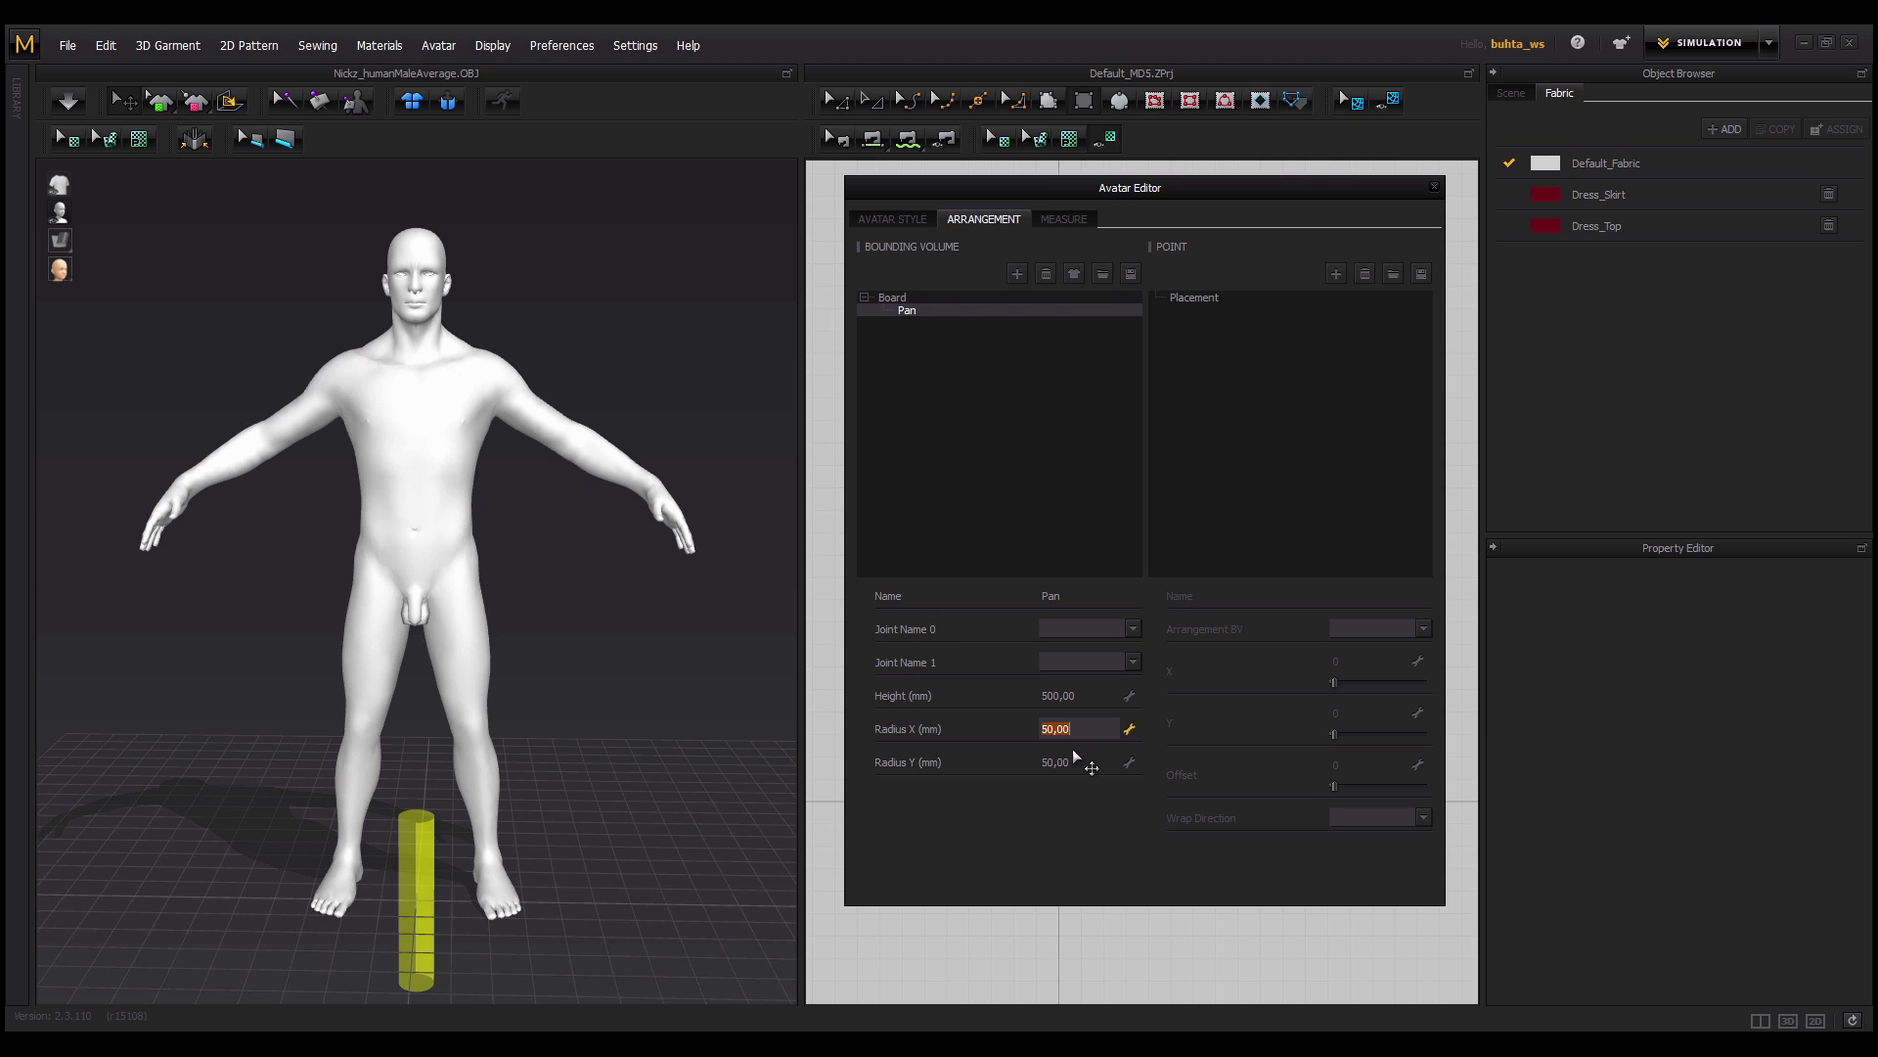
text(0)
key(Return)
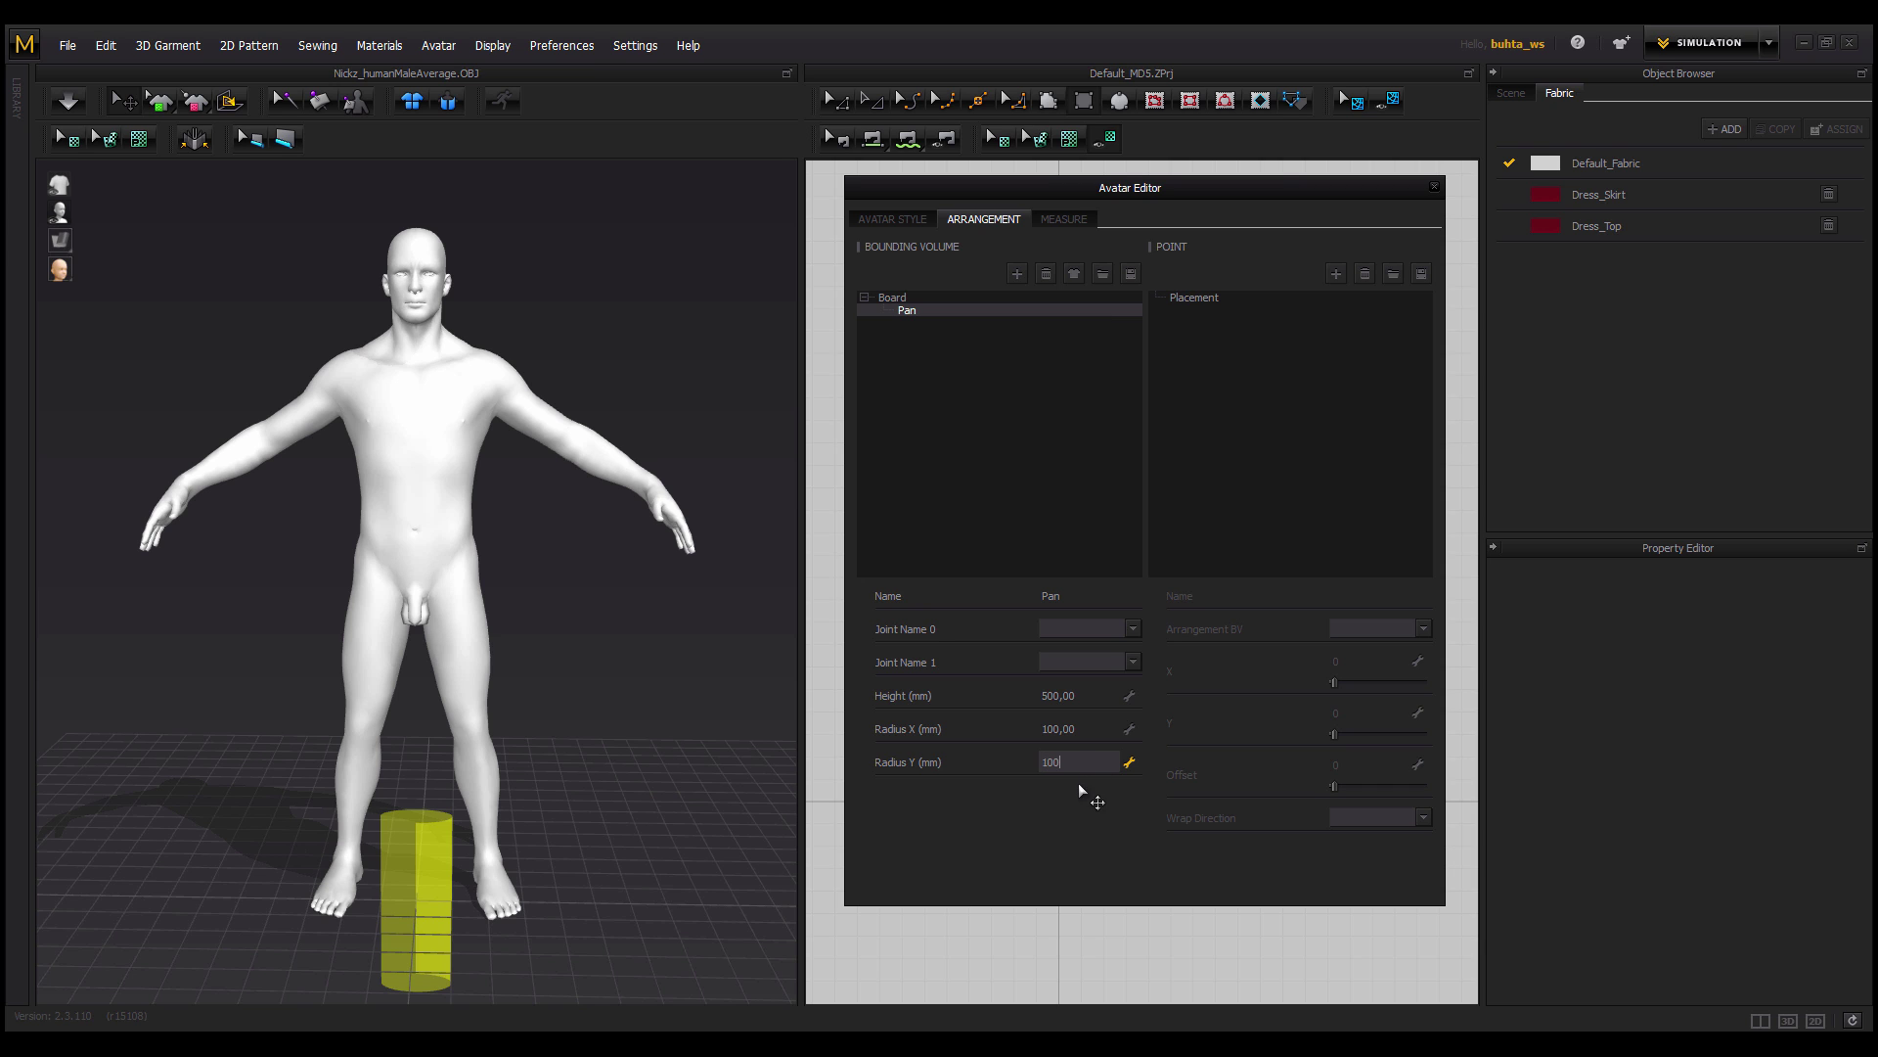
text(100)
key(Return)
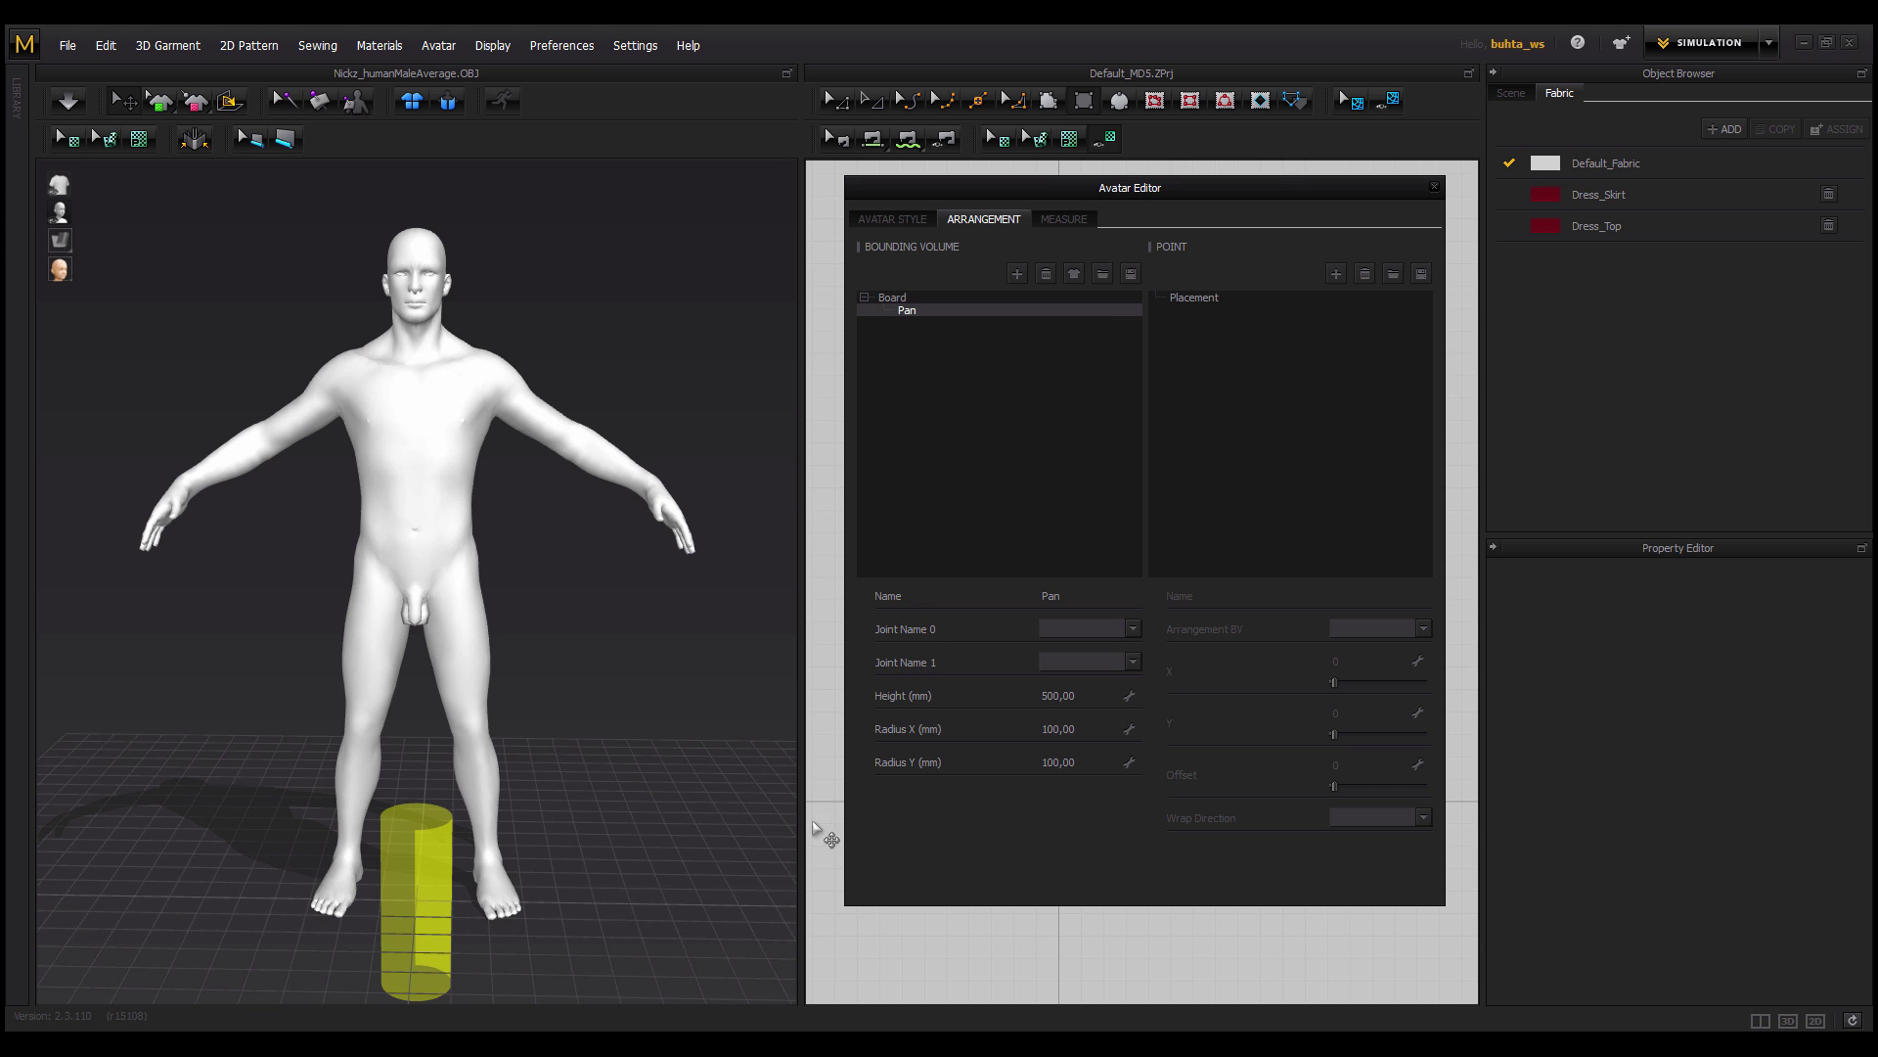
Raise the new bounding volume from the floor to between the avatar's thighs.
right_drag(491, 830, 460, 767)
click(435, 854)
right_drag(427, 856, 430, 886)
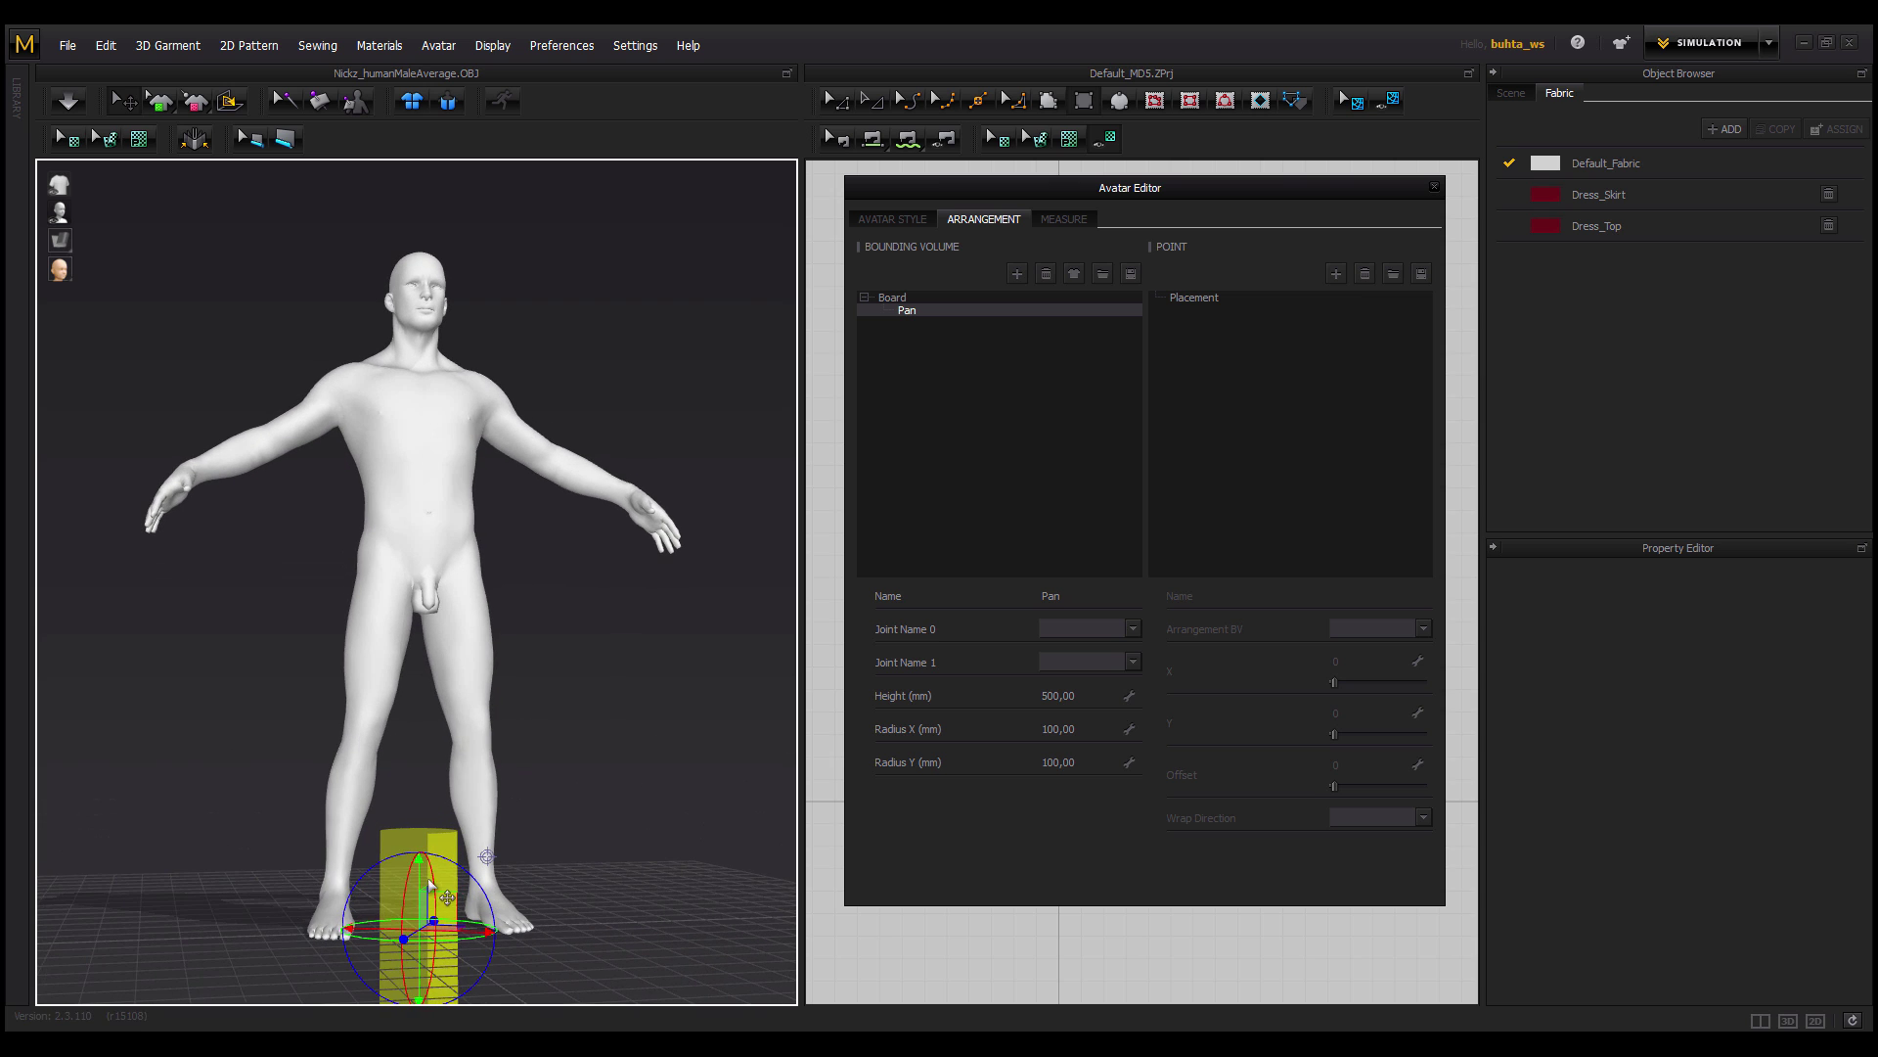
drag(421, 870, 422, 646)
right_drag(421, 648, 380, 785)
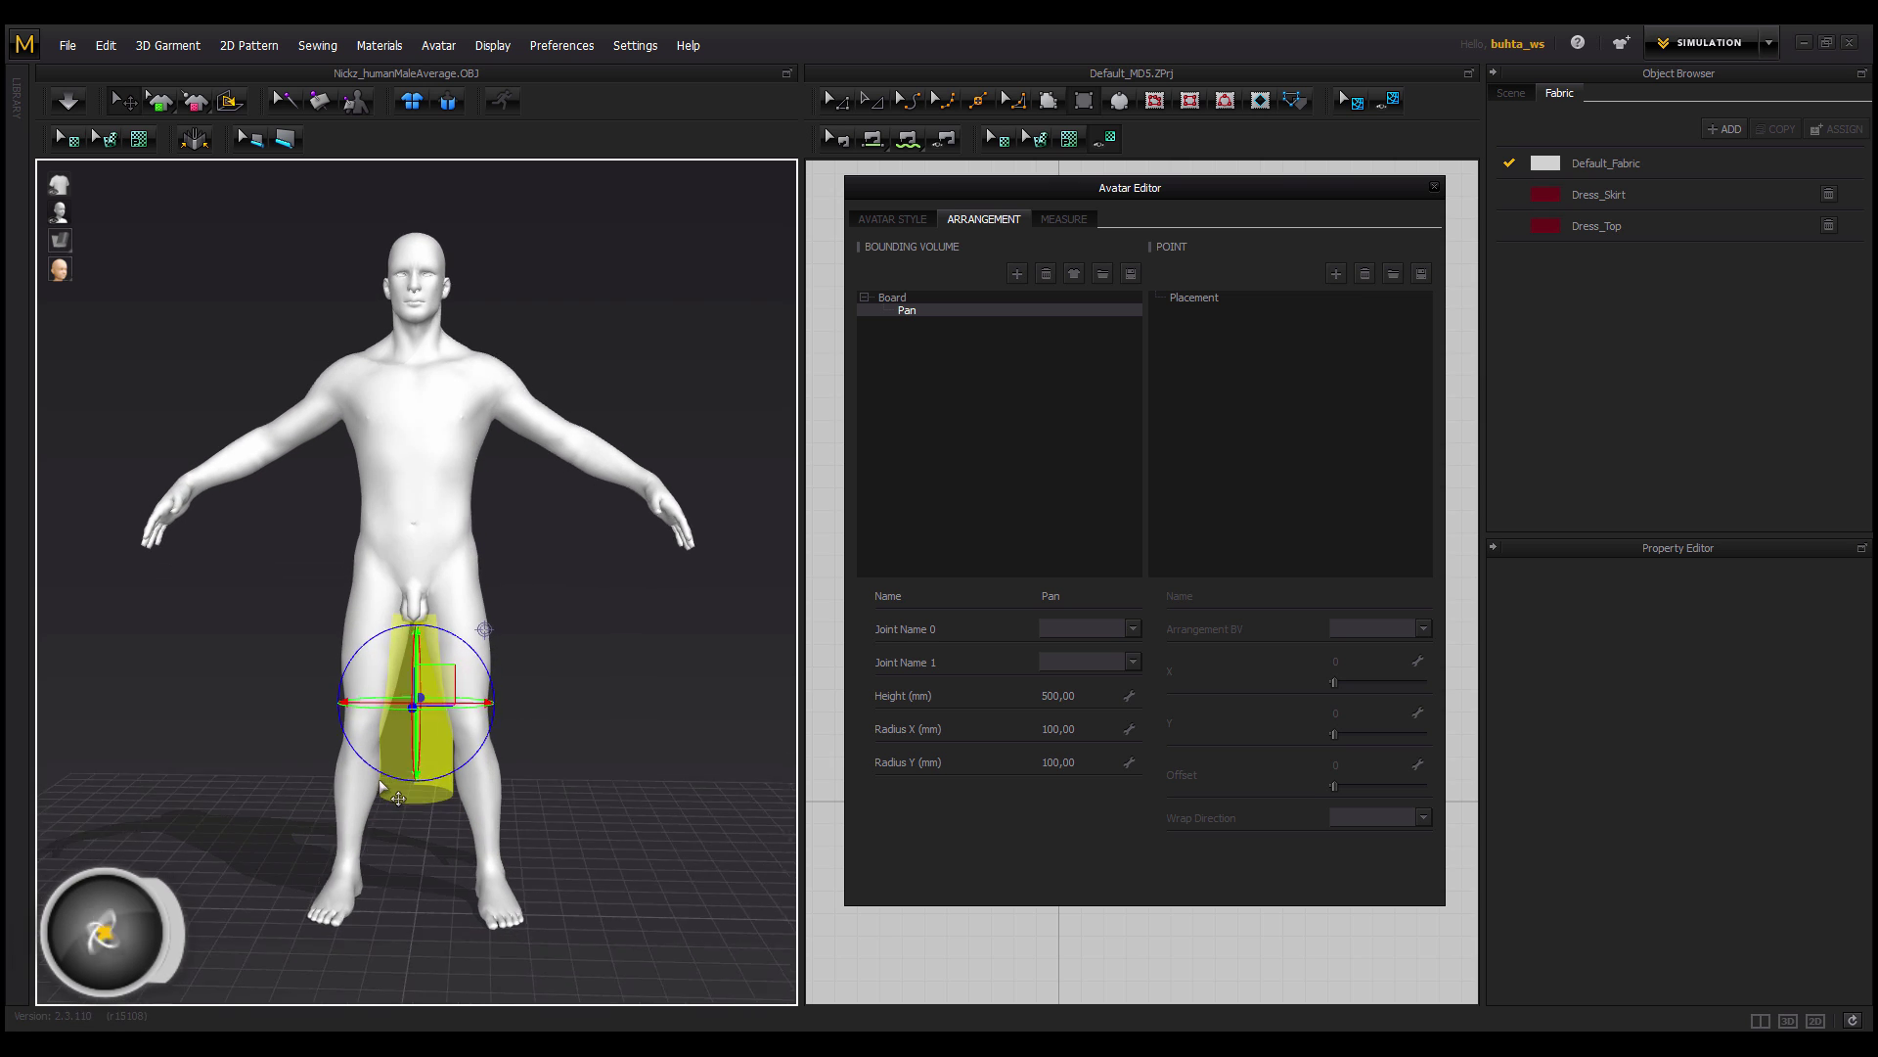
Move the bounding volume up to the avatar's left arm and tilt it to follow the arm's slope.
drag(382, 788, 637, 502)
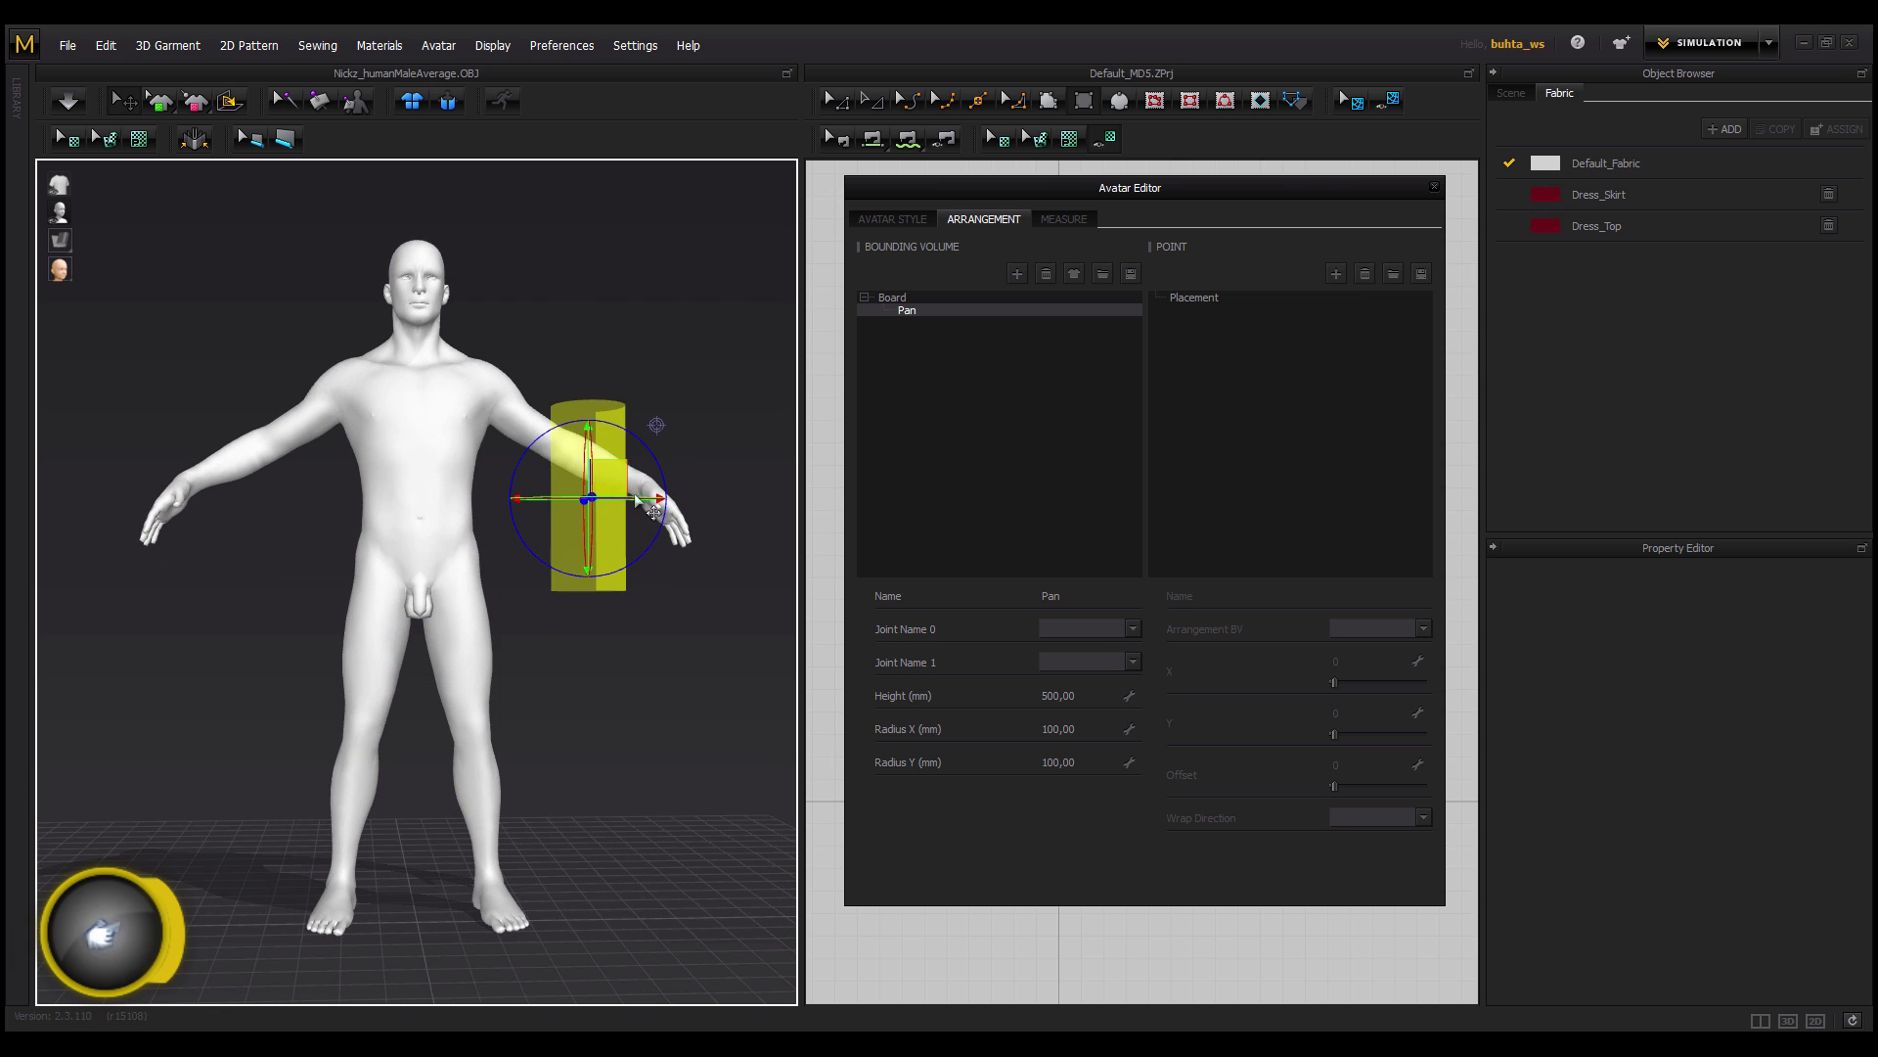
right_drag(634, 499, 613, 505)
drag(611, 478, 568, 355)
Shift the tilted bounding volume in depth and height until it encloses the avatar's left arm from shoulder to wrist.
right_drag(587, 389, 476, 431)
scroll(492, 415, up, 4)
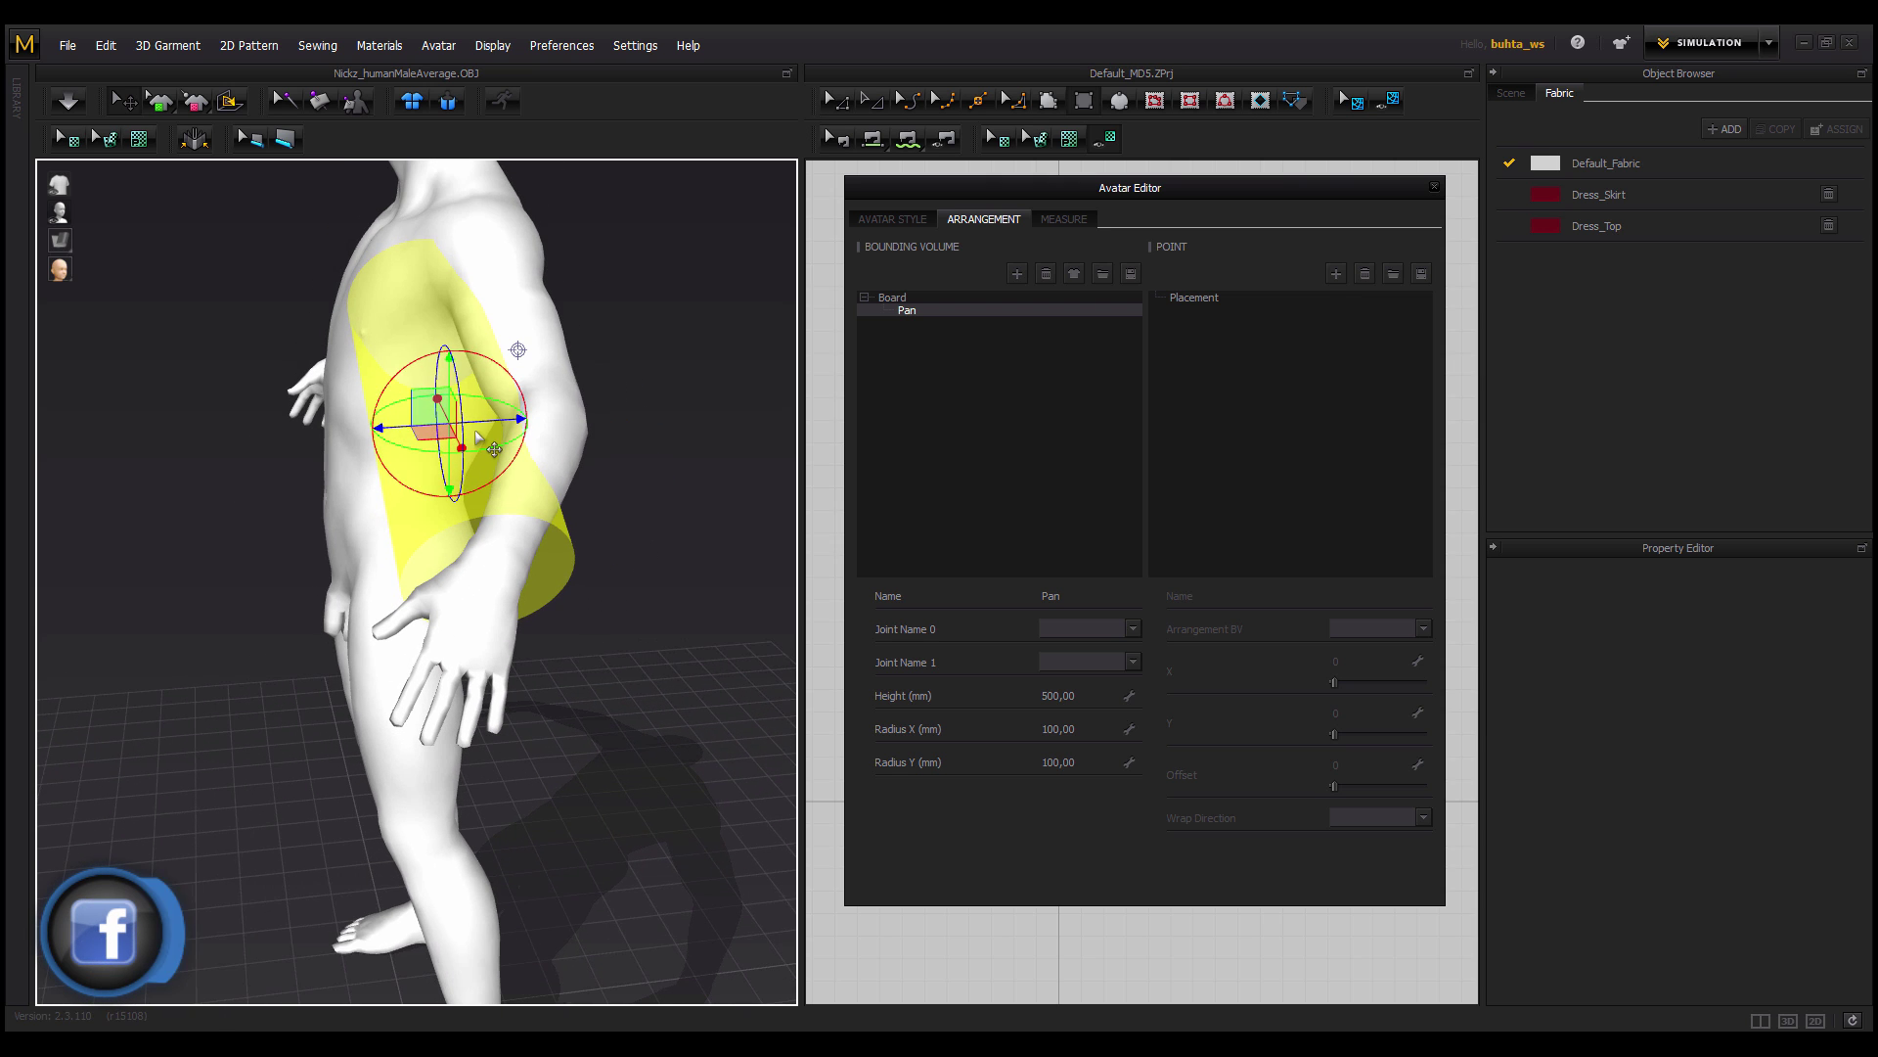
drag(484, 423, 579, 418)
right_drag(579, 419, 688, 378)
middle_drag(689, 379, 665, 431)
drag(664, 384, 679, 341)
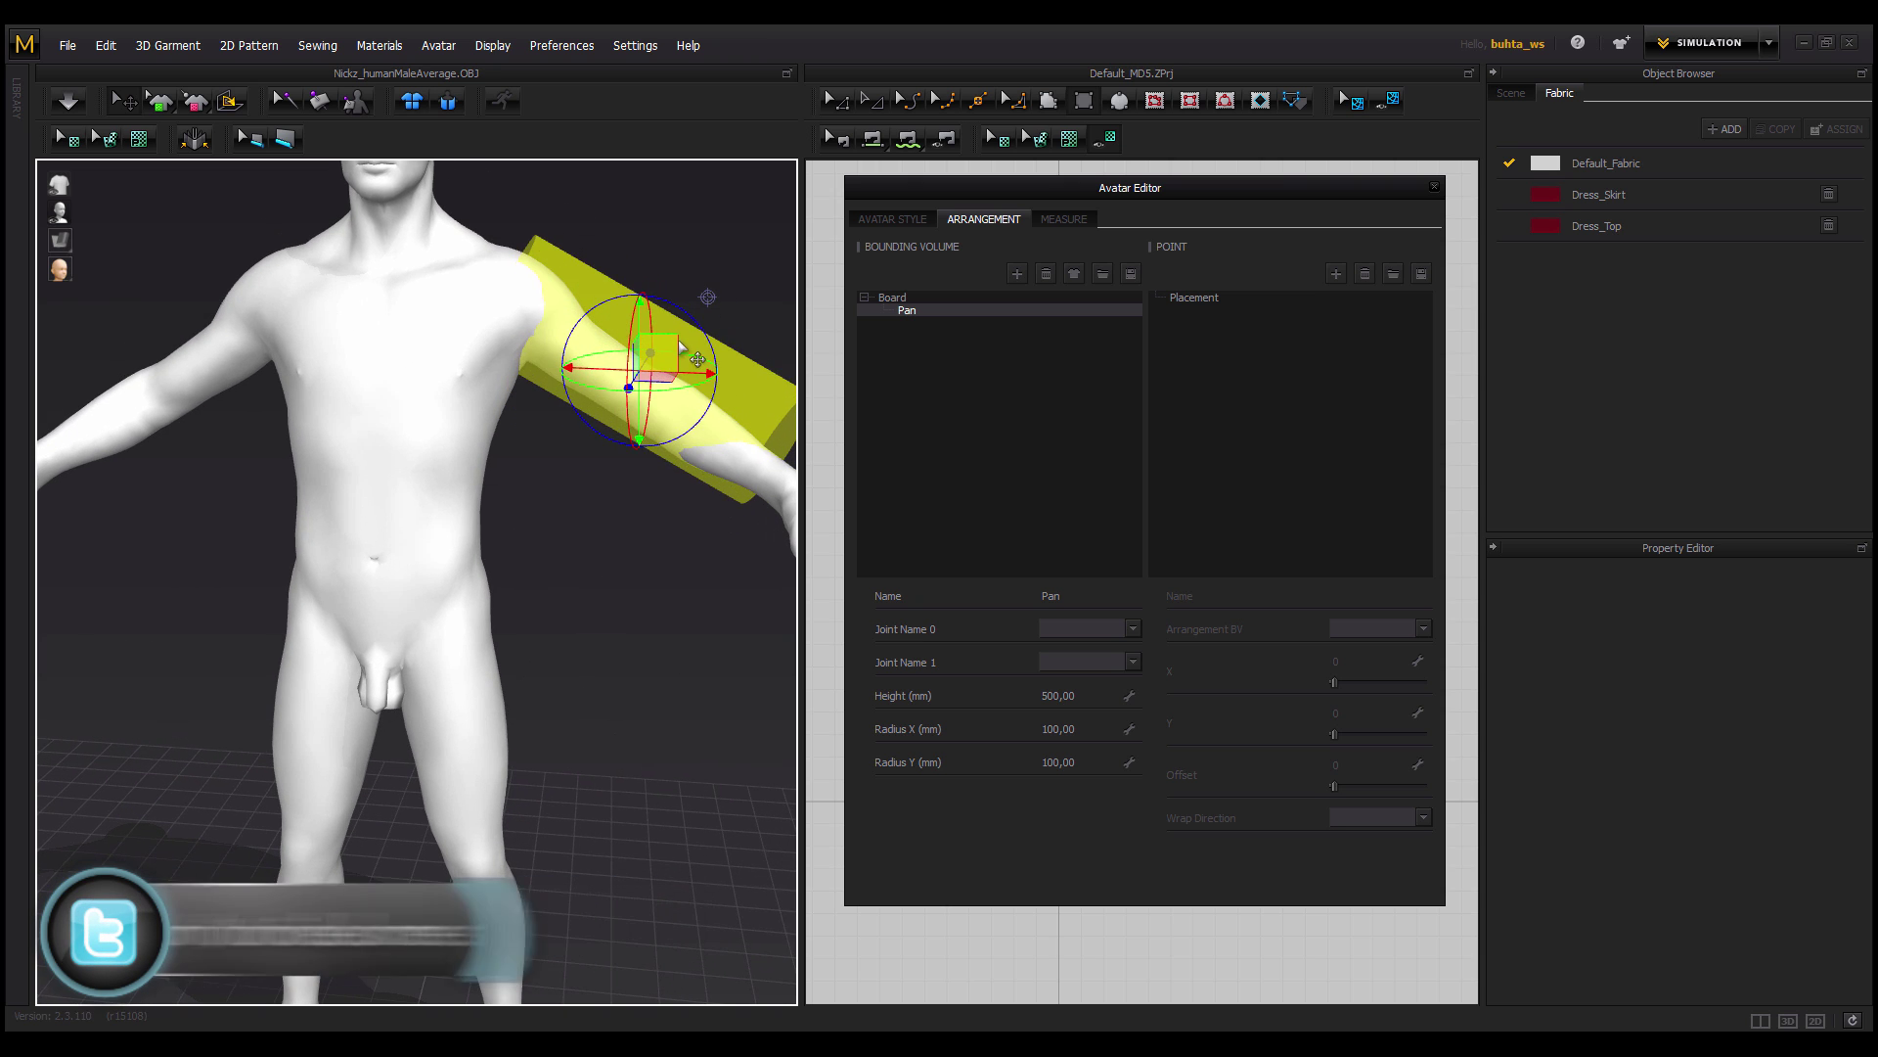
right_drag(697, 359, 542, 441)
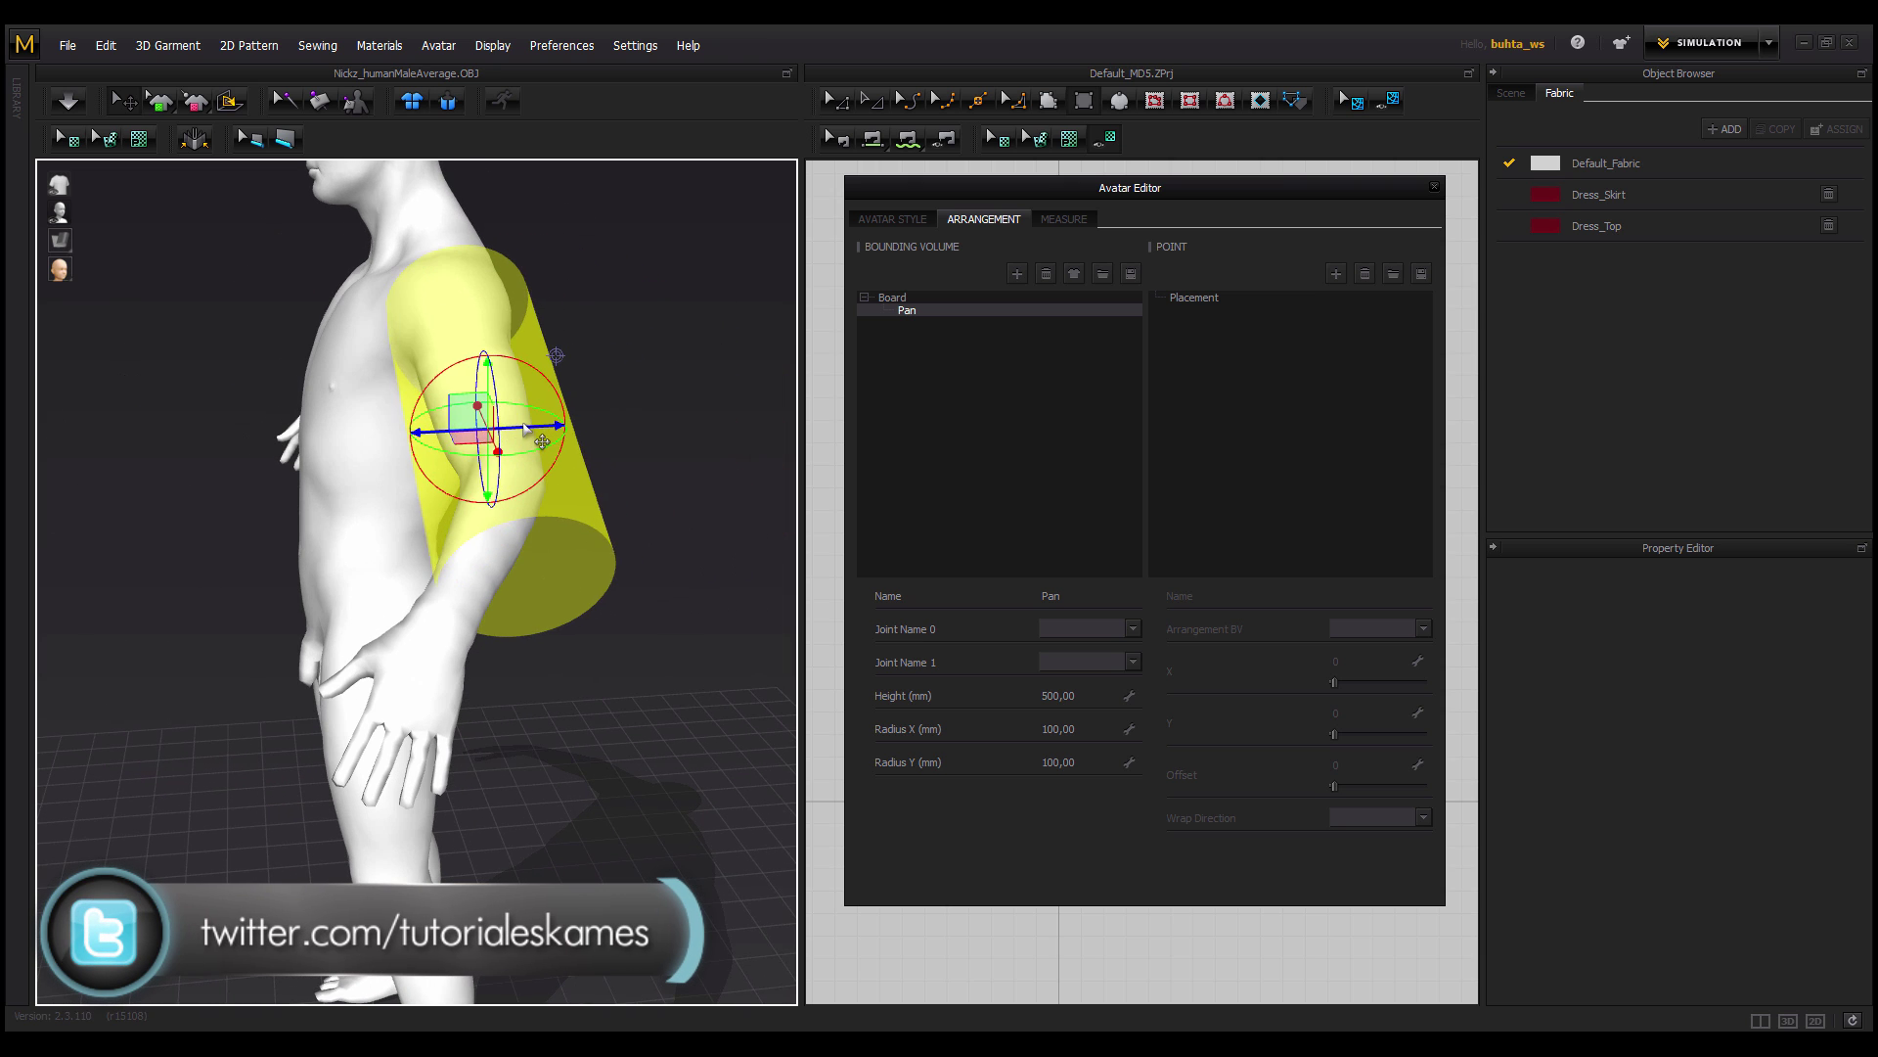
drag(525, 429, 515, 428)
right_drag(514, 428, 572, 537)
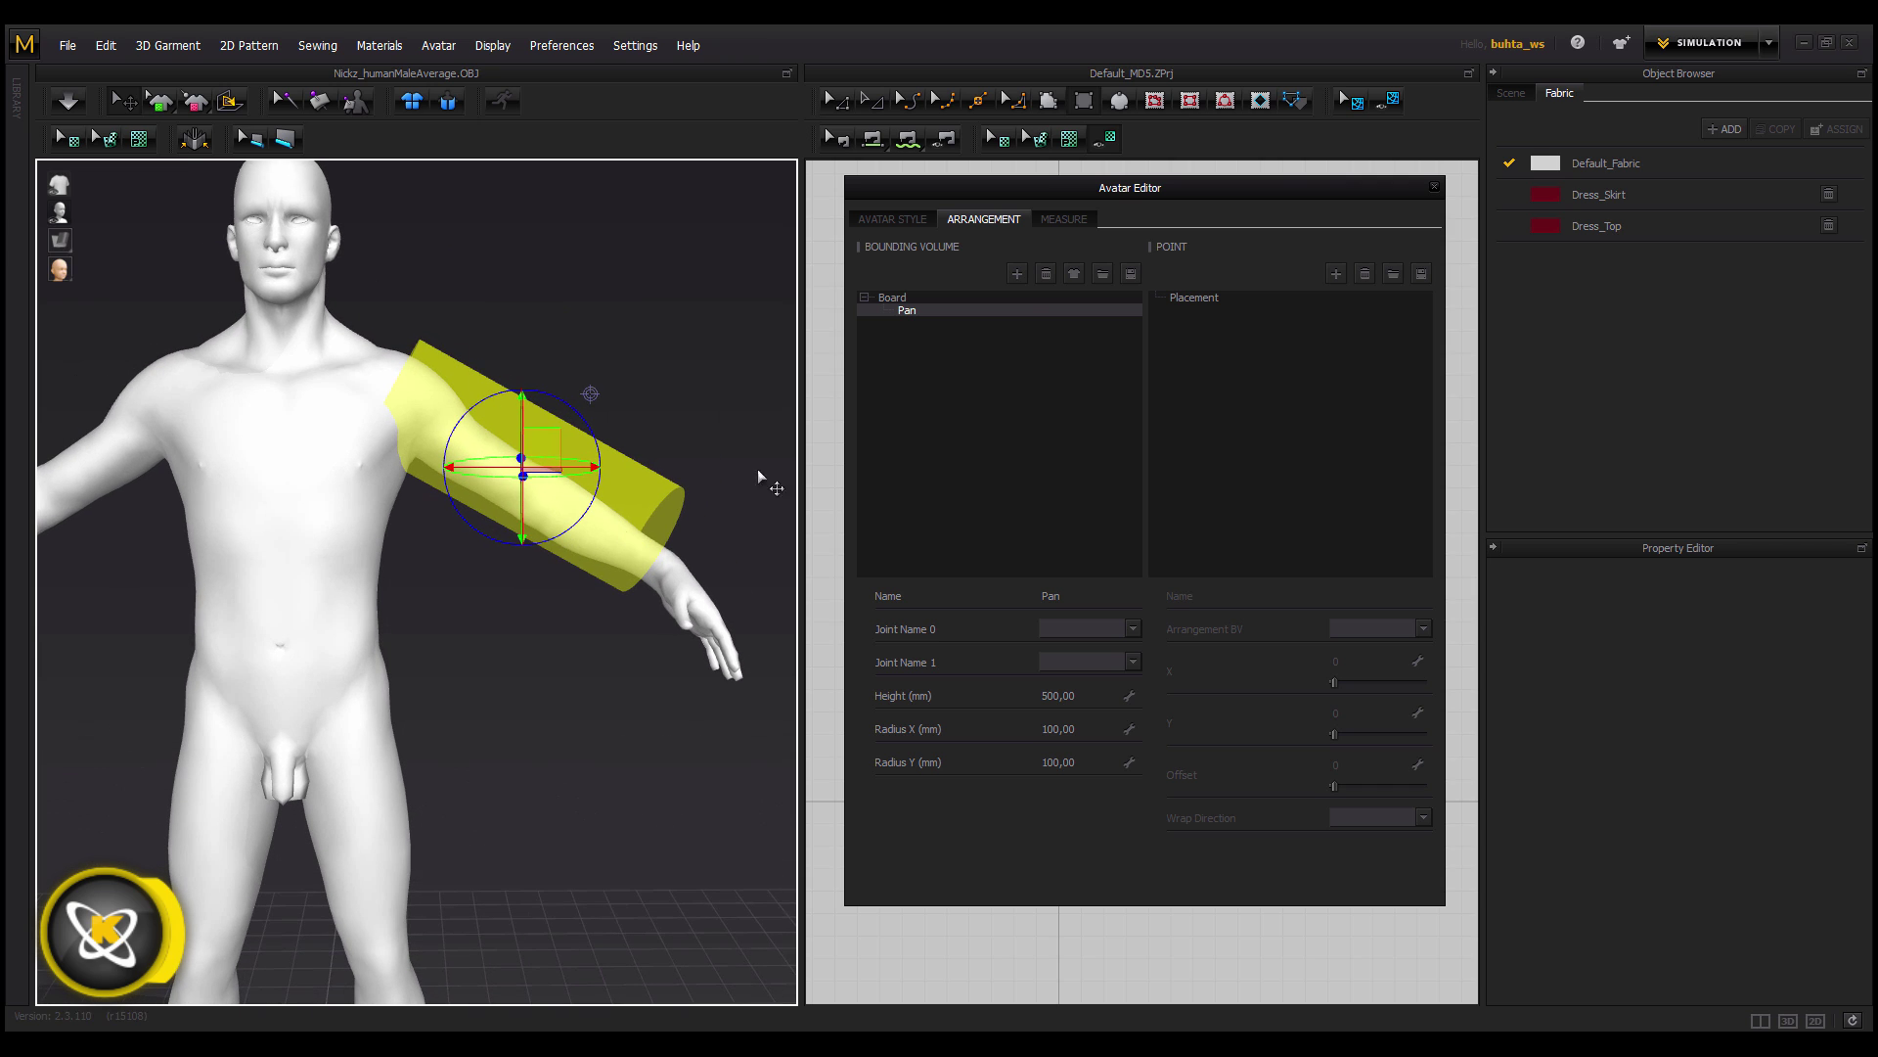
Add an arrangement point and assign it to the Pan bounding volume on the left arm.
click(1336, 274)
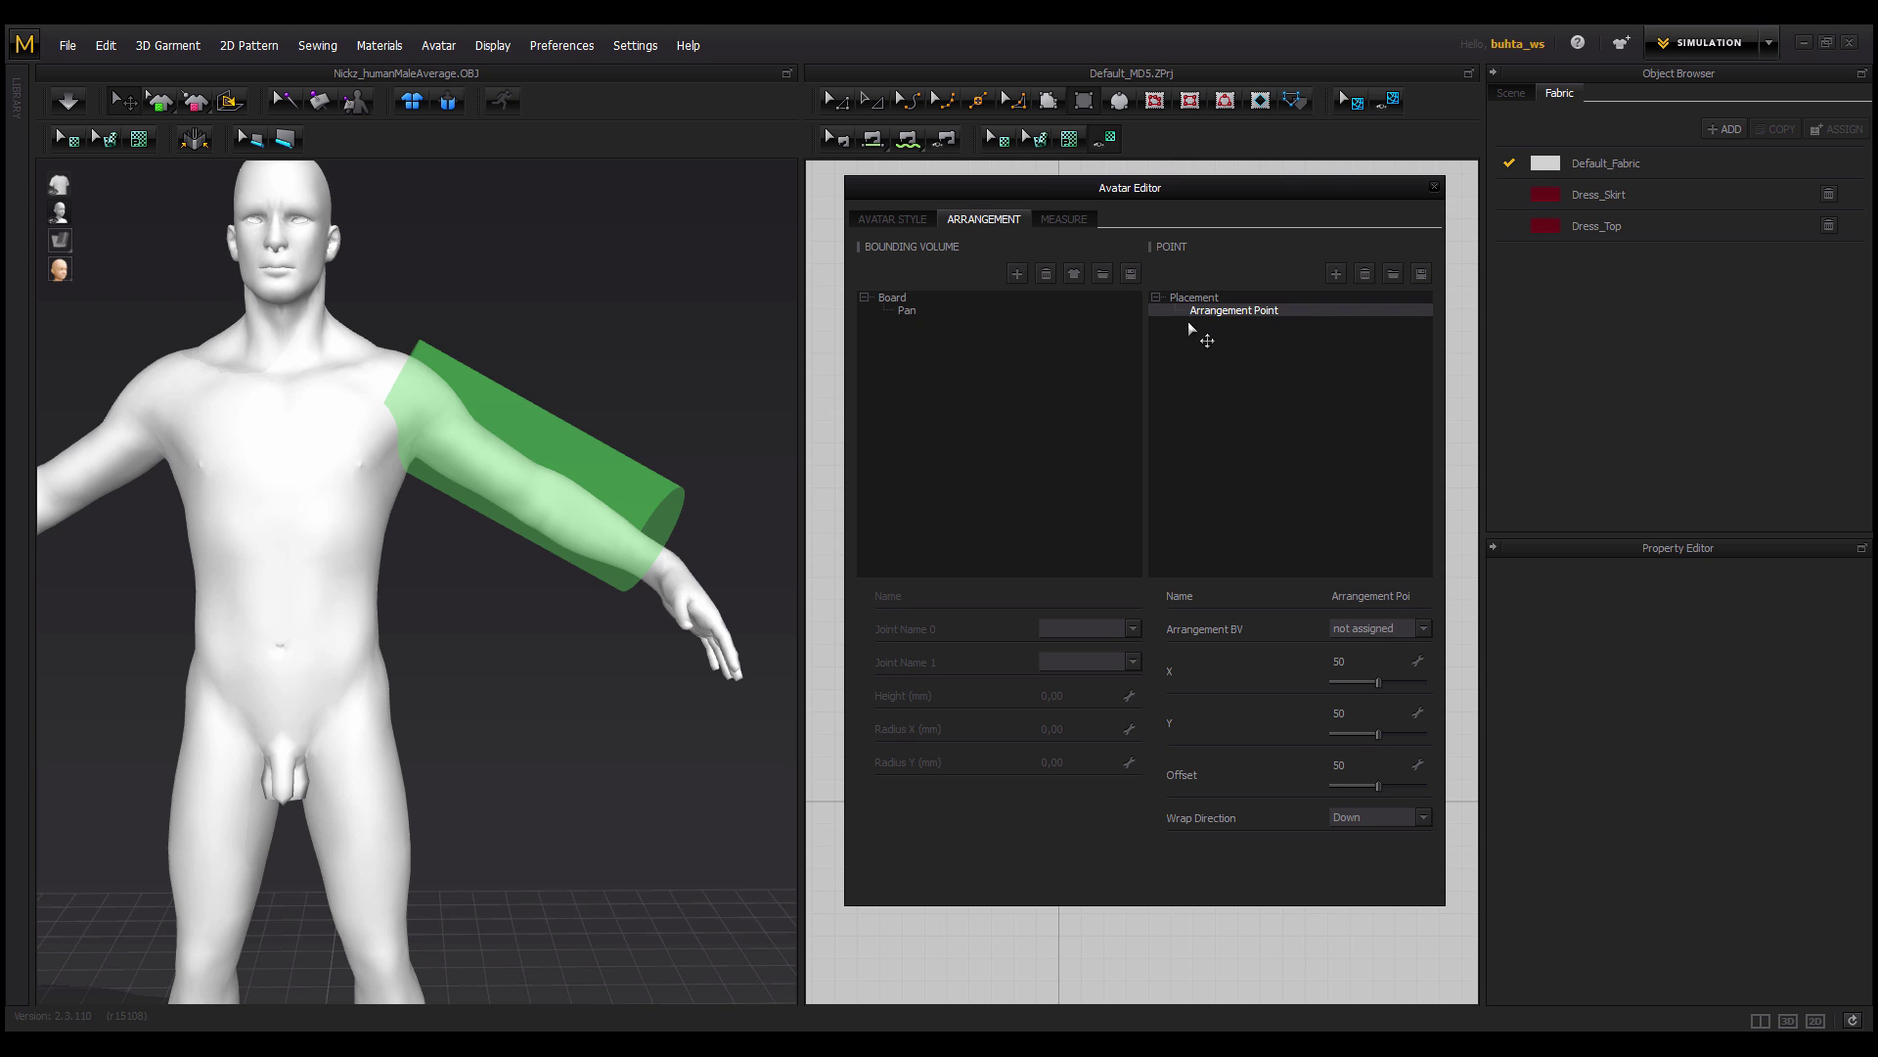
click(1423, 628)
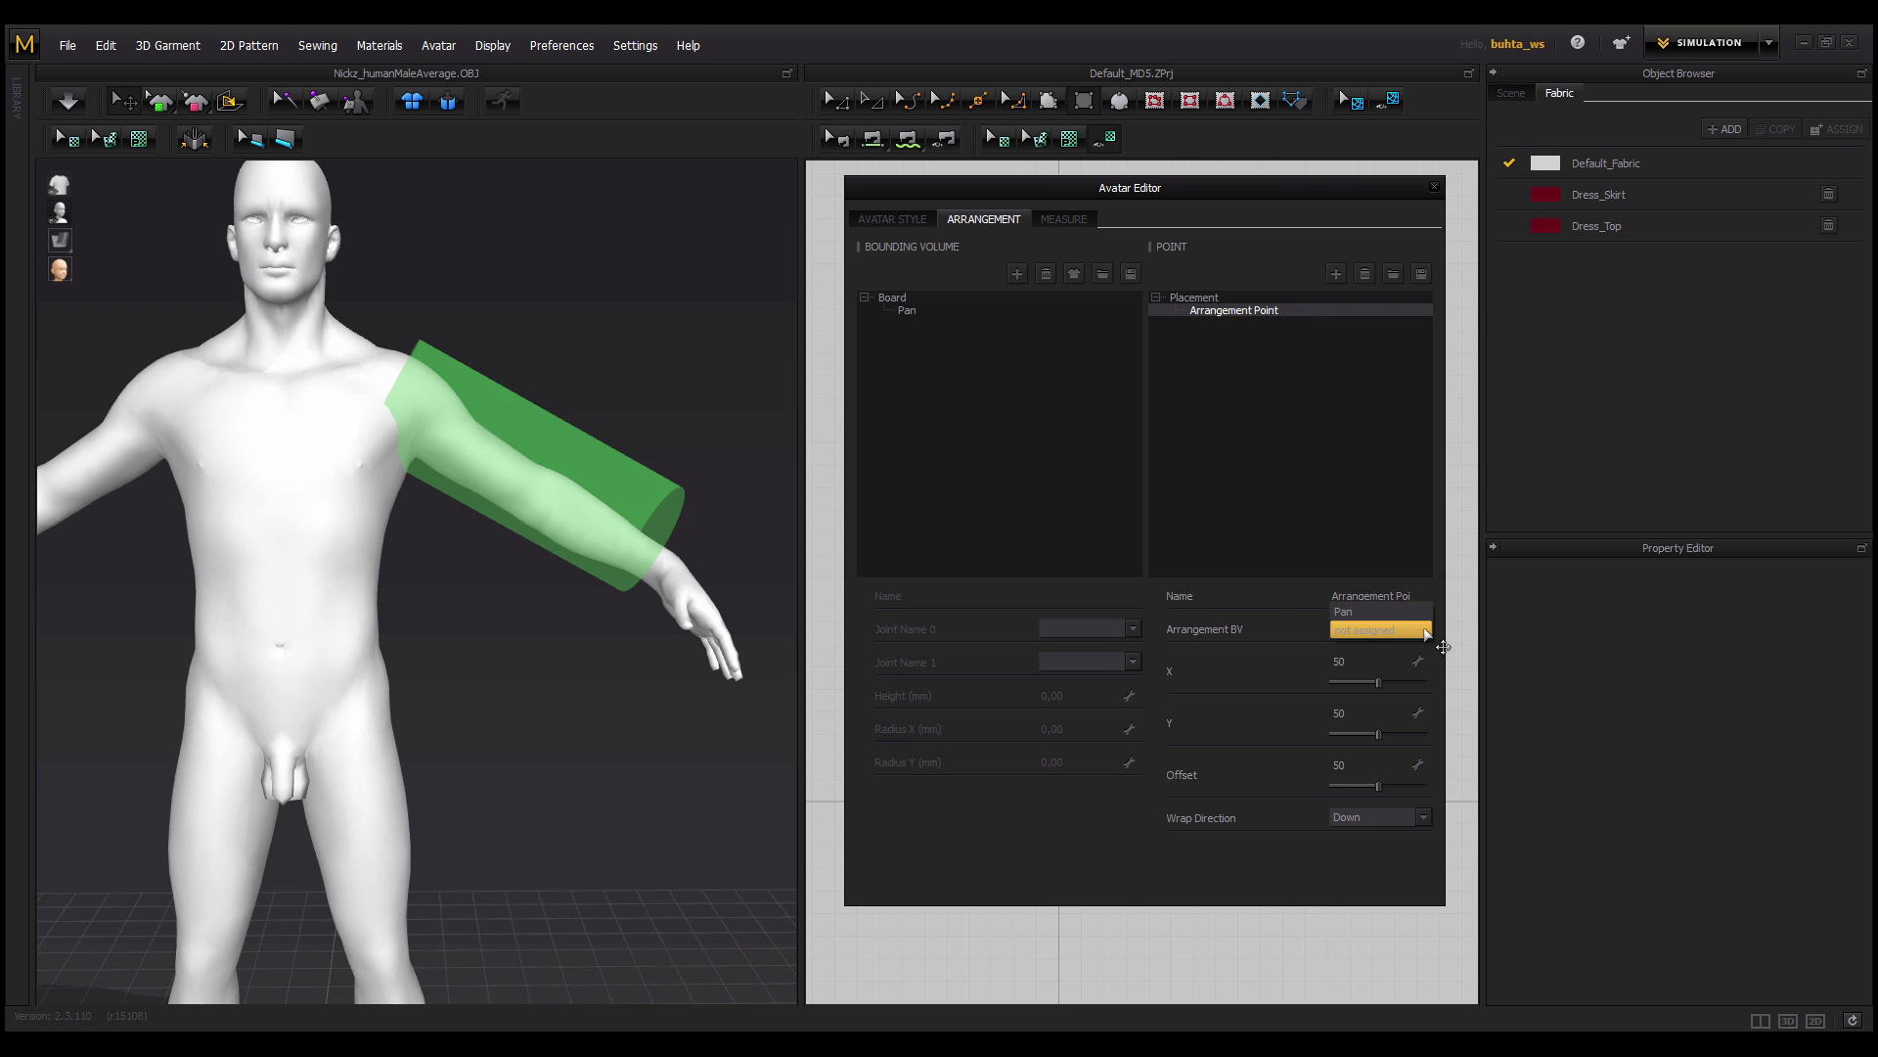
click(1359, 616)
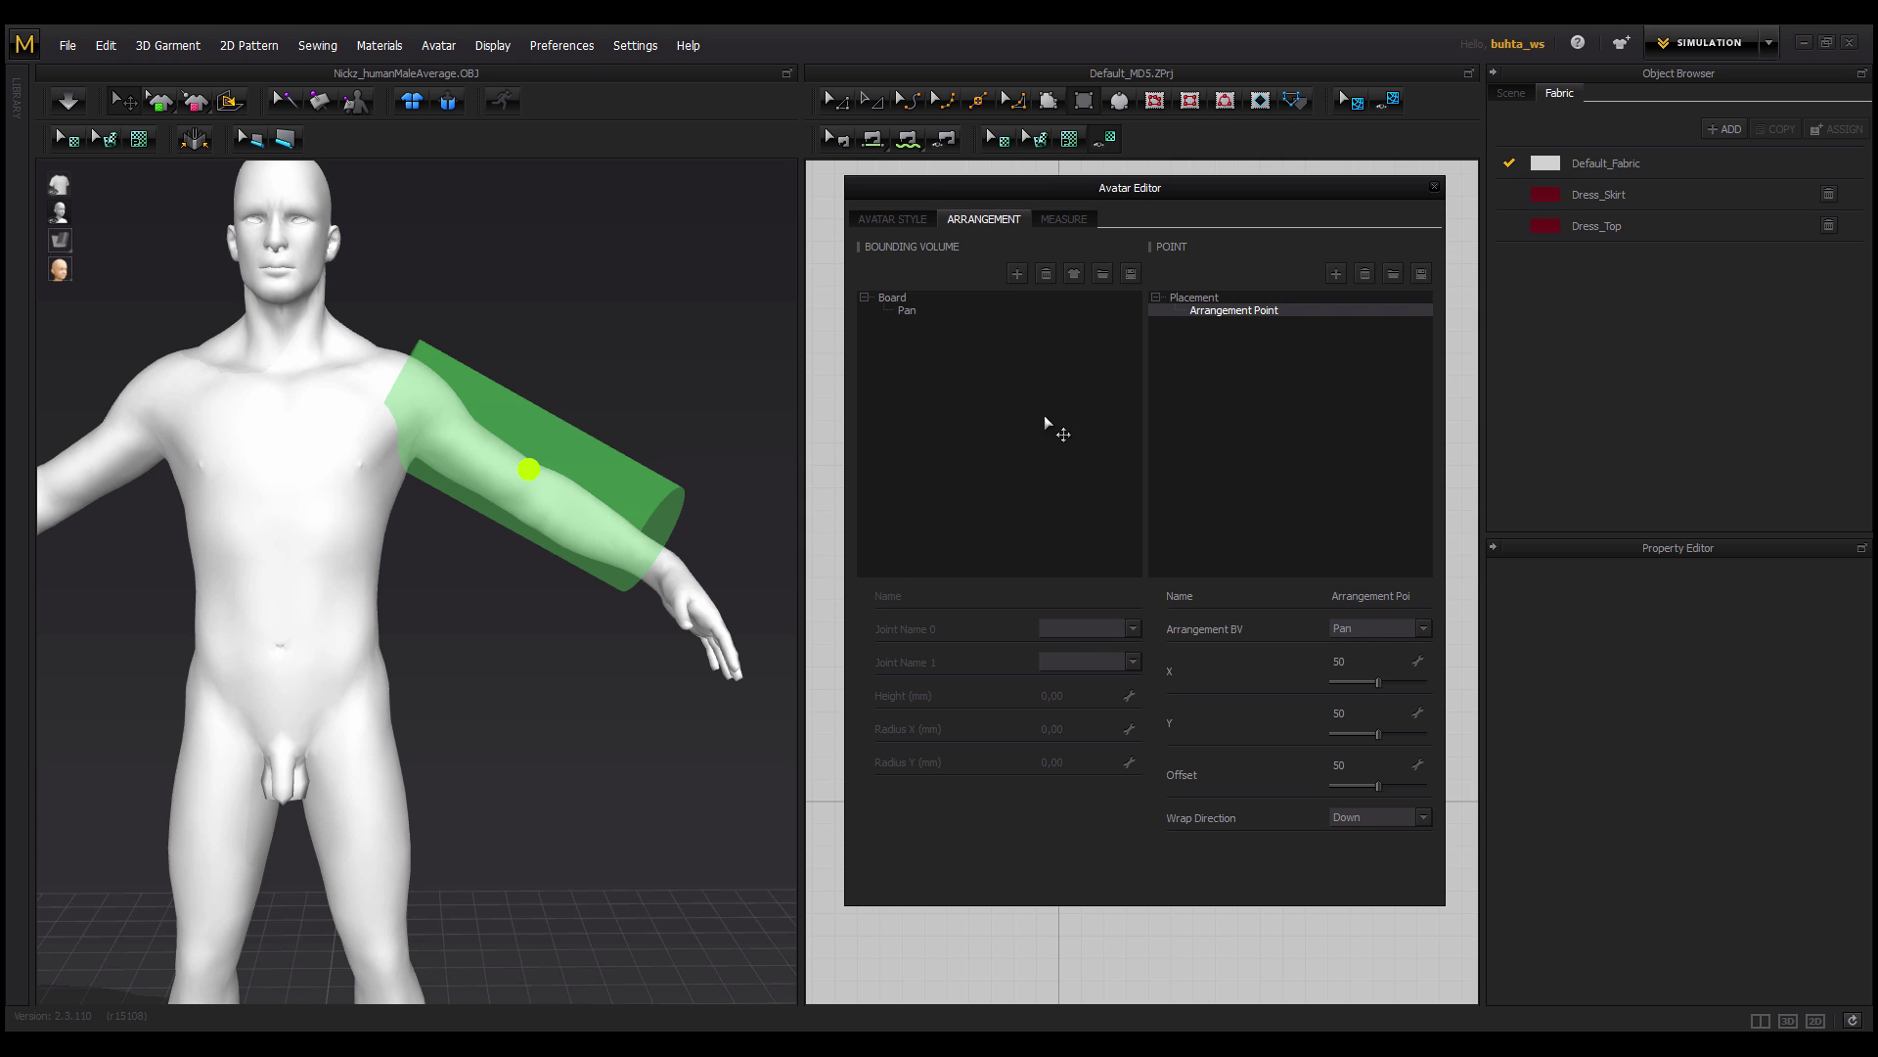
Rename the Pan bounding volume as esd.
click(914, 311)
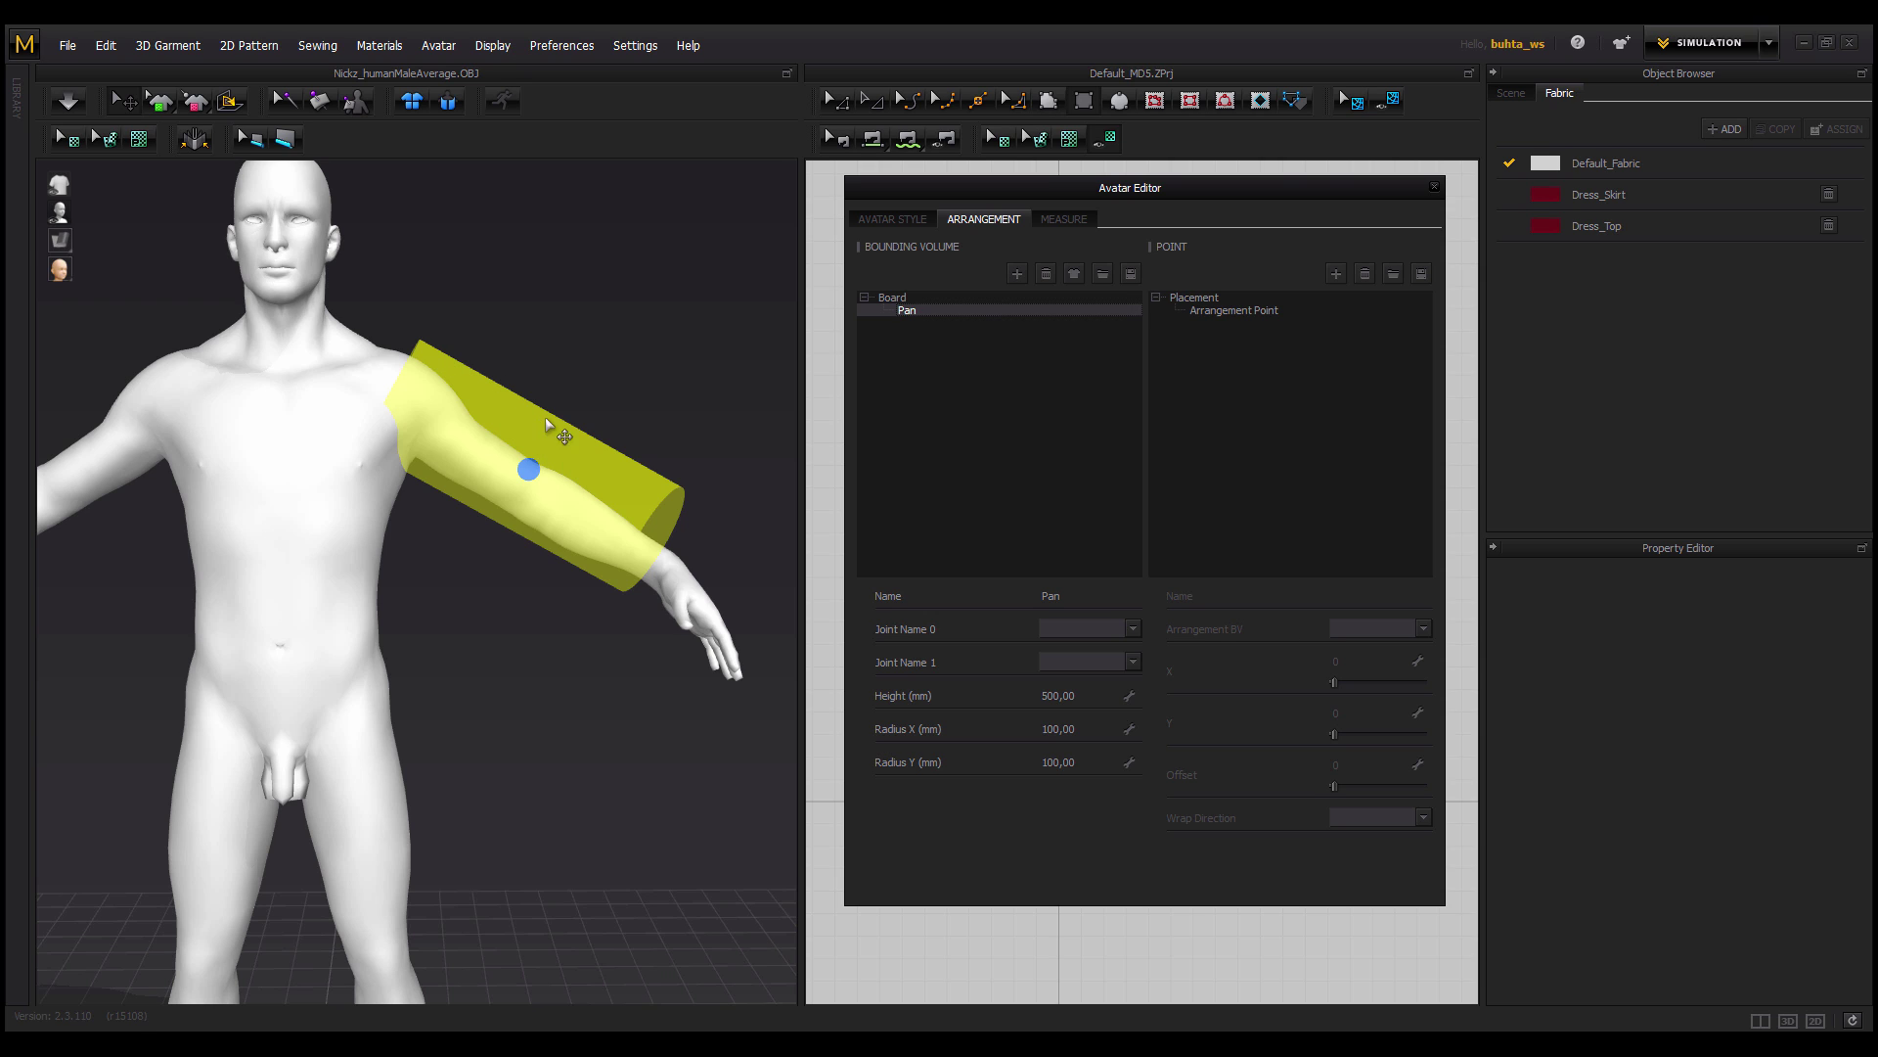
click(935, 390)
click(904, 314)
key(Return)
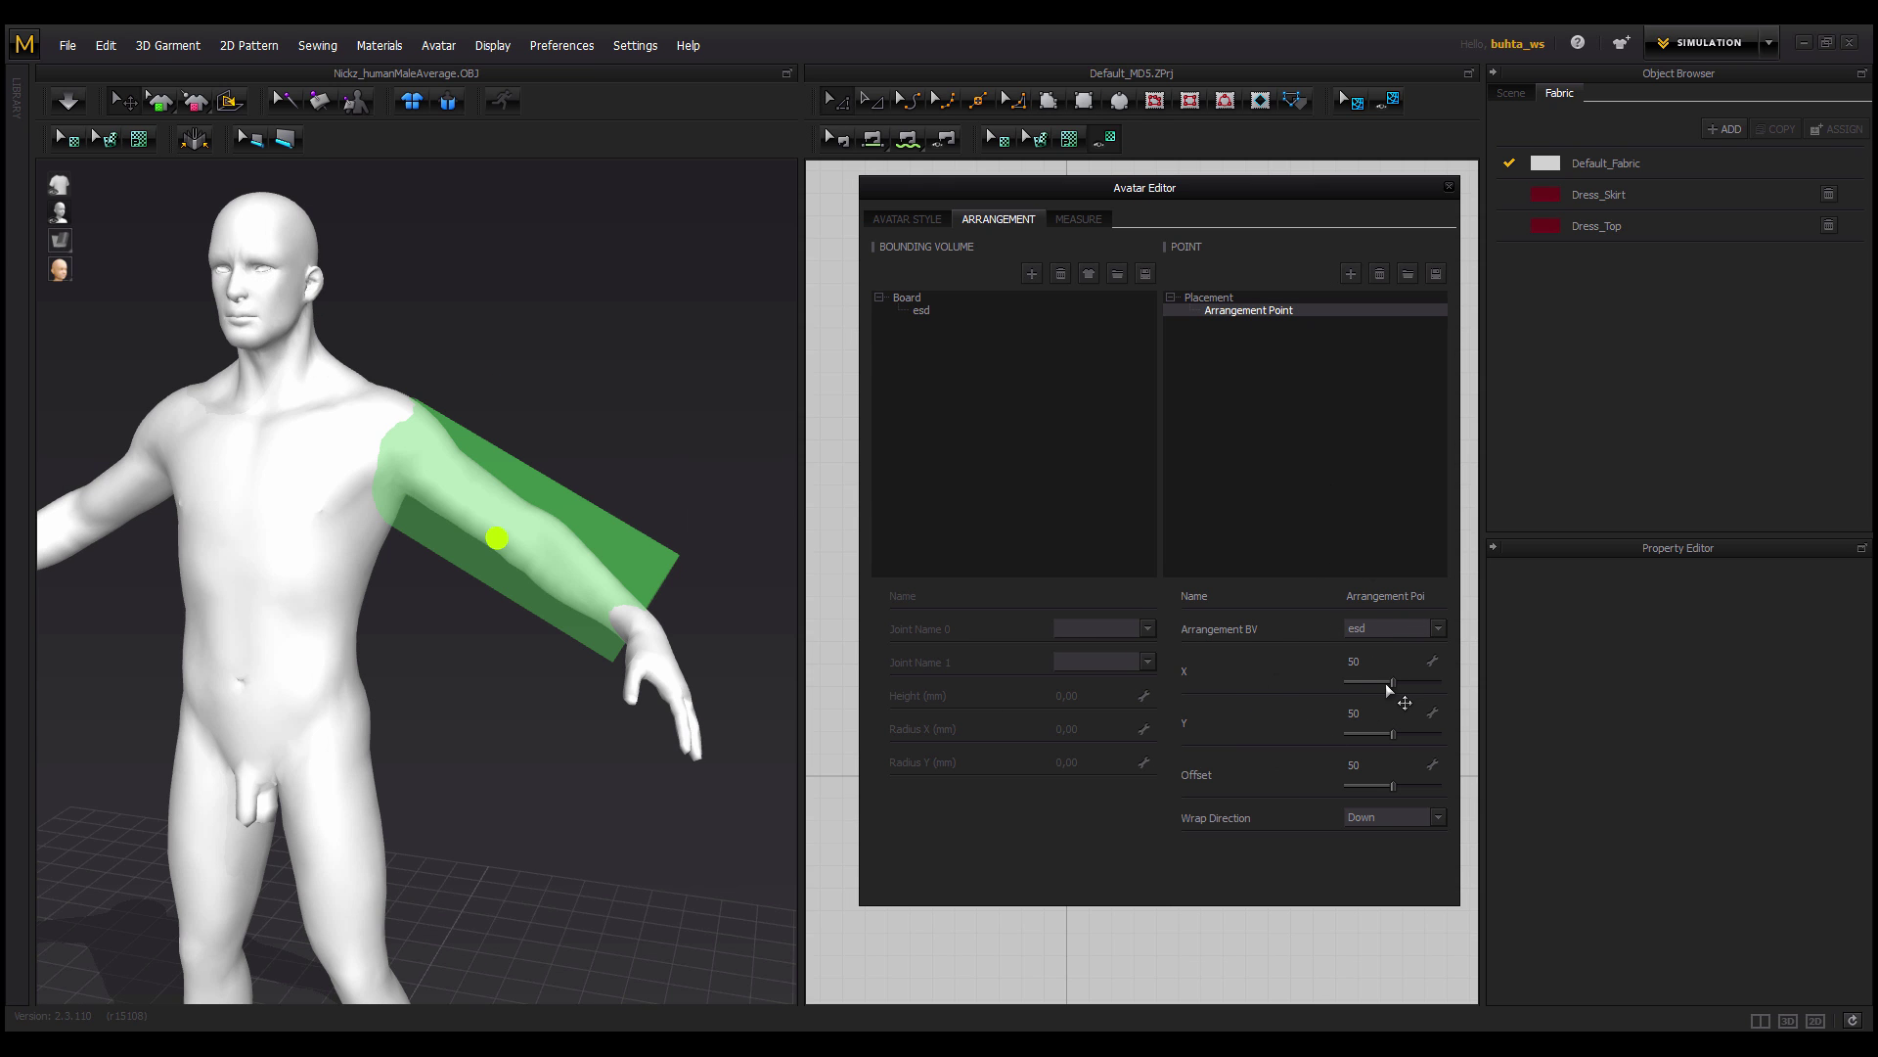
Set the arrangement point's X position to 45 and its Y position to 63 on the arm volume.
drag(1387, 685, 1389, 737)
right_drag(479, 584, 552, 497)
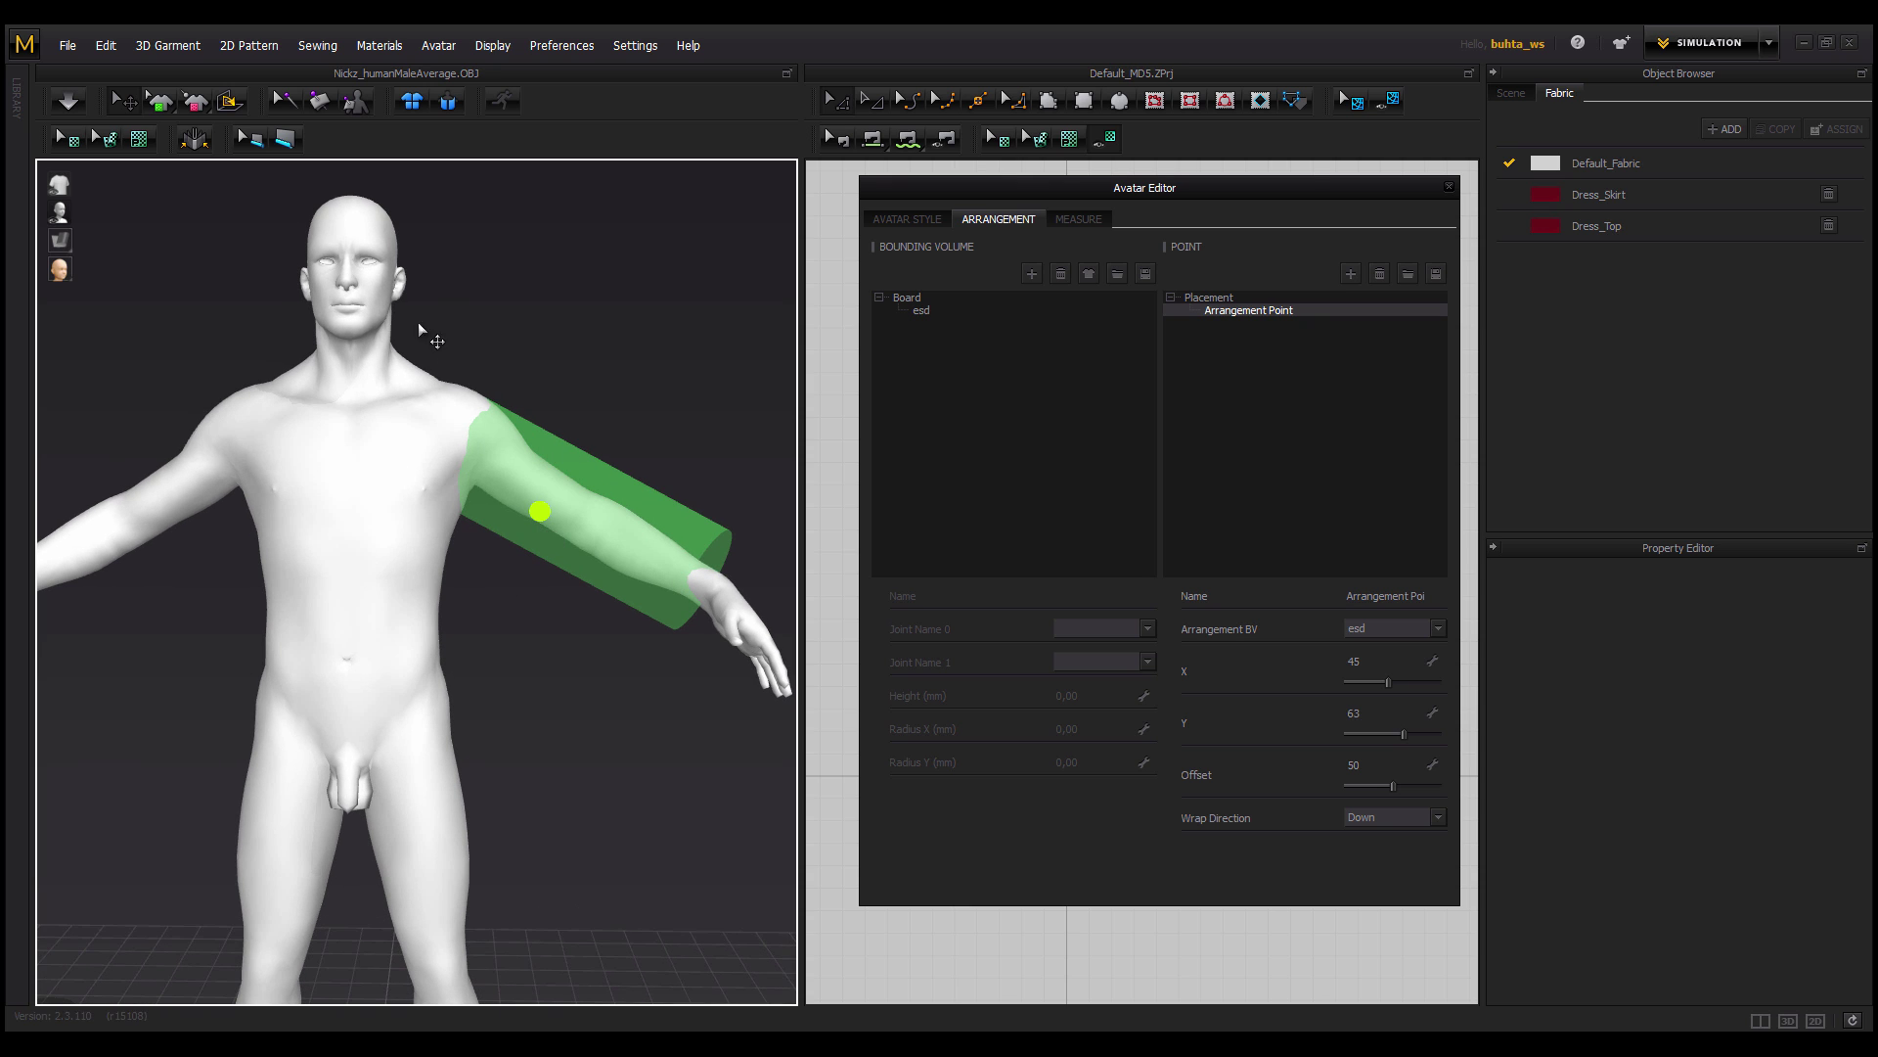
scroll(351, 667, down, 1)
scroll(313, 671, up, 5)
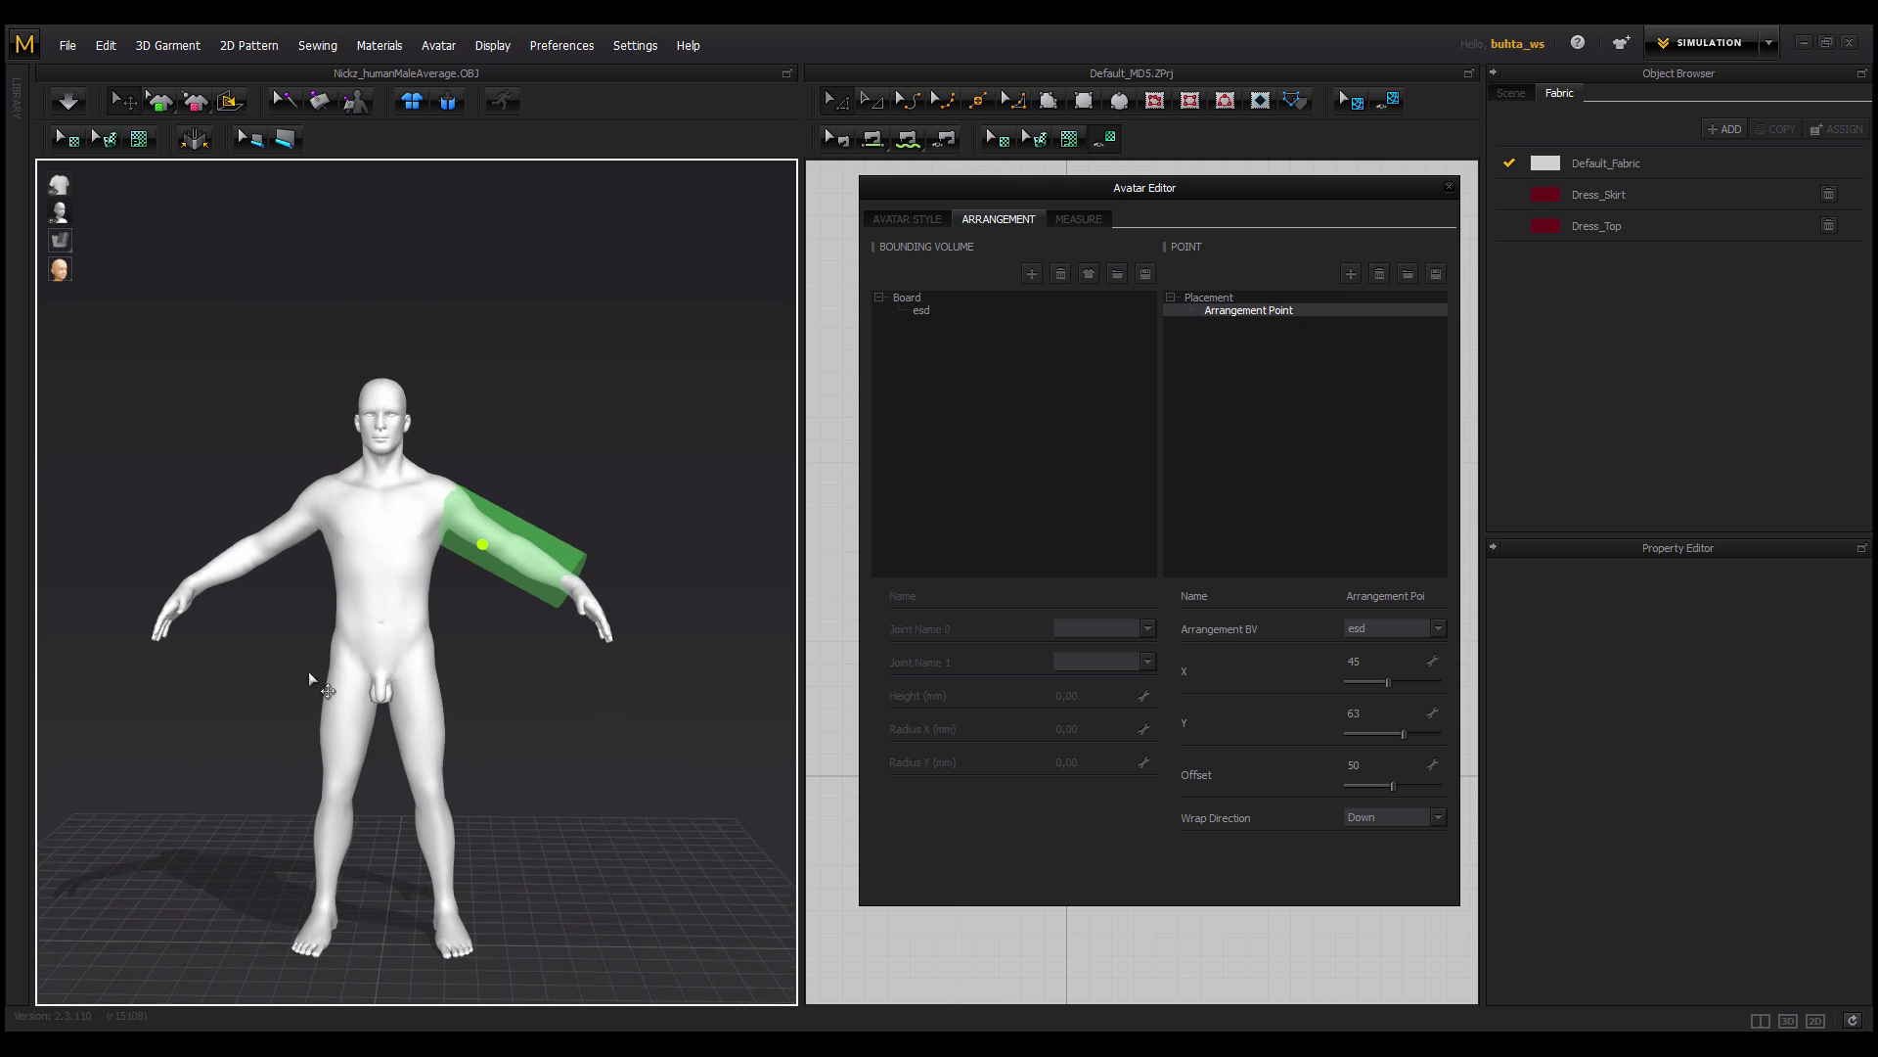
right_drag(308, 671, 394, 622)
scroll(389, 607, up, 2)
middle_drag(389, 597, 390, 552)
scroll(414, 599, down, 5)
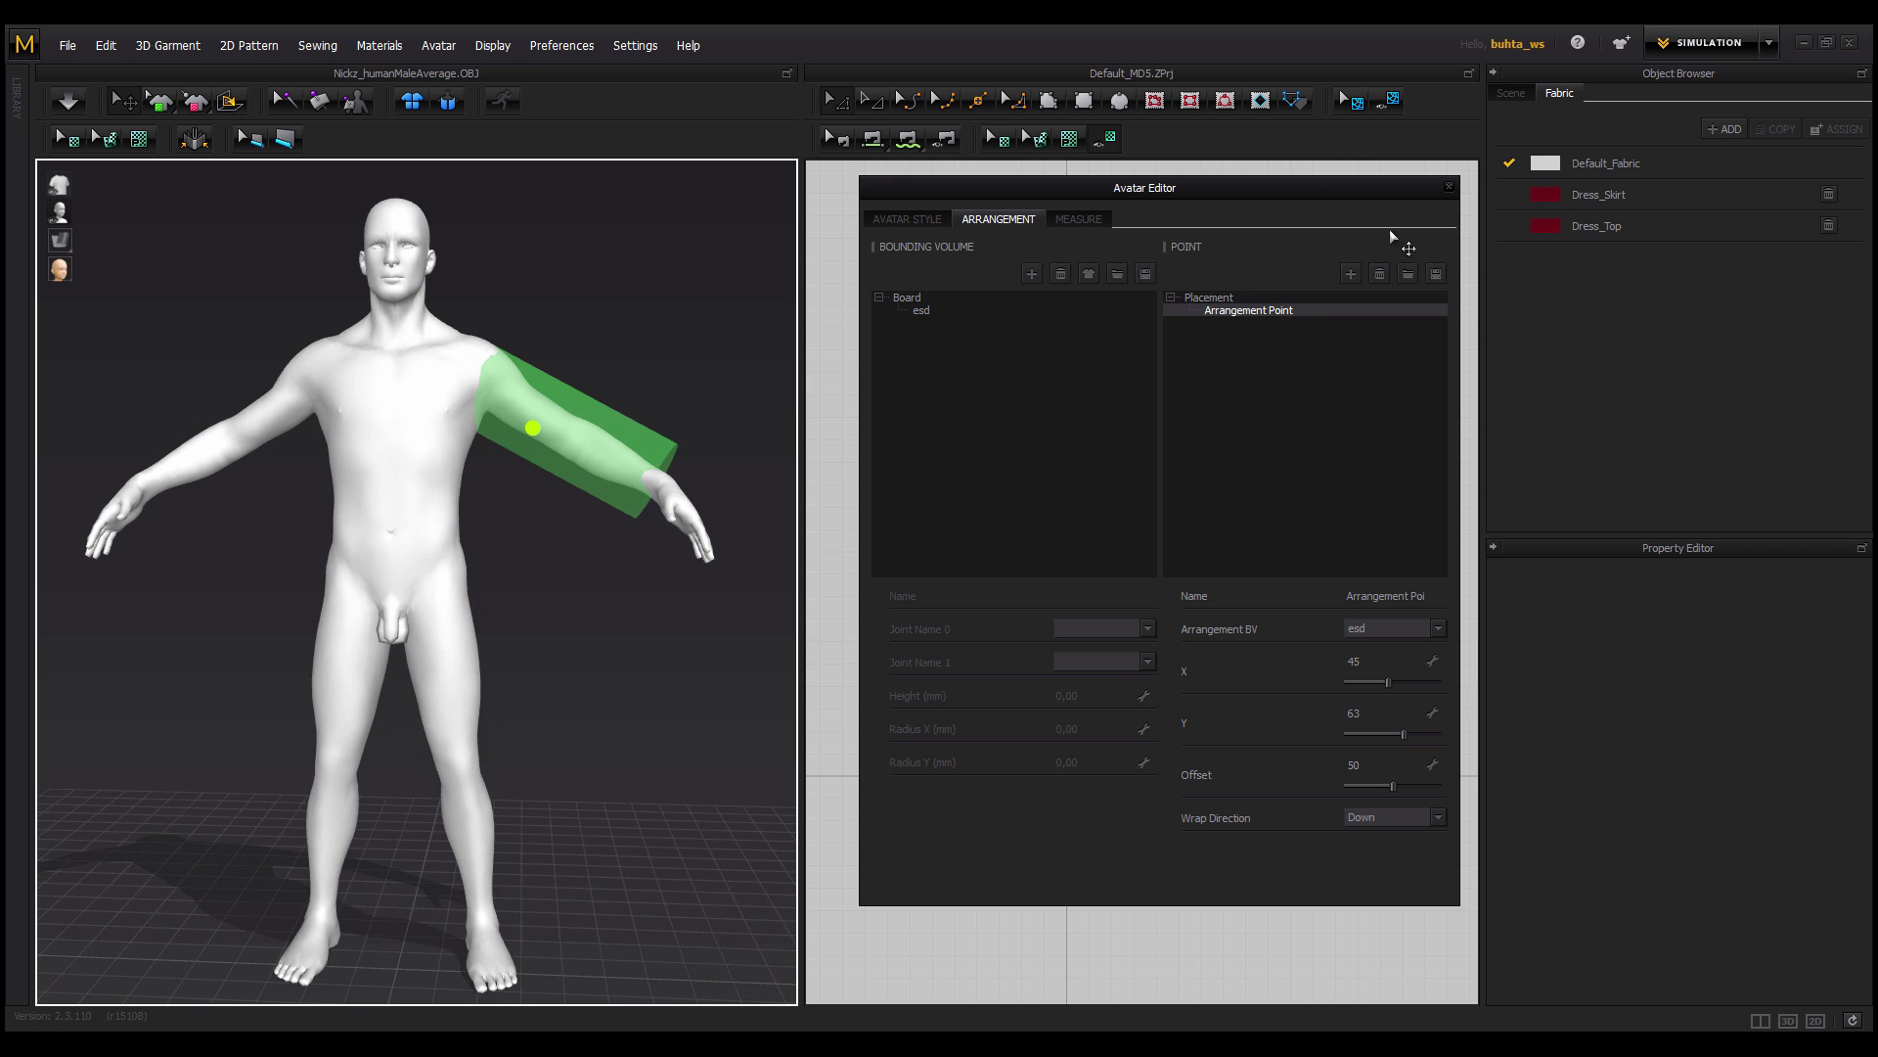
Load the first male preset from the avatar styles and display its bounding volumes and arrangement points.
click(906, 223)
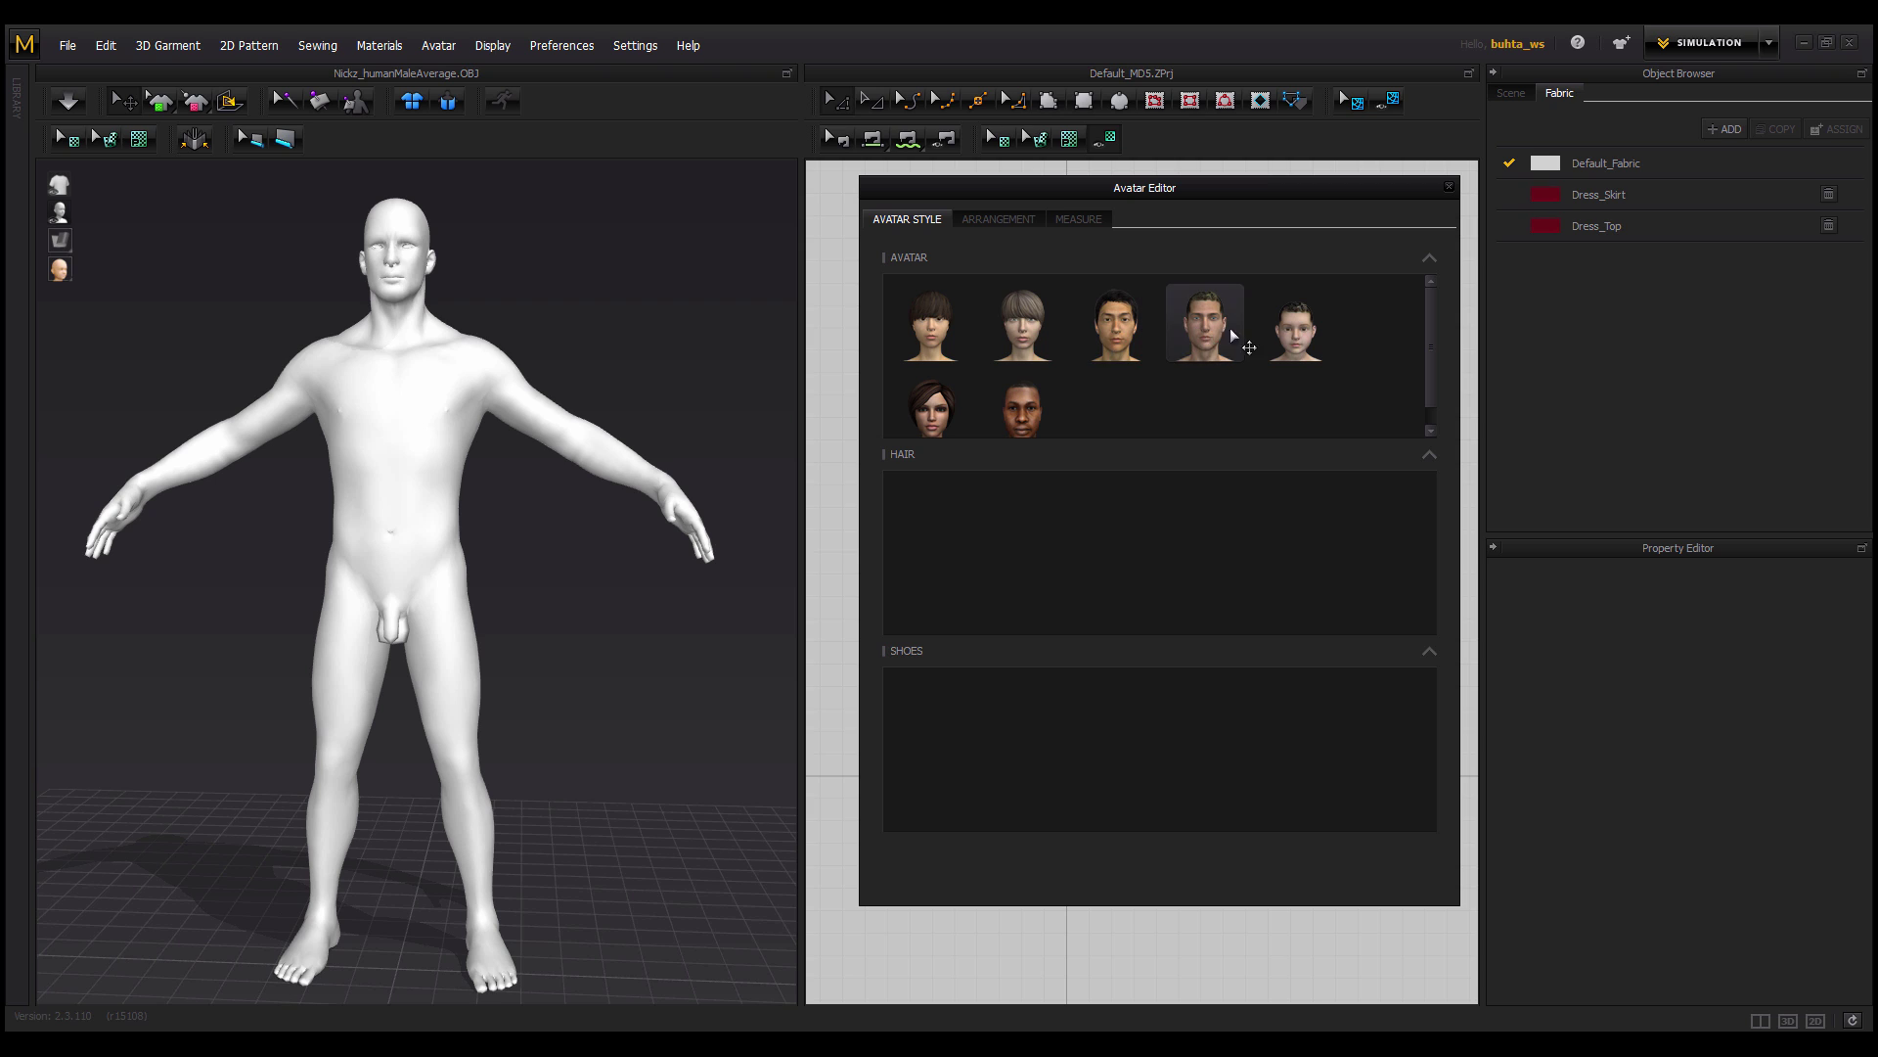
double_click(1115, 329)
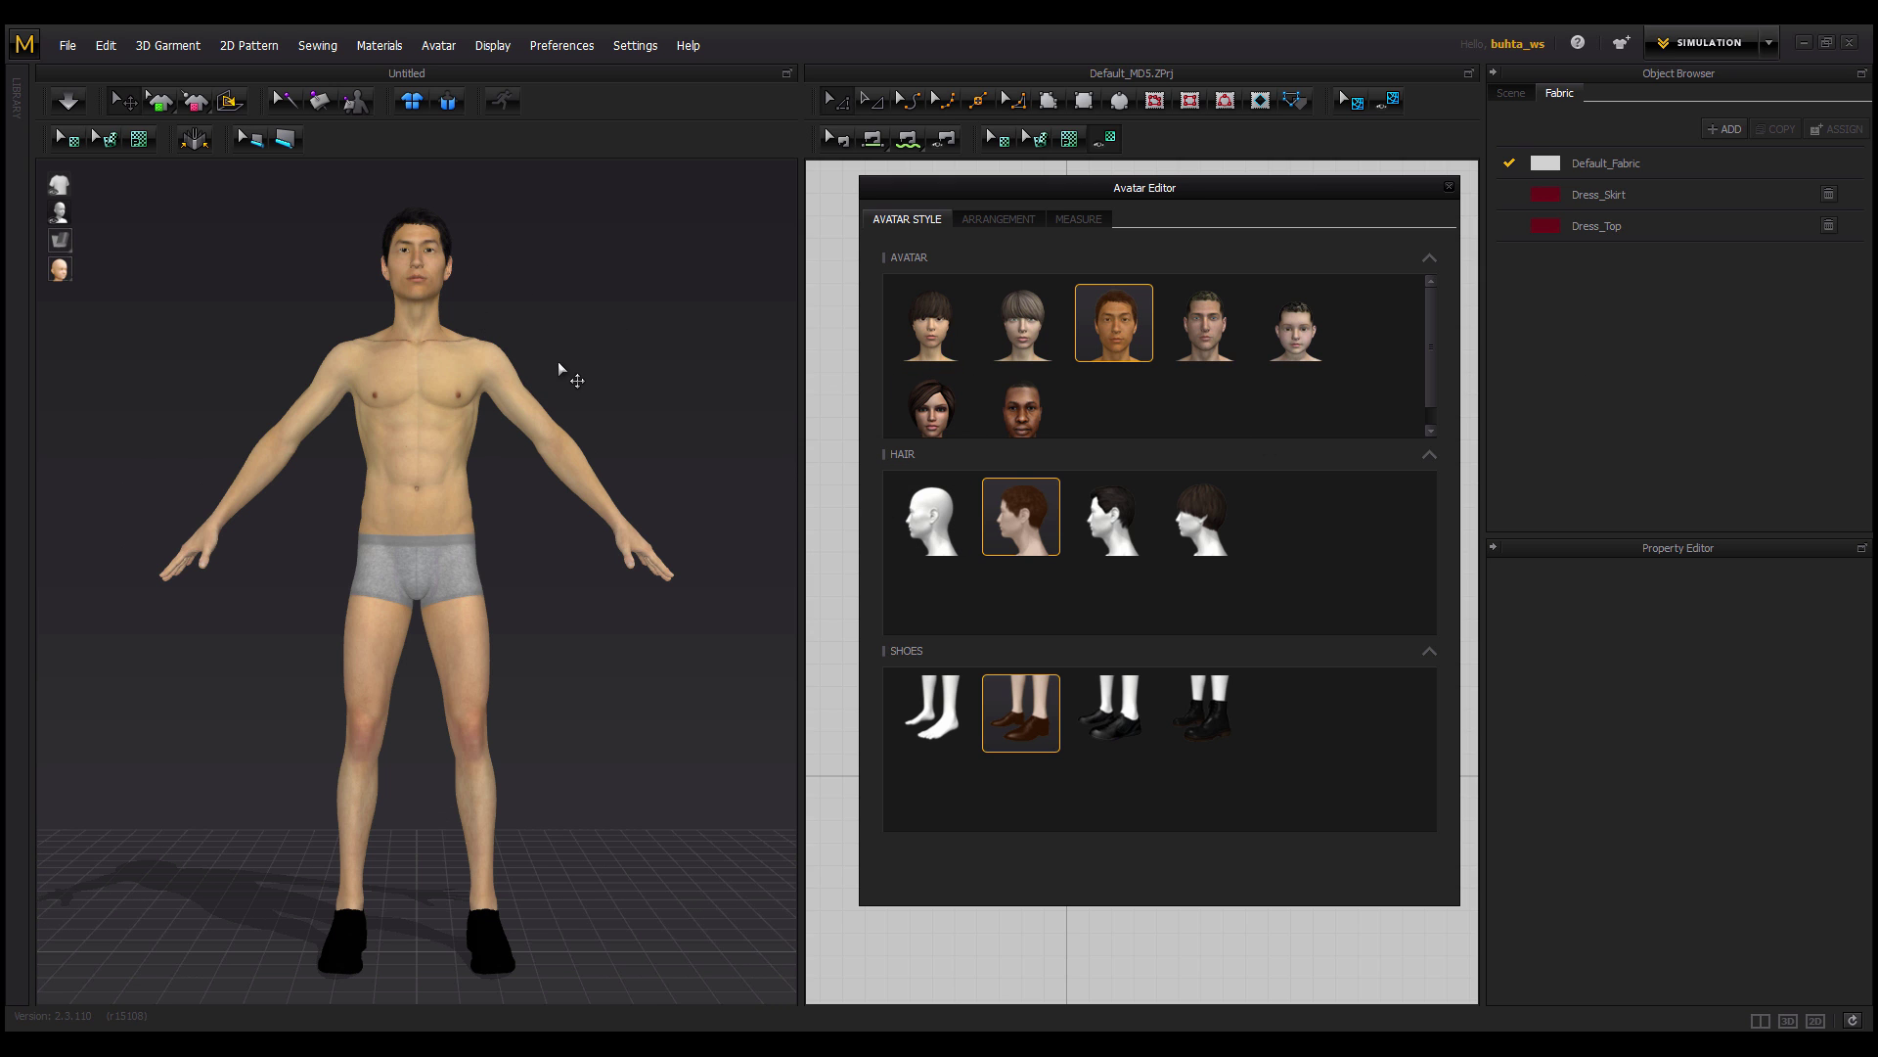
right_drag(559, 364, 476, 363)
mouse_move(70, 221)
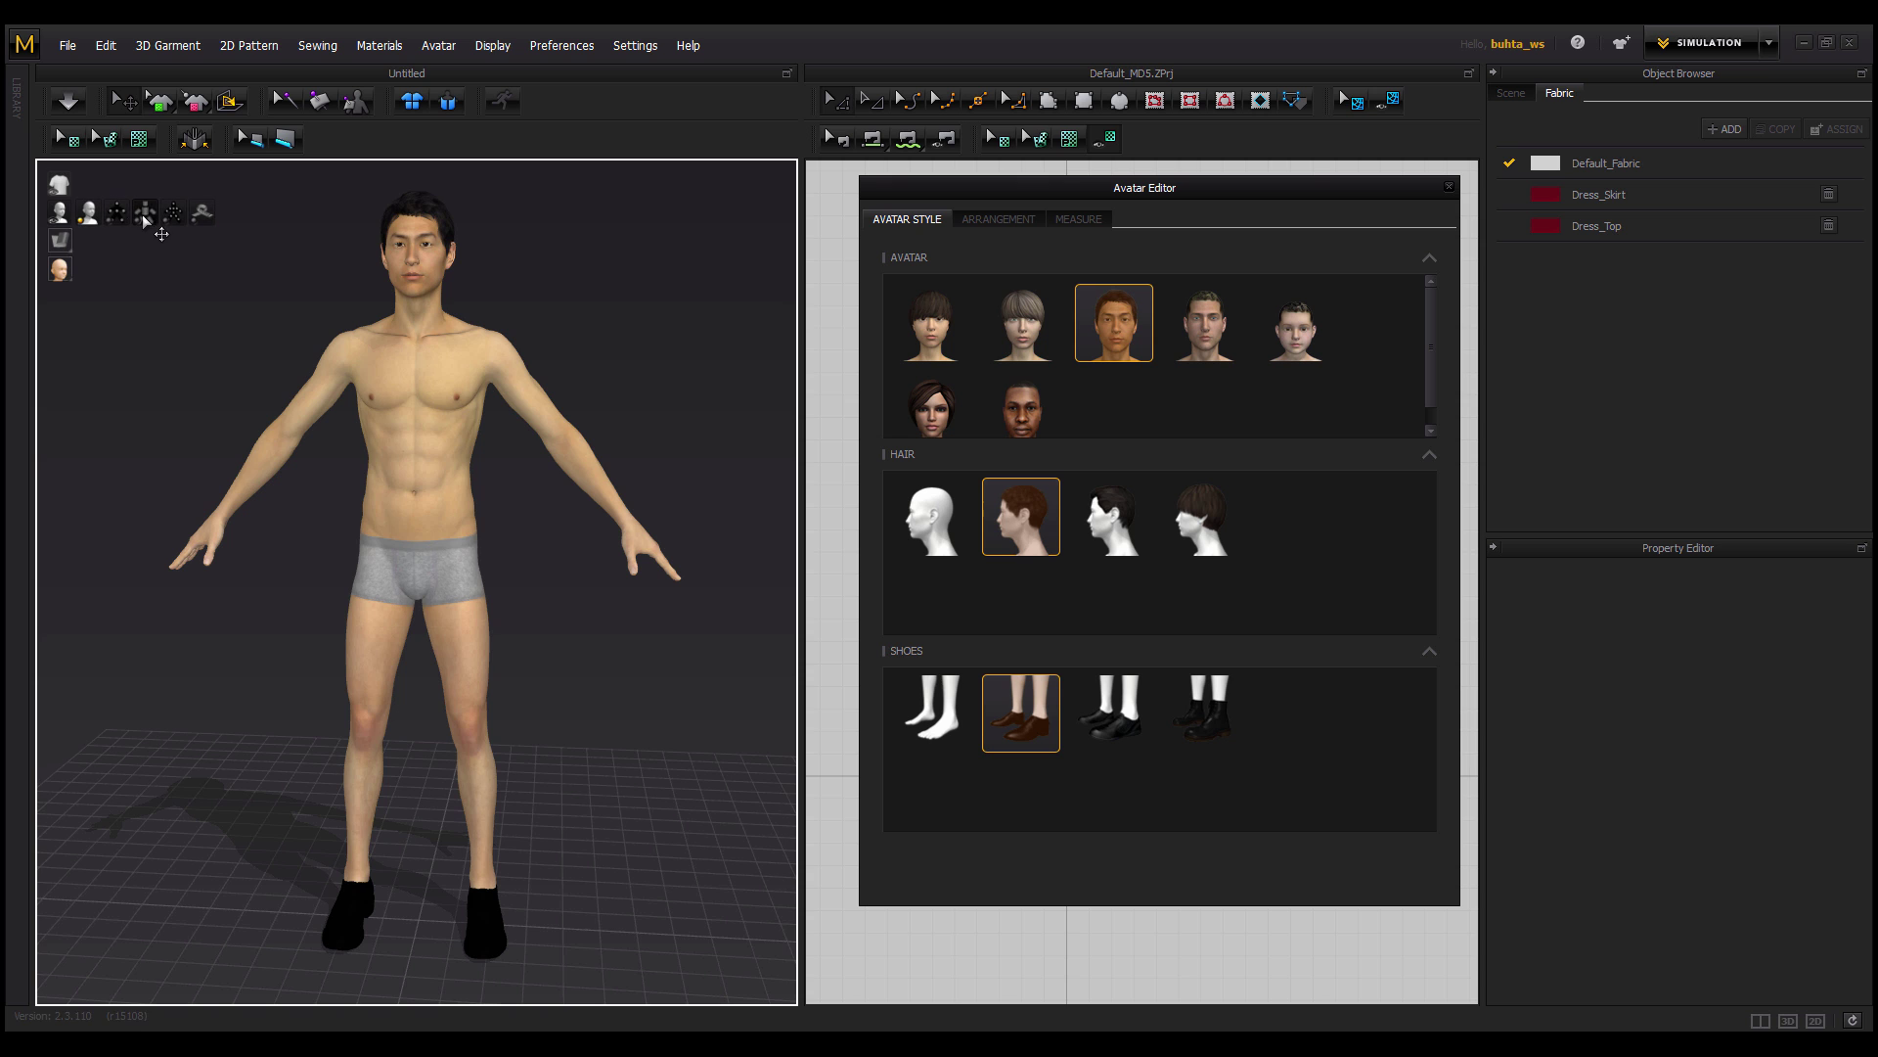
click(144, 215)
click(117, 213)
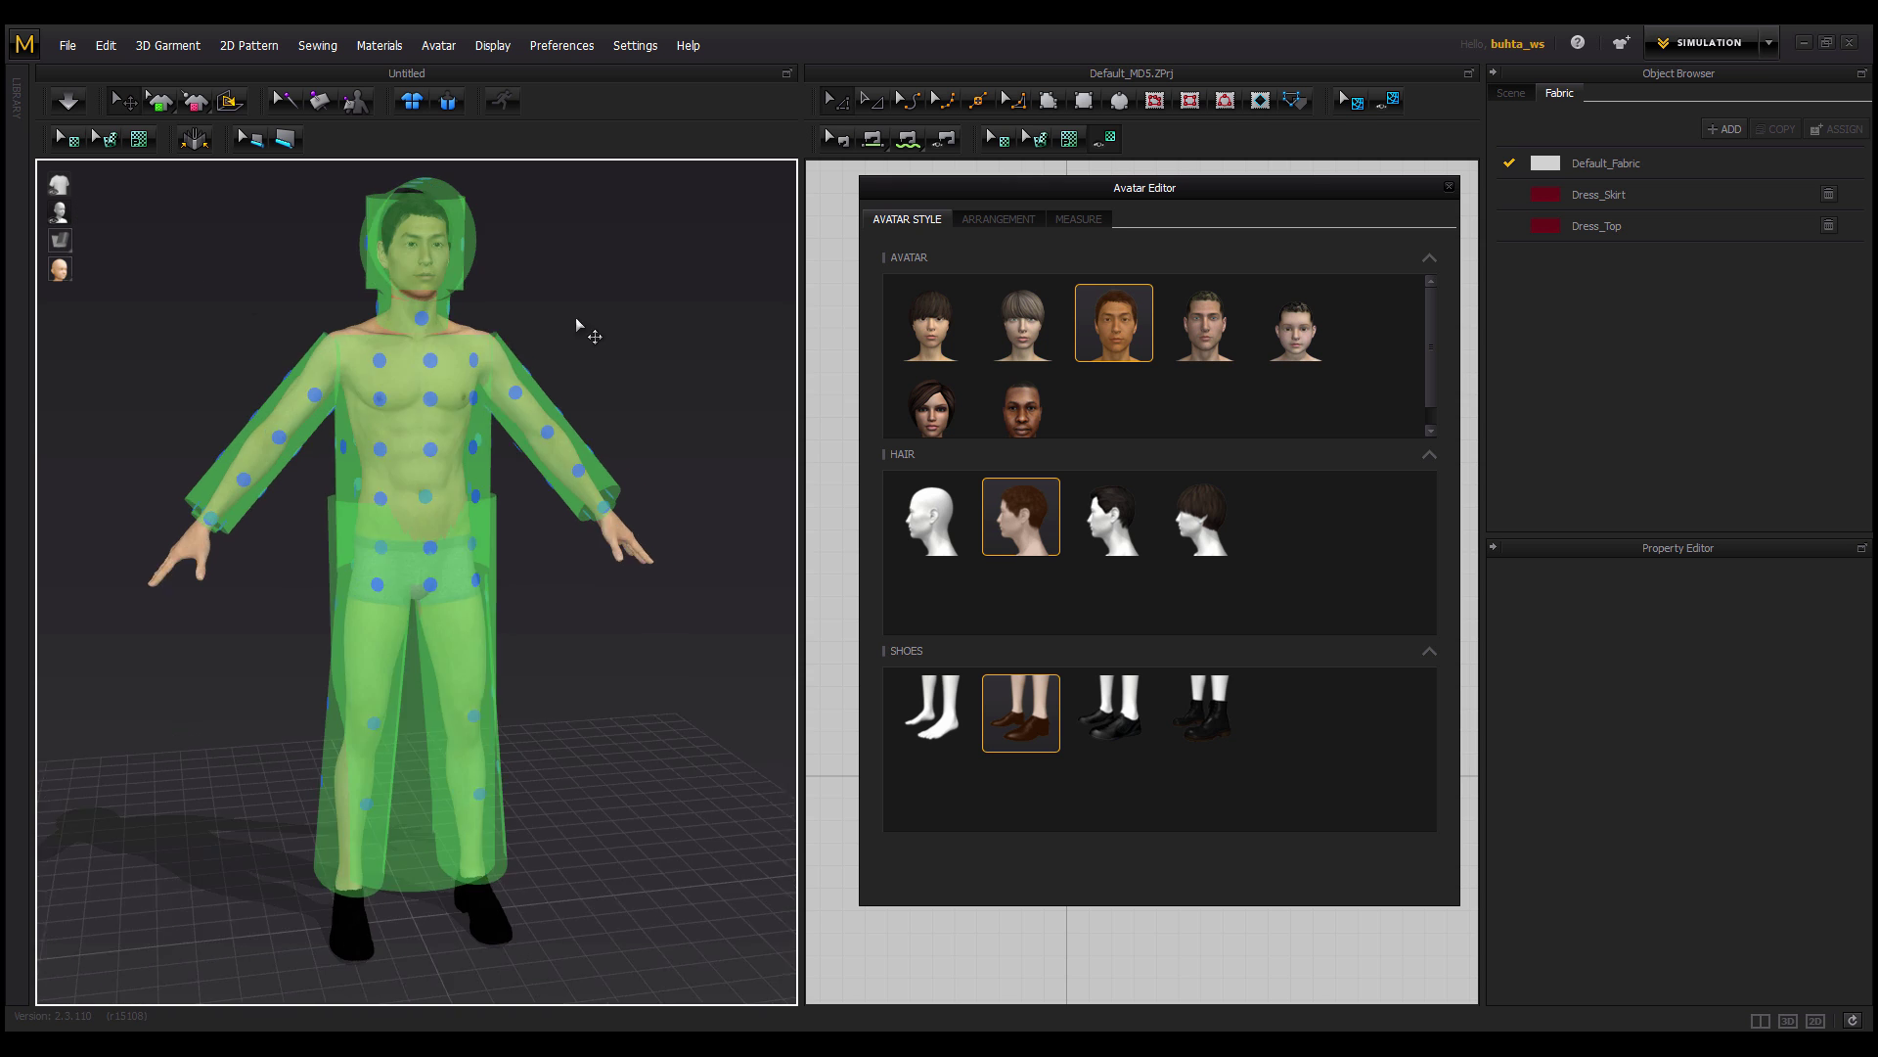
right_drag(389, 405, 453, 389)
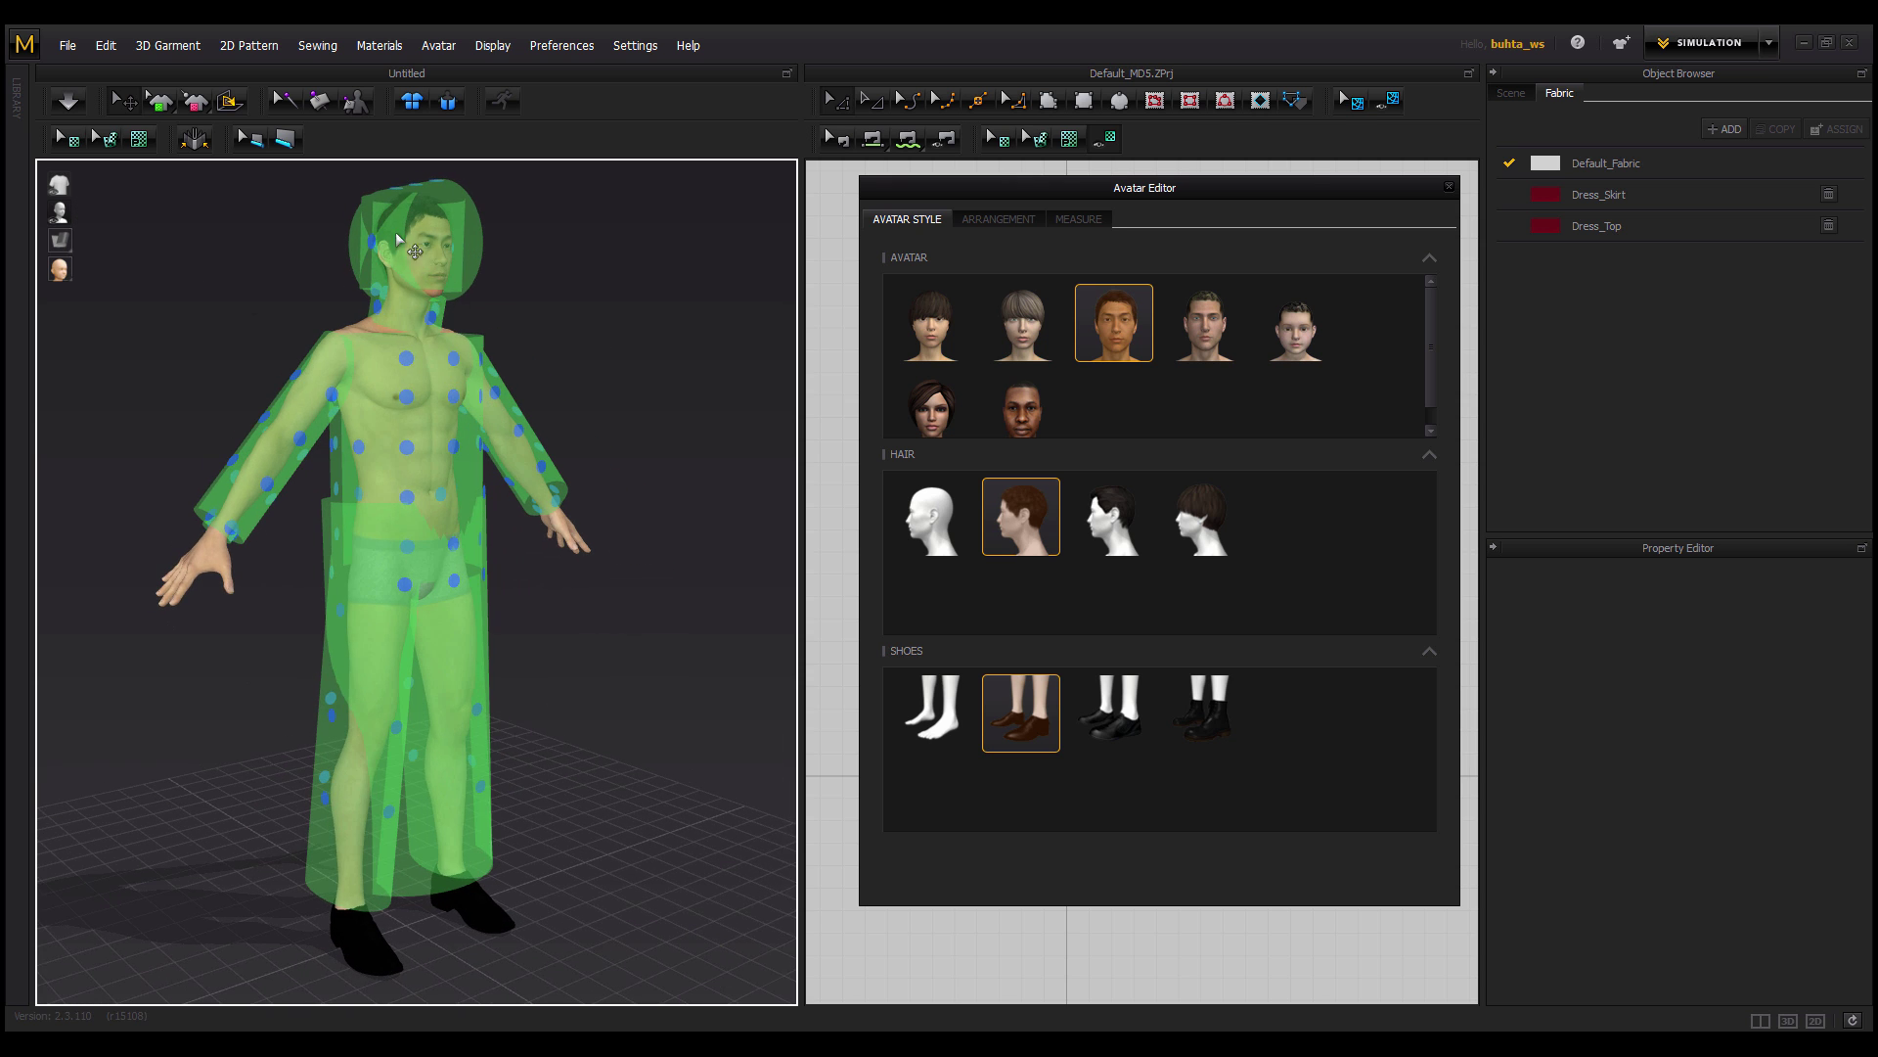
Save the preset avatar's bounding volumes as vol (.pan) in the Points and volumes folder on the desktop.
click(995, 219)
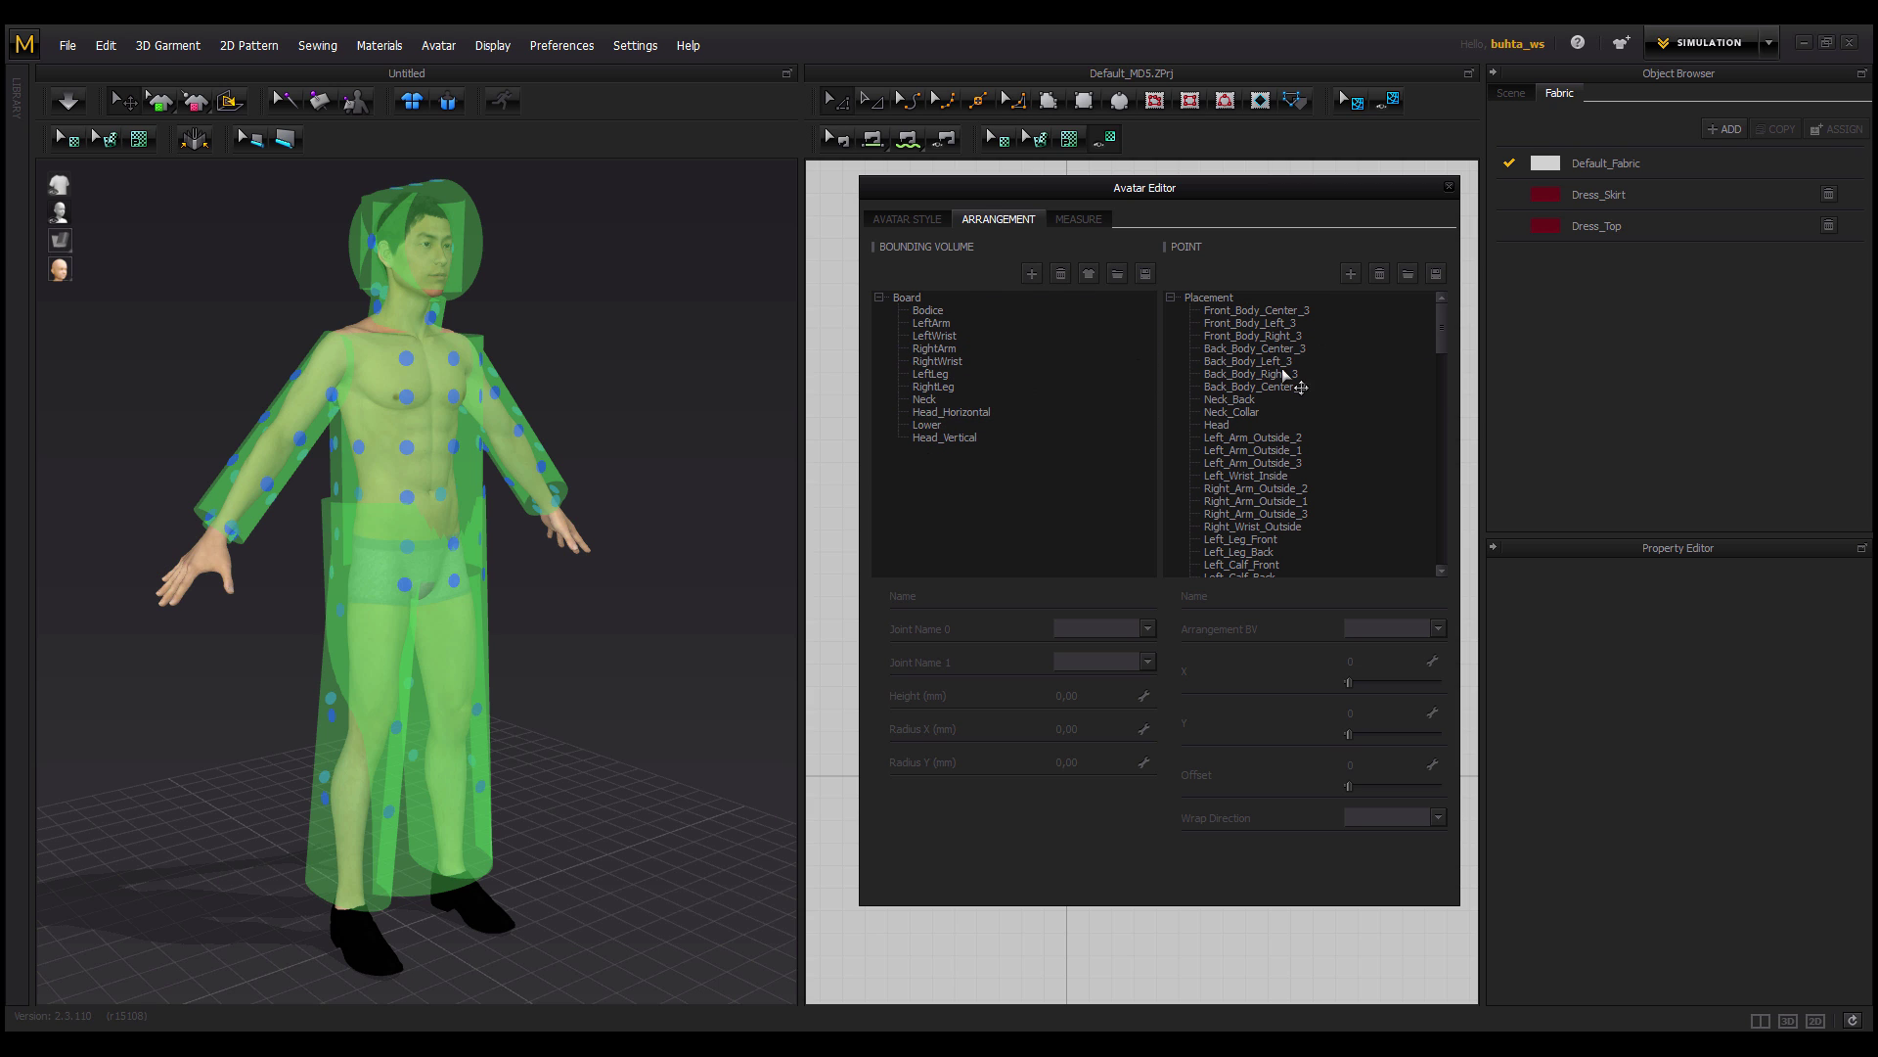
click(1146, 274)
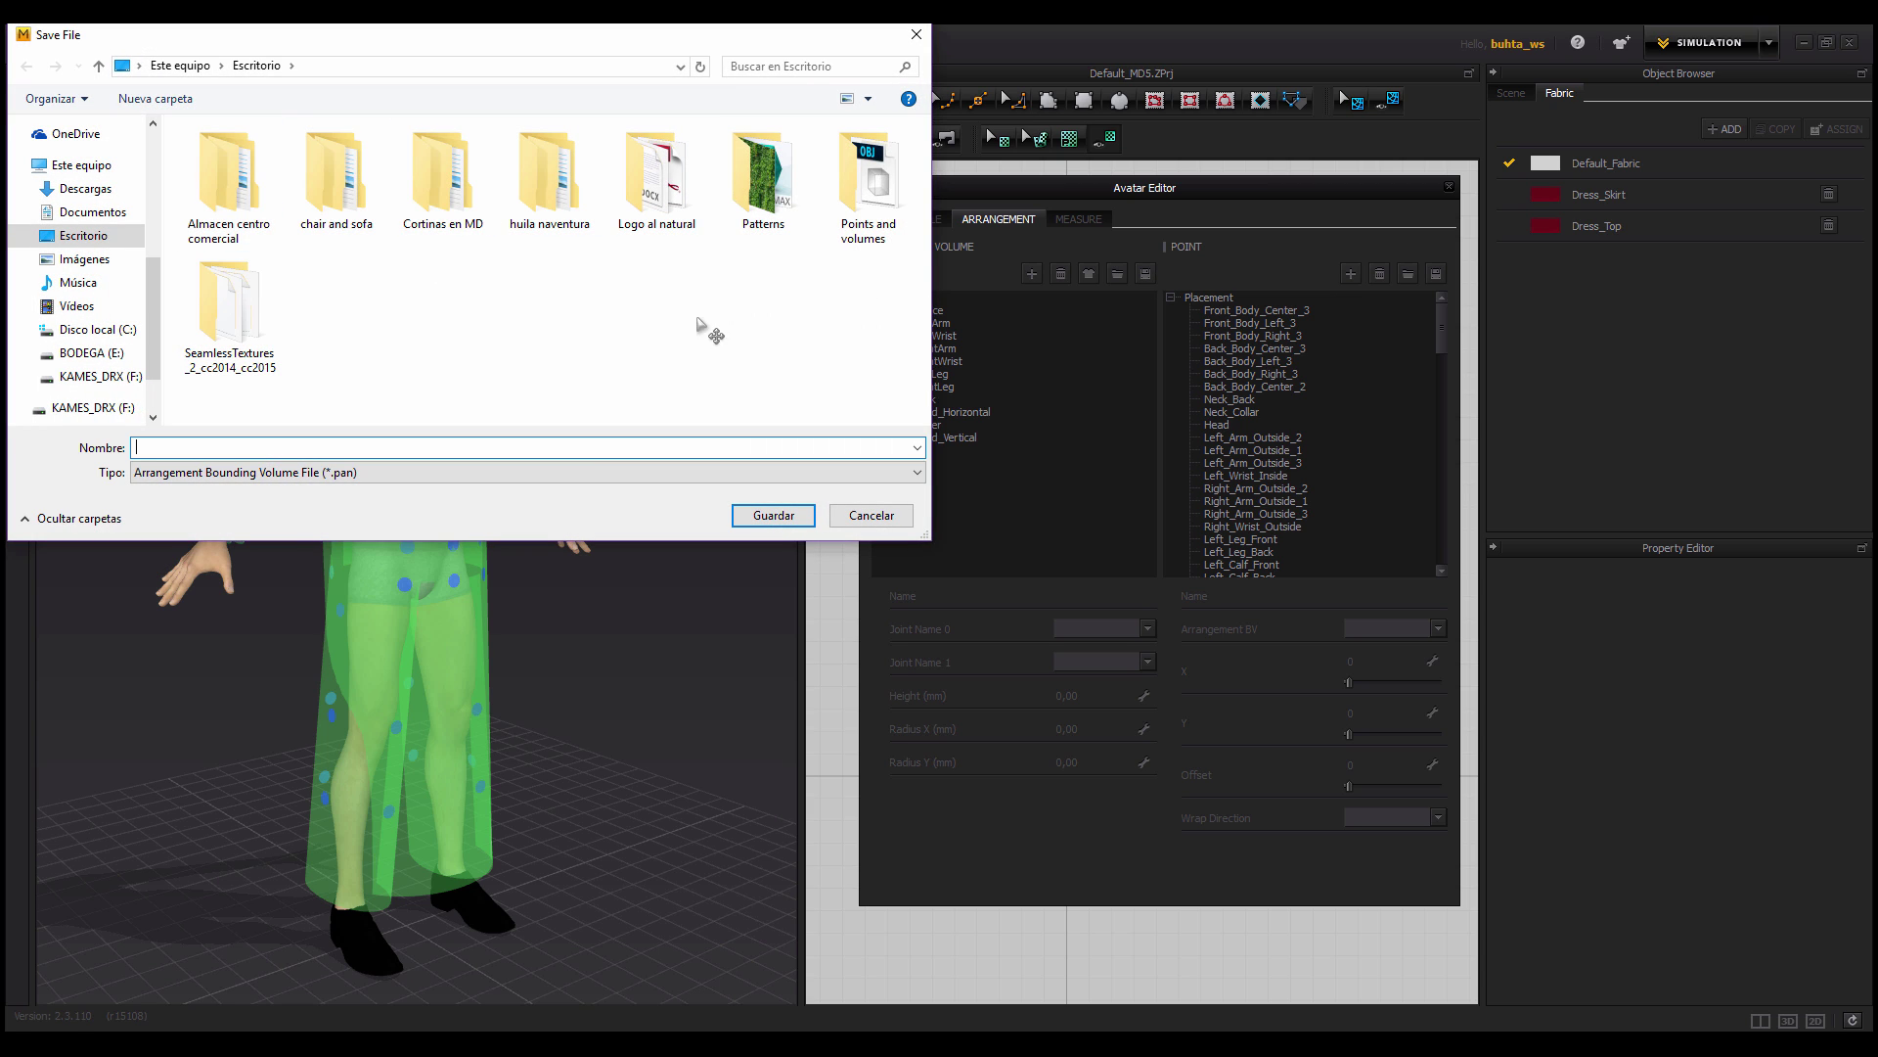
double_click(866, 186)
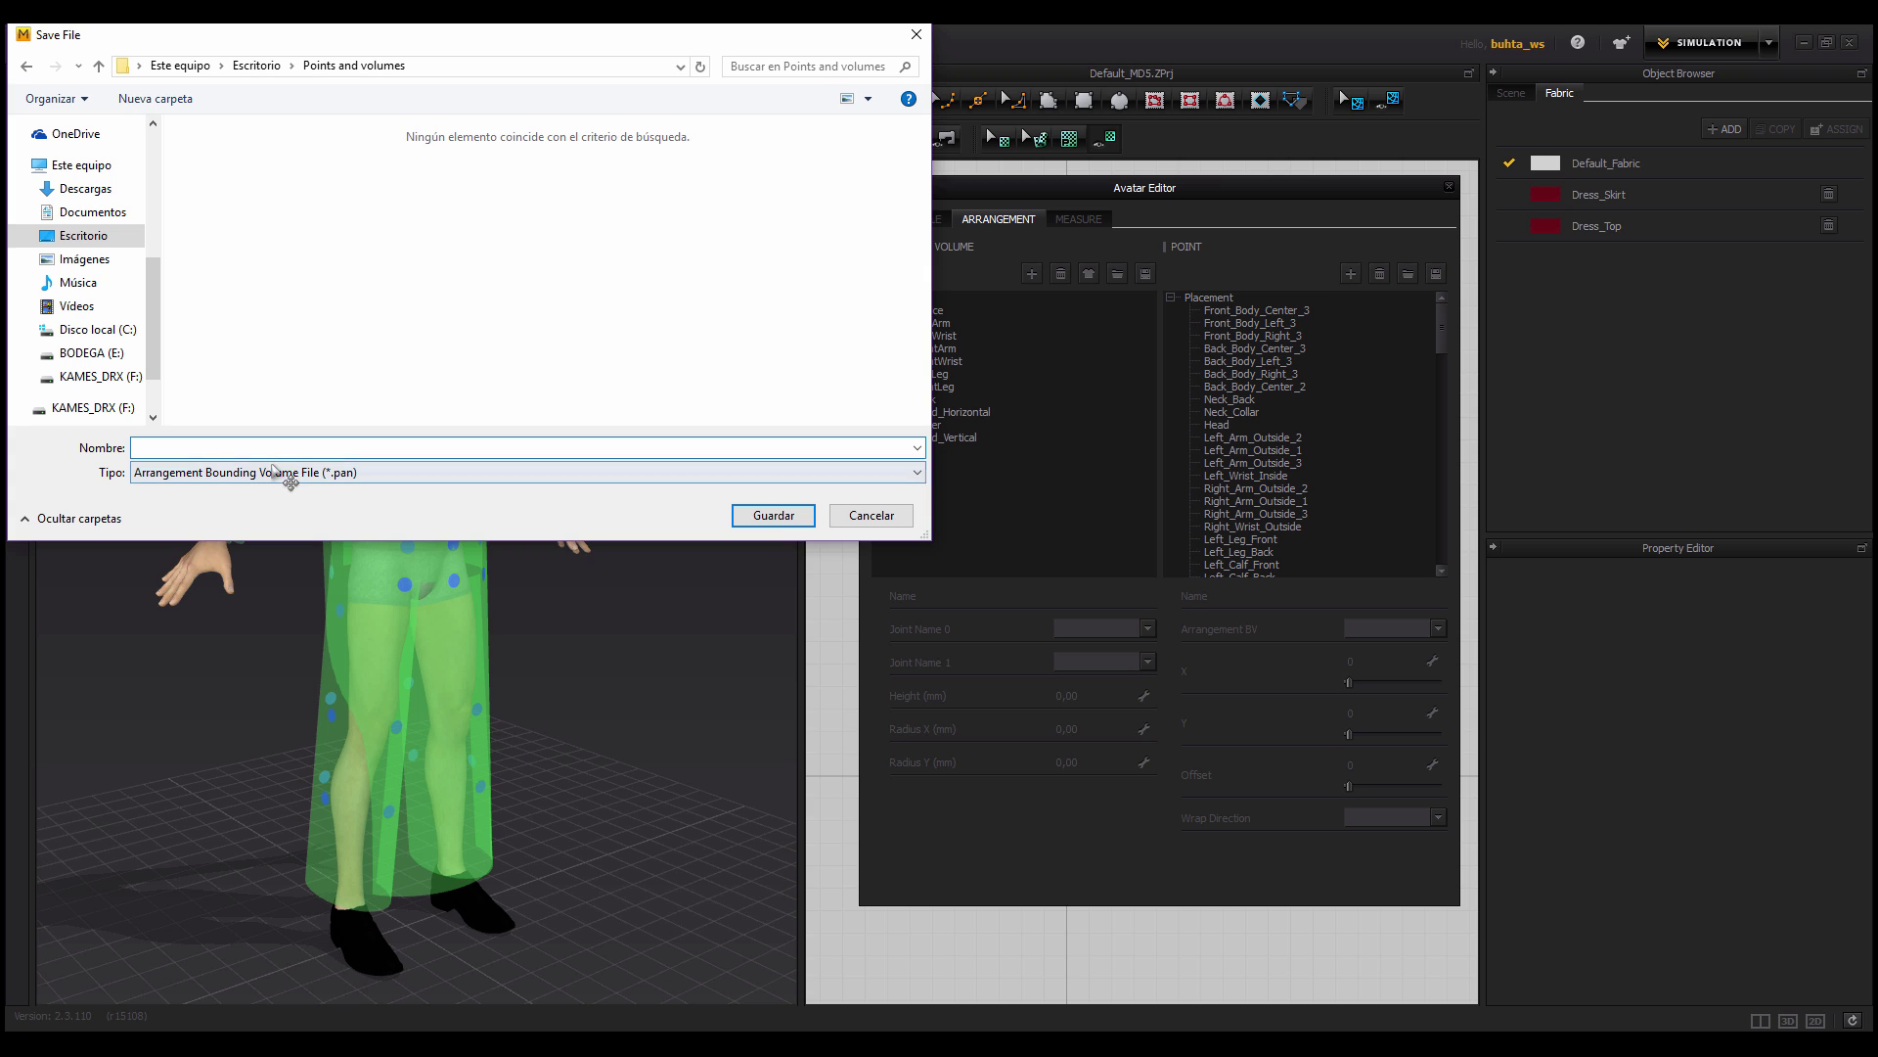
text(vol)
click(773, 516)
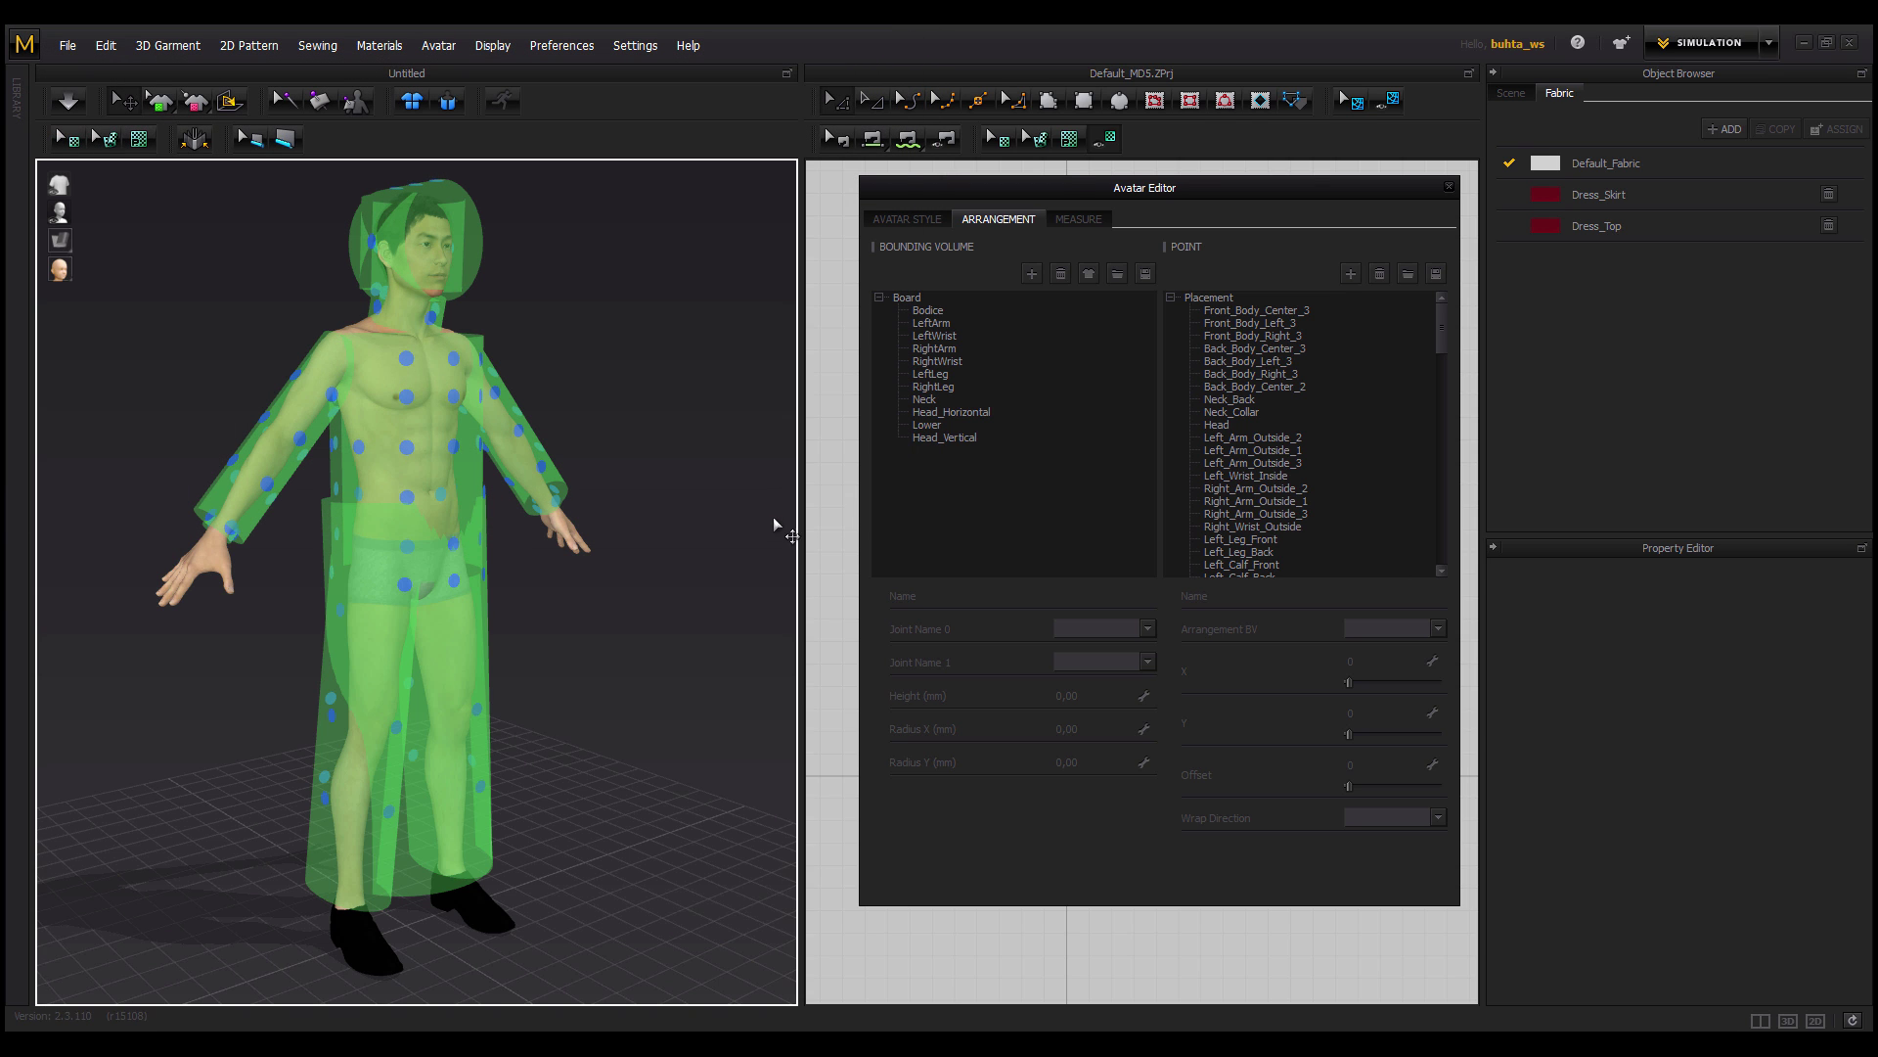
Save the preset avatar's arrangement points as pt (.arr) in the Points and volumes folder and close the Avatar Editor.
click(1436, 275)
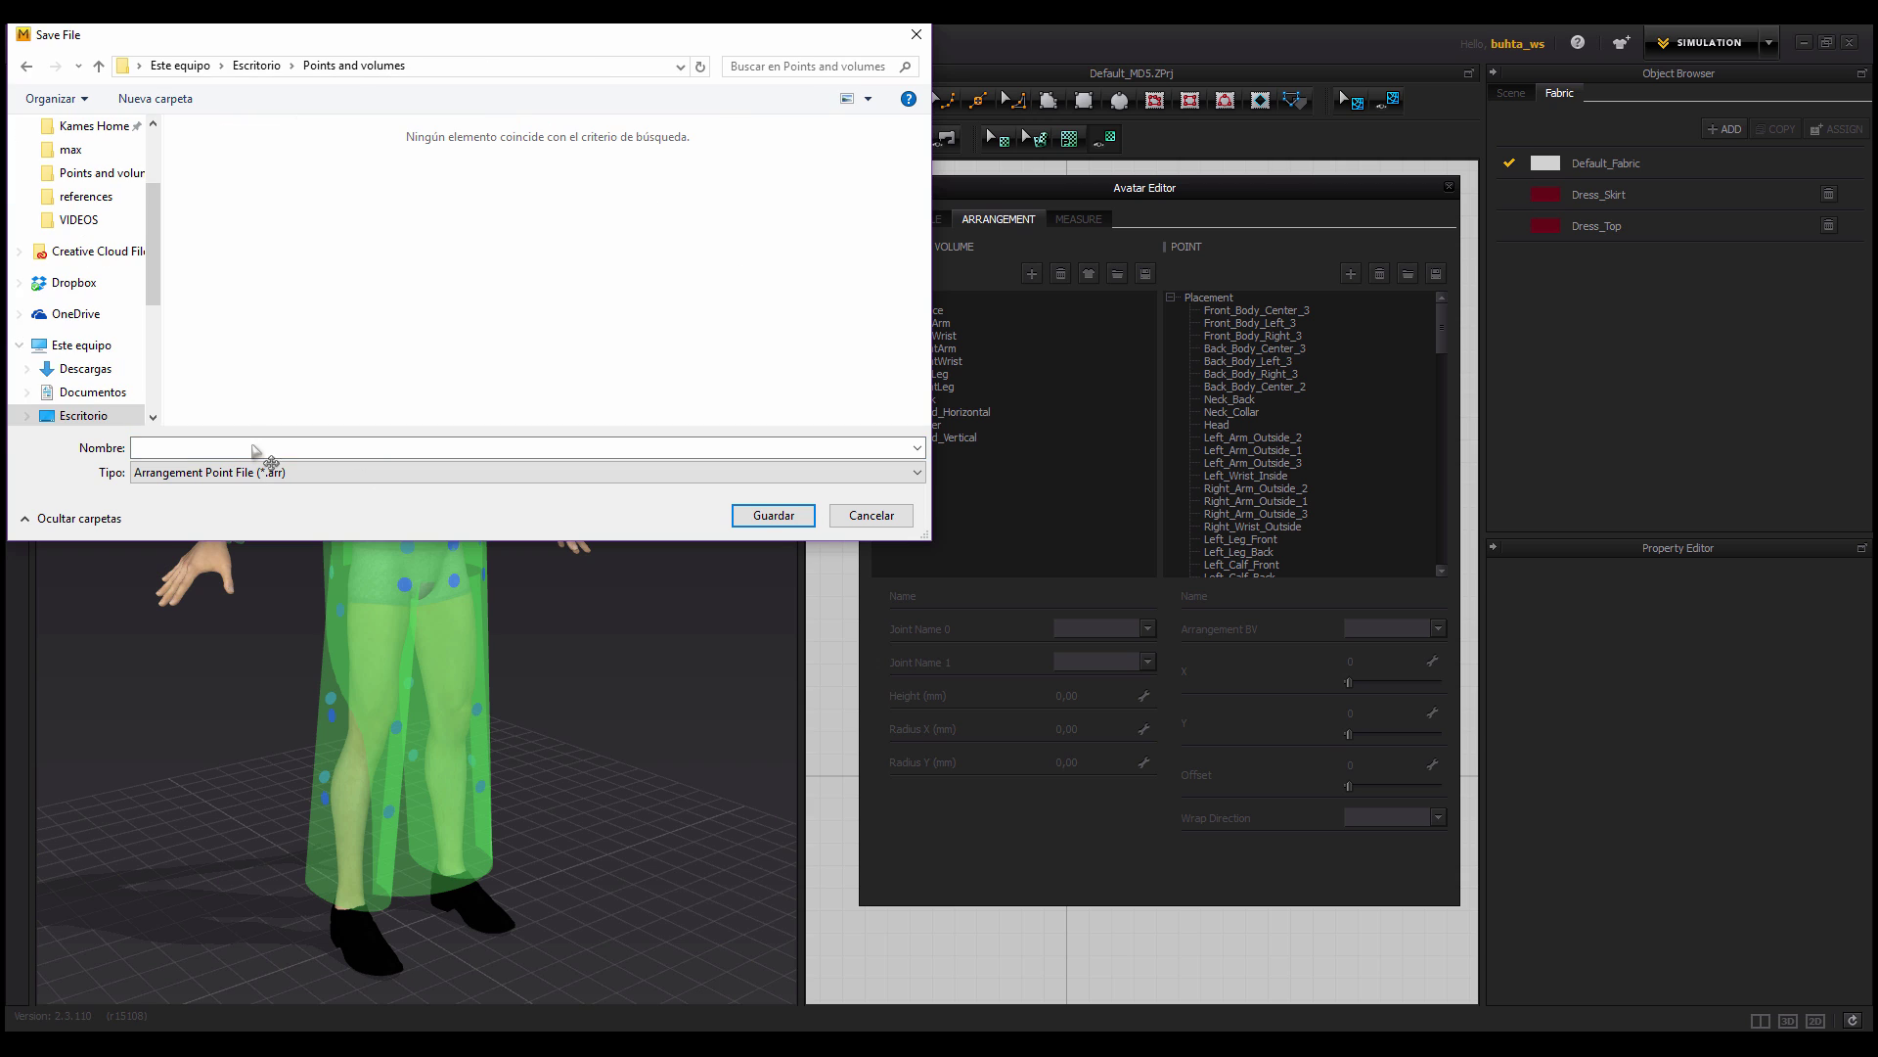
click(252, 448)
text(pts)
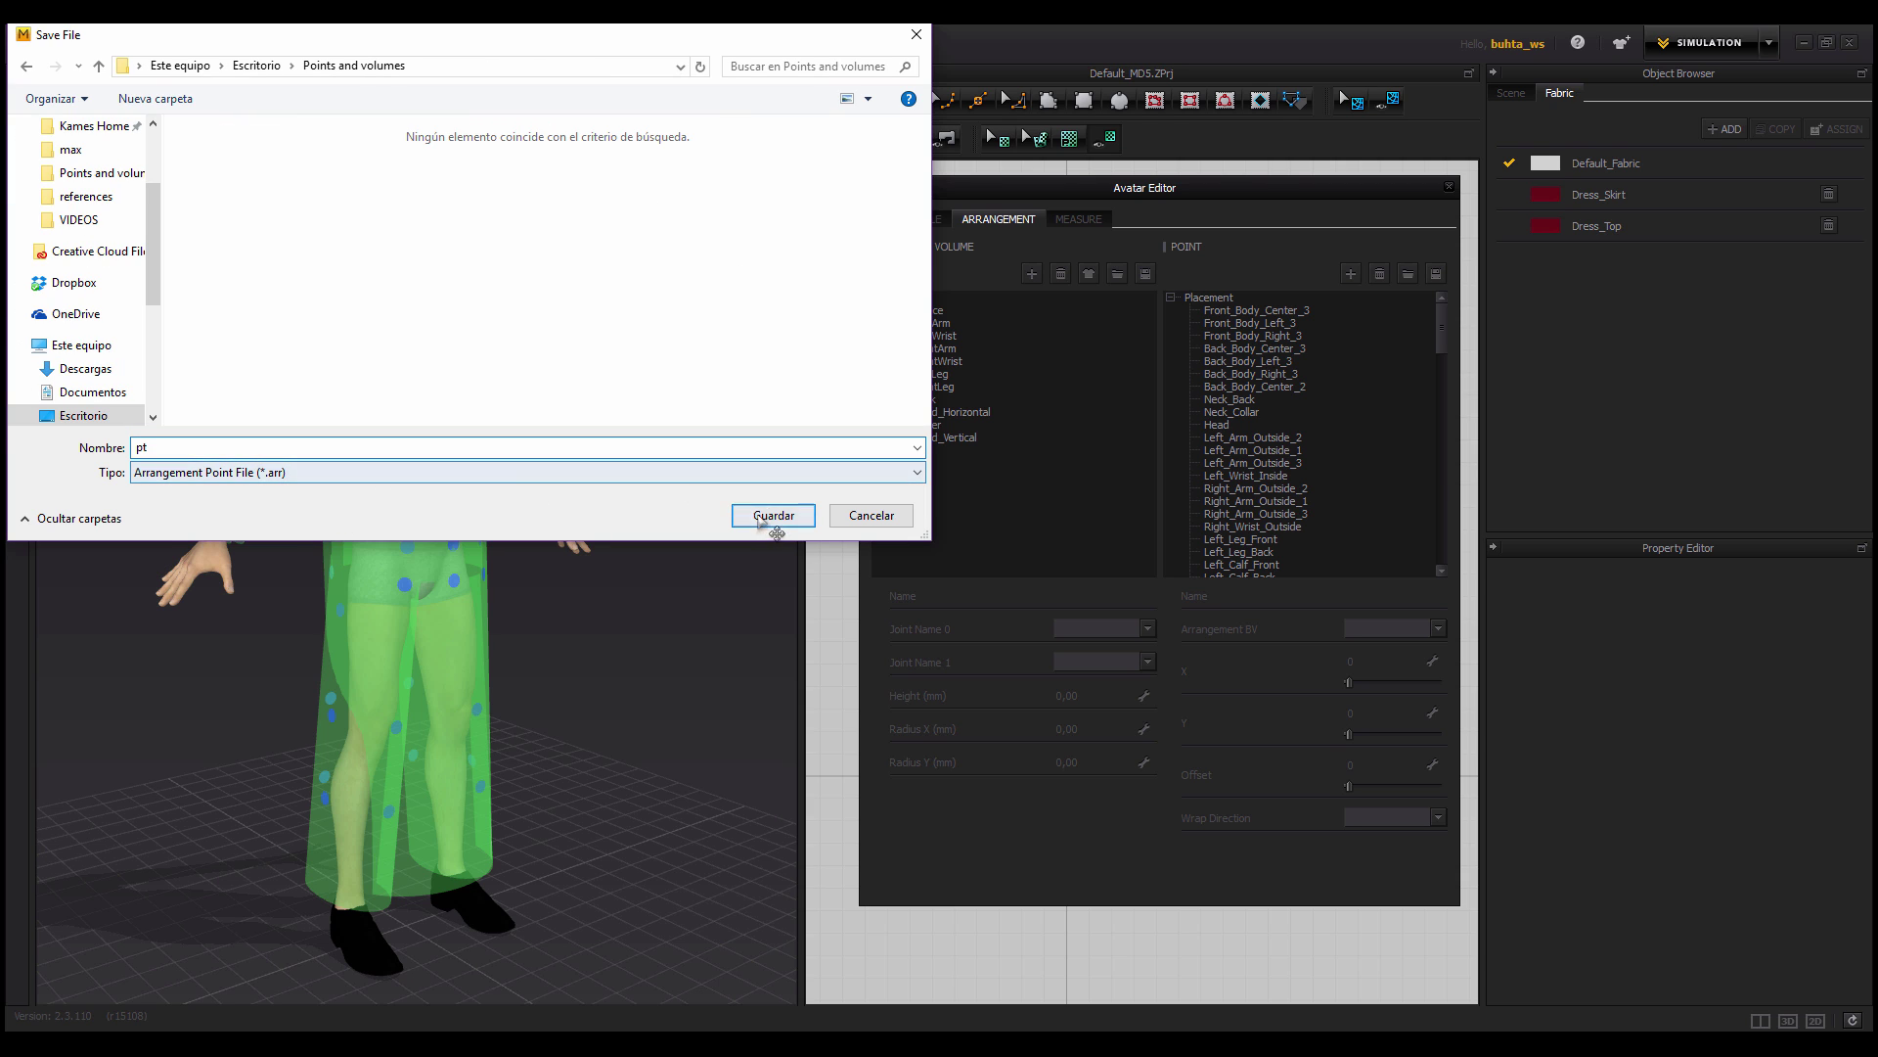
click(766, 519)
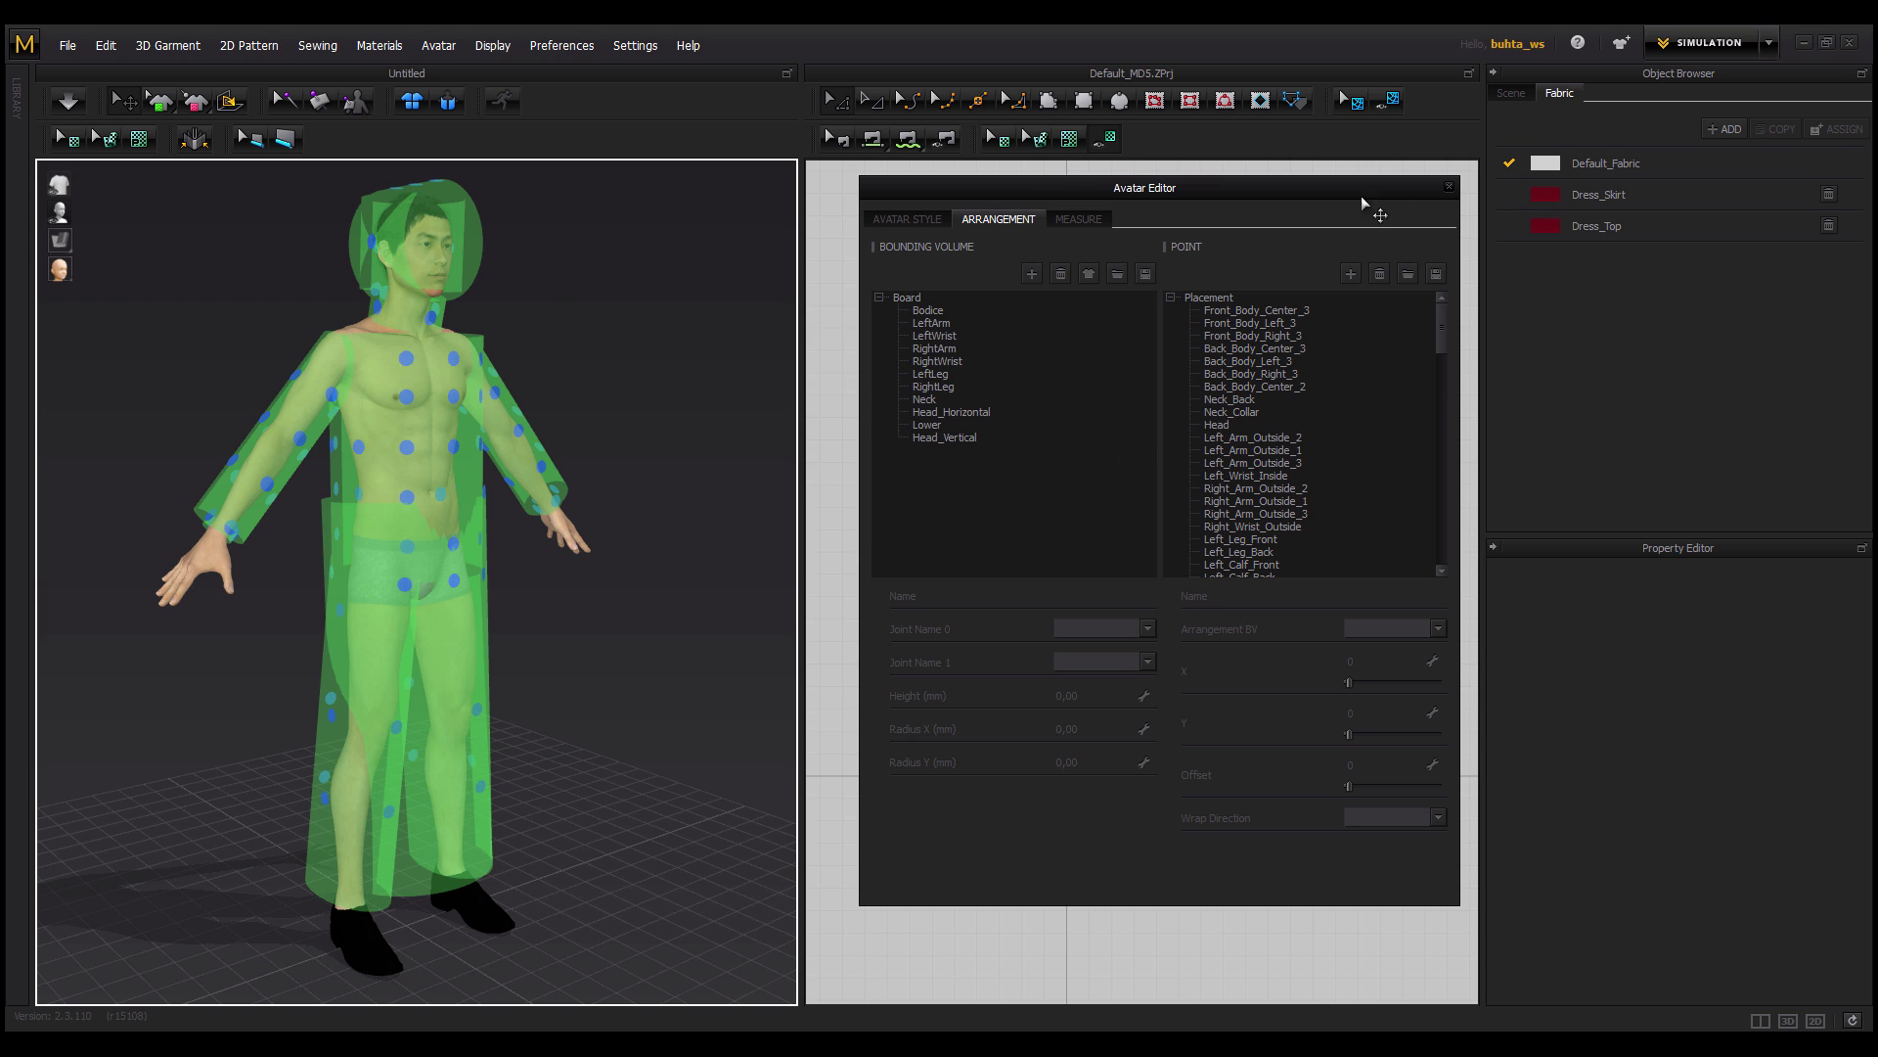
click(1450, 187)
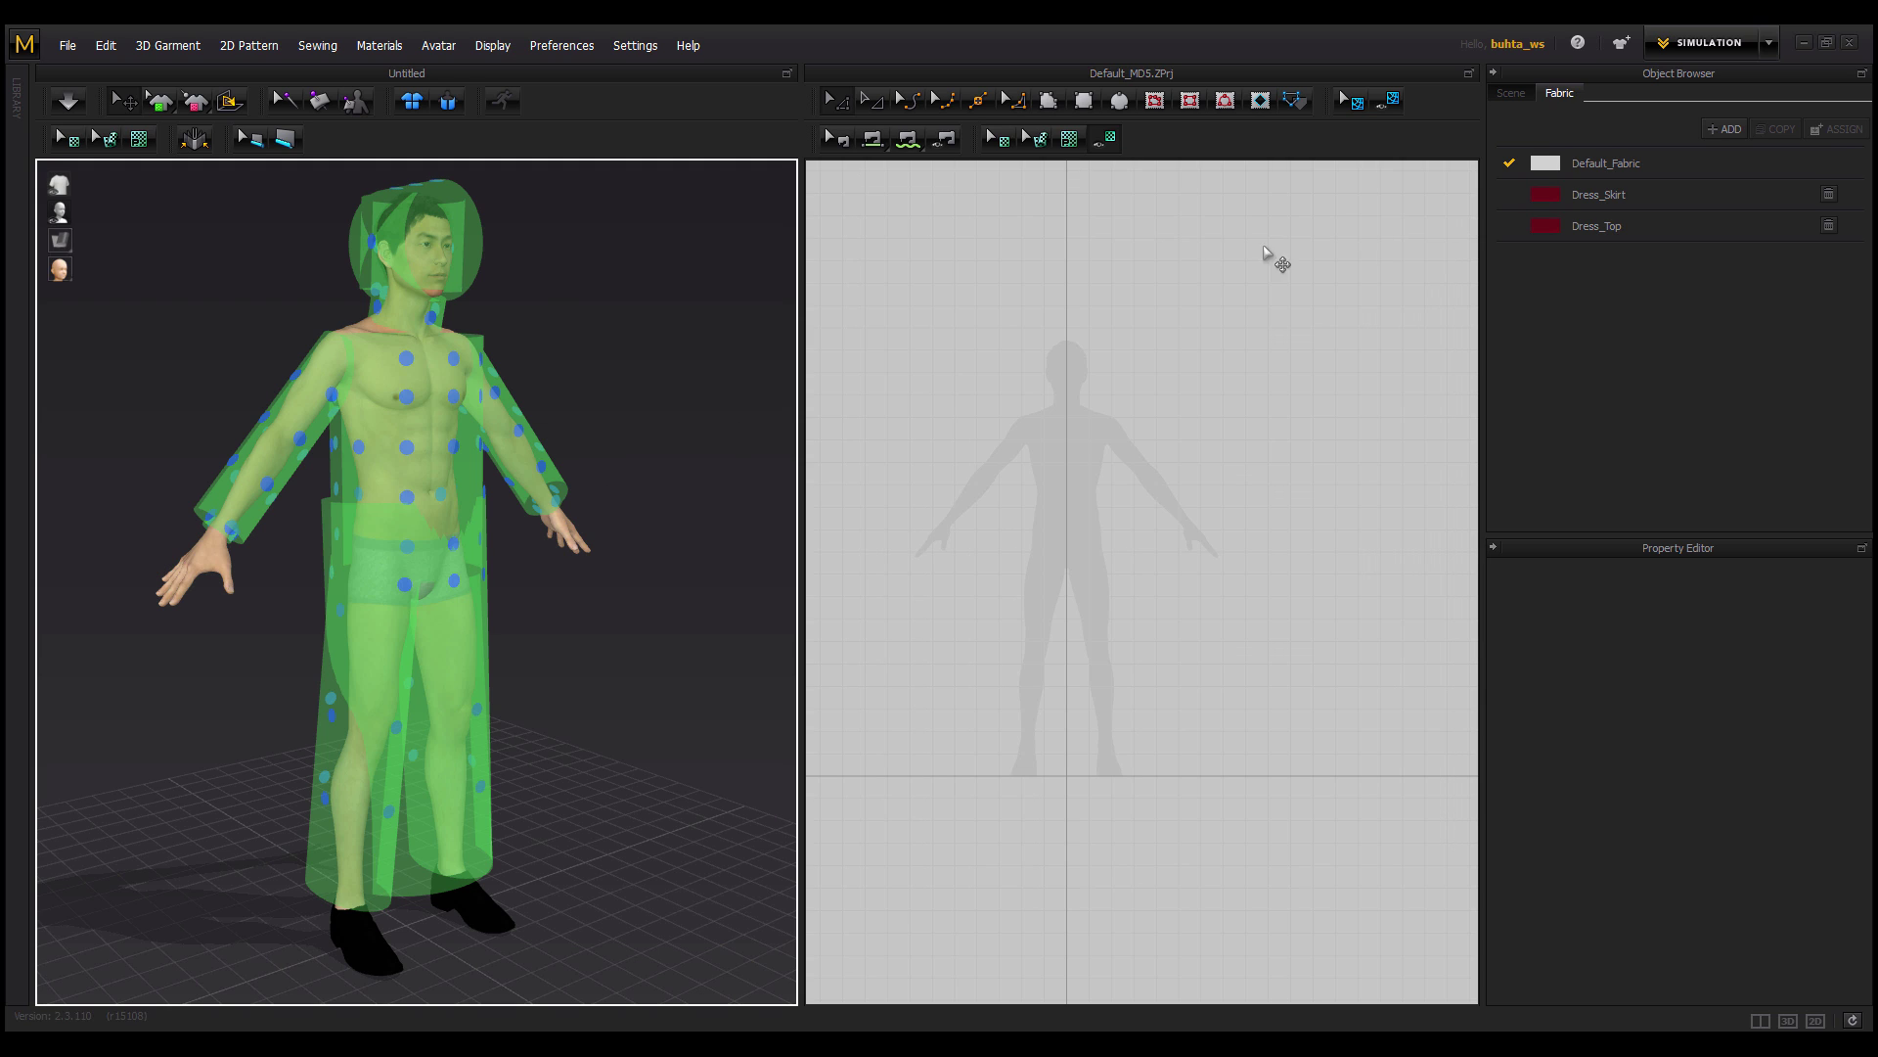
Import Nickz_humanMaleAverage.OBJ again as an avatar at cm (DAZ Studio) scale.
click(67, 45)
click(233, 254)
click(256, 209)
click(770, 517)
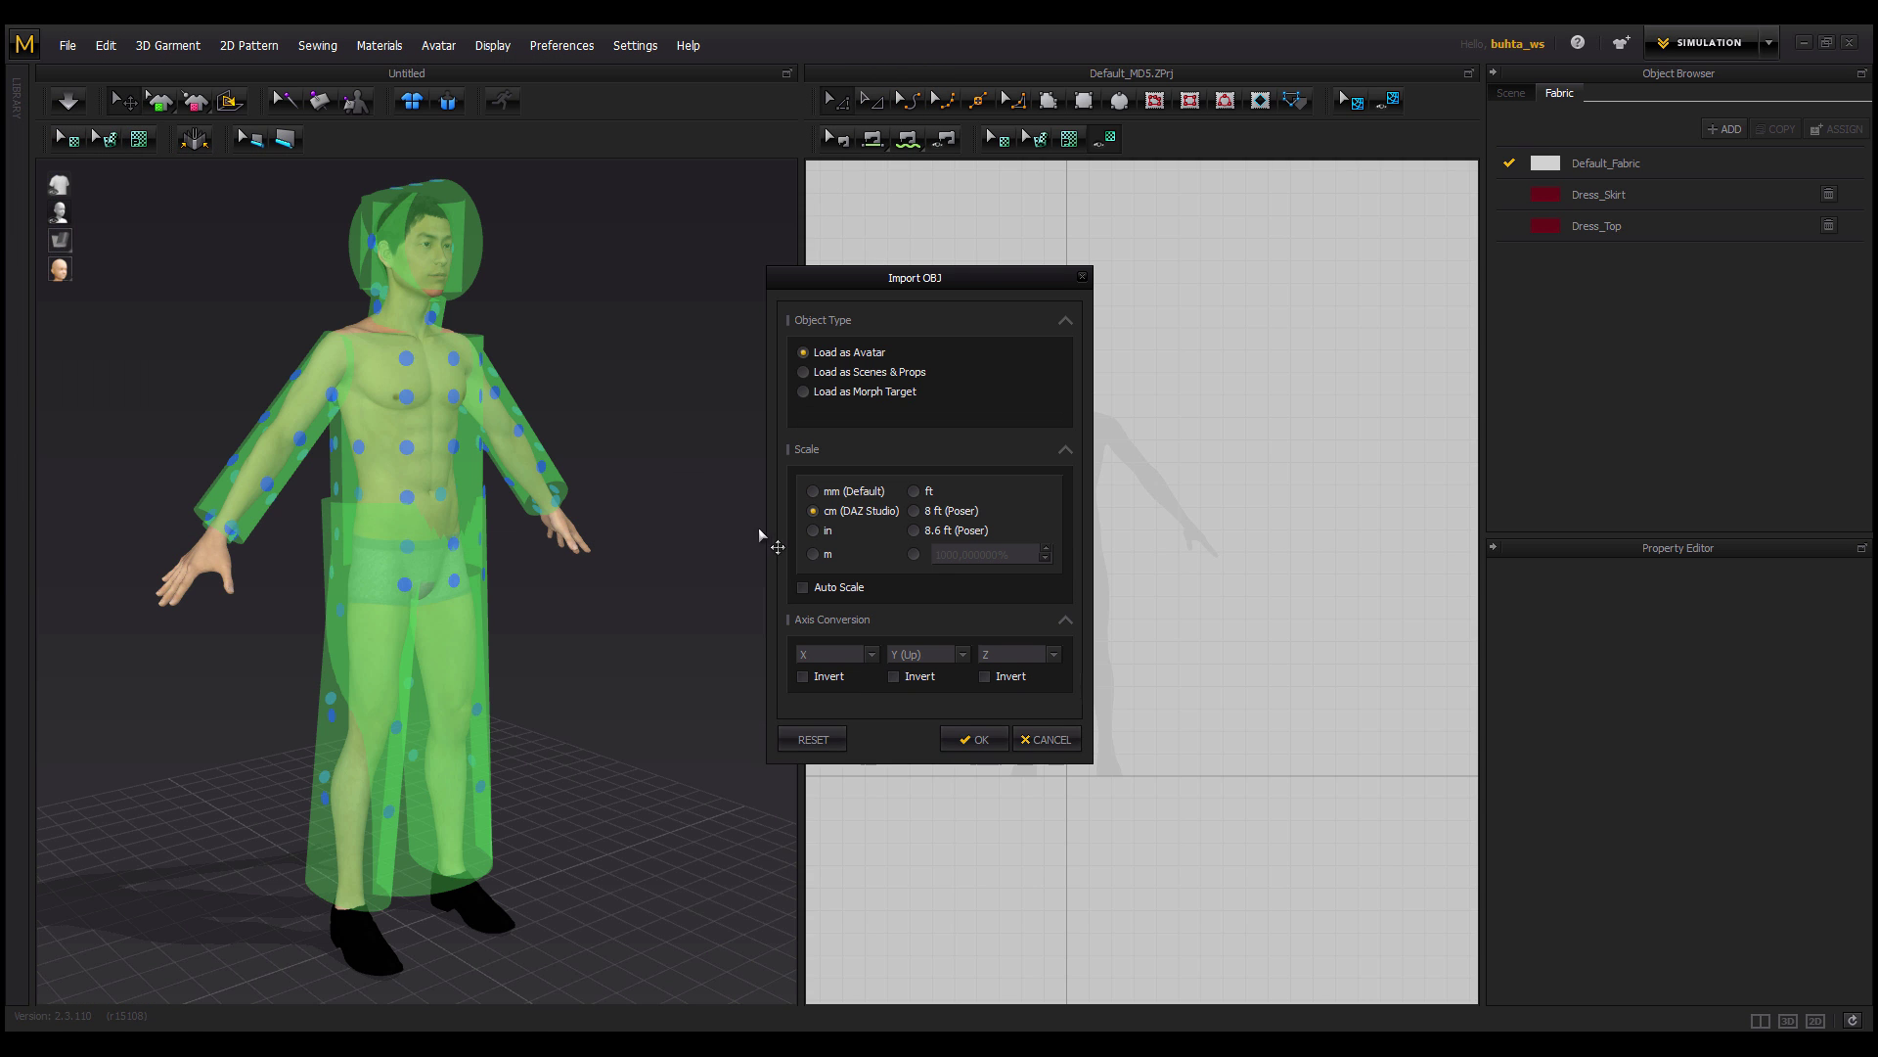
click(996, 739)
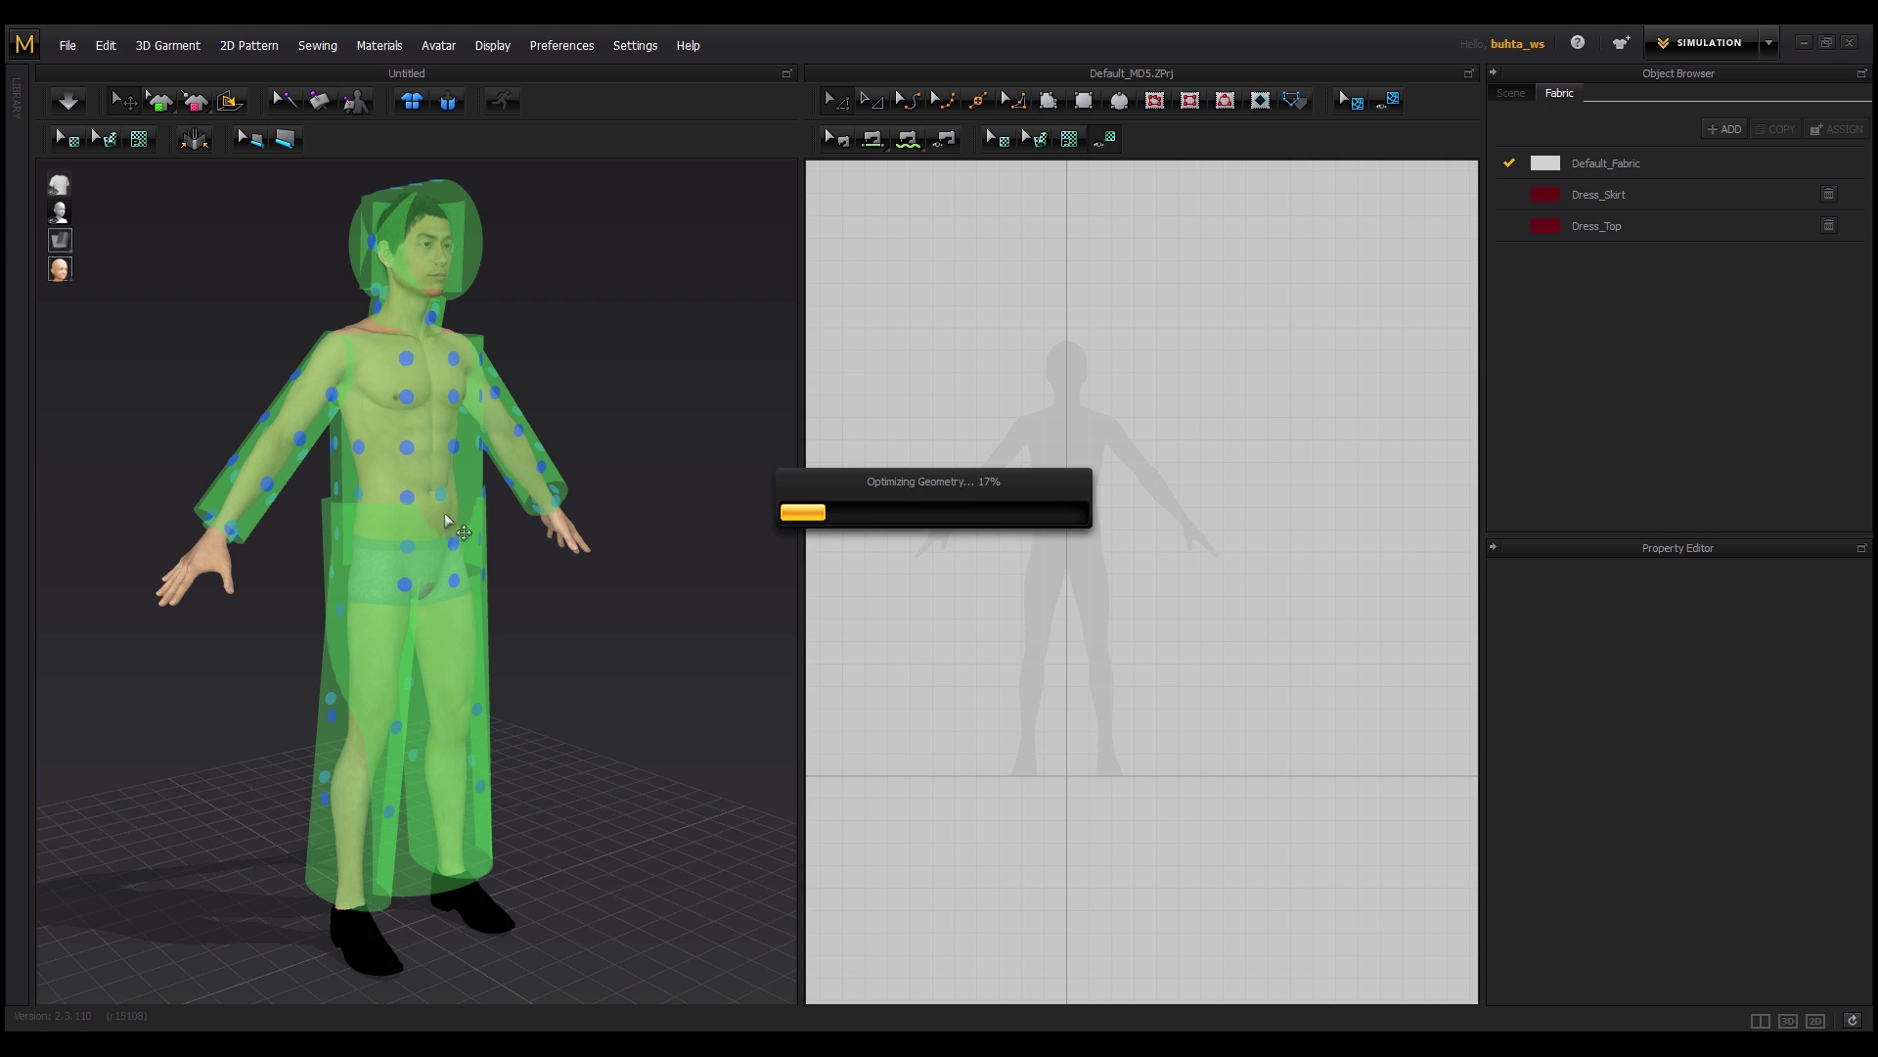
Open the Avatar Editor's arrangement settings and load the bounding volumes from vol.pan onto the imported avatar.
click(448, 45)
click(460, 187)
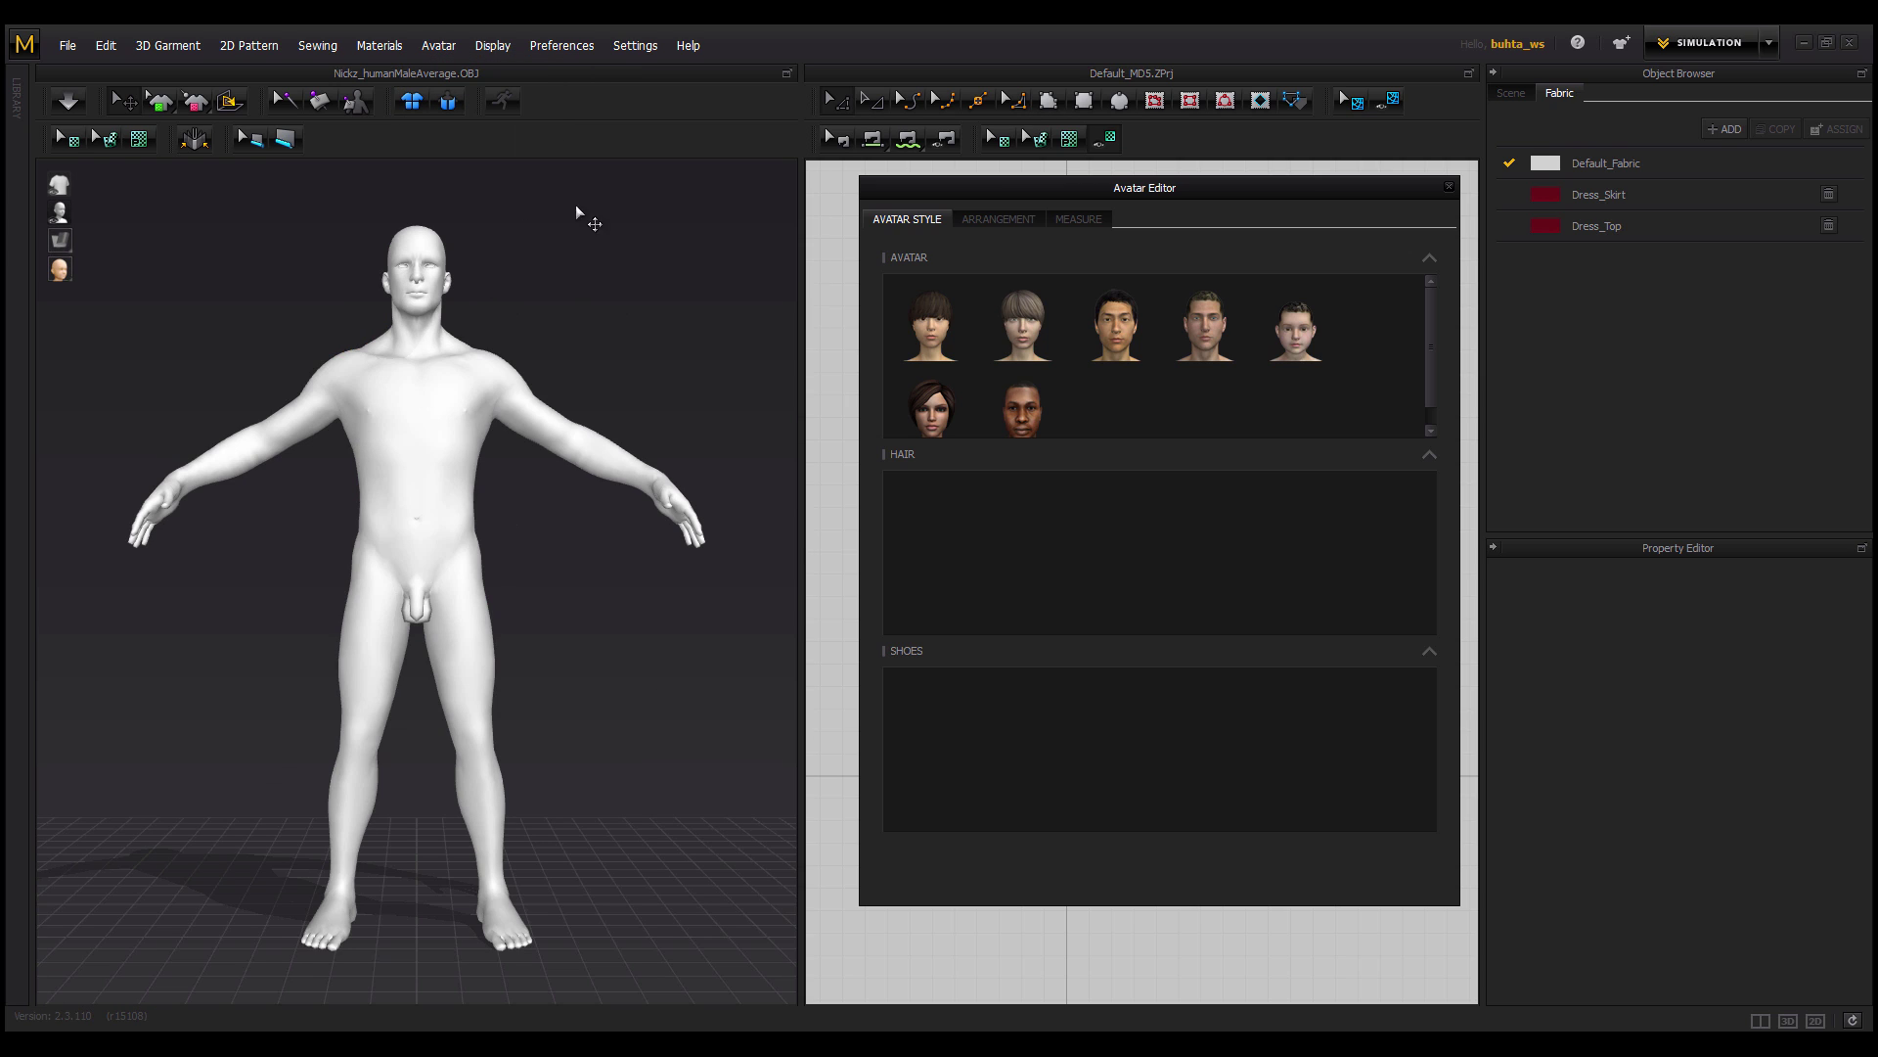
click(998, 219)
click(1118, 278)
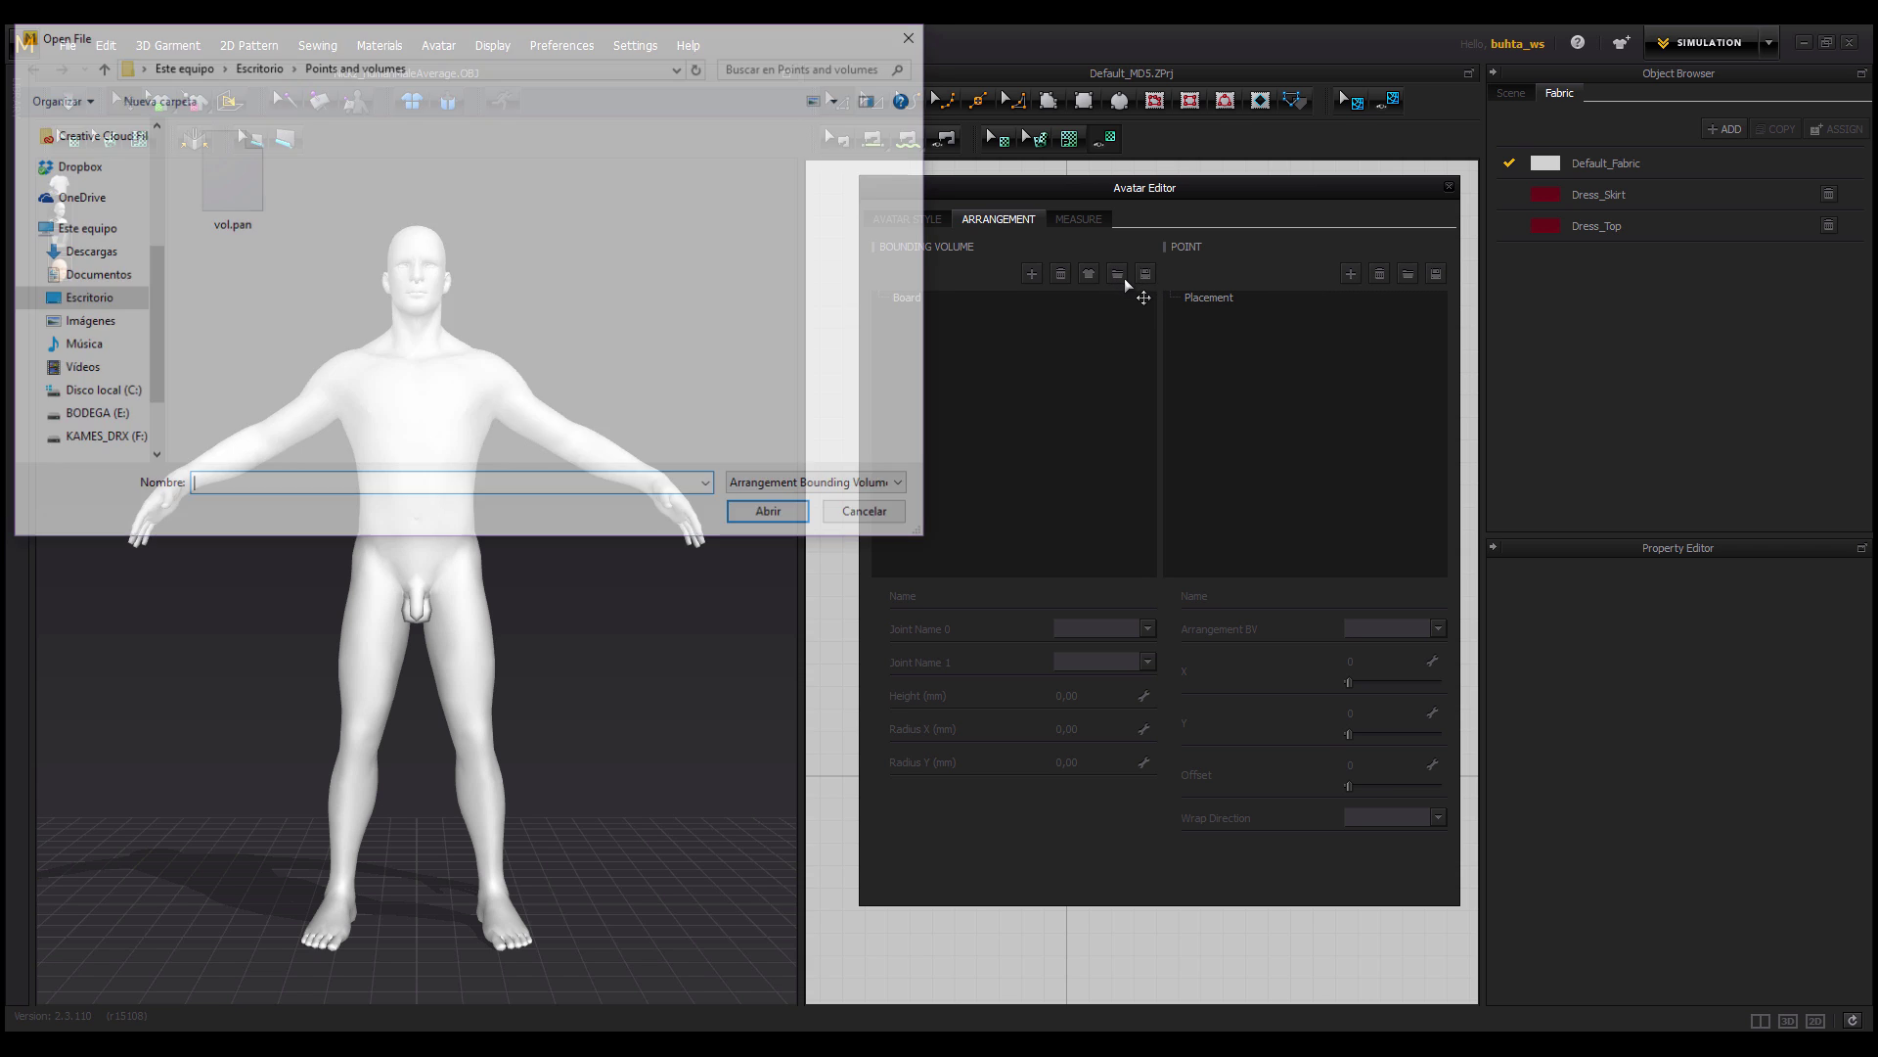
click(231, 176)
click(773, 516)
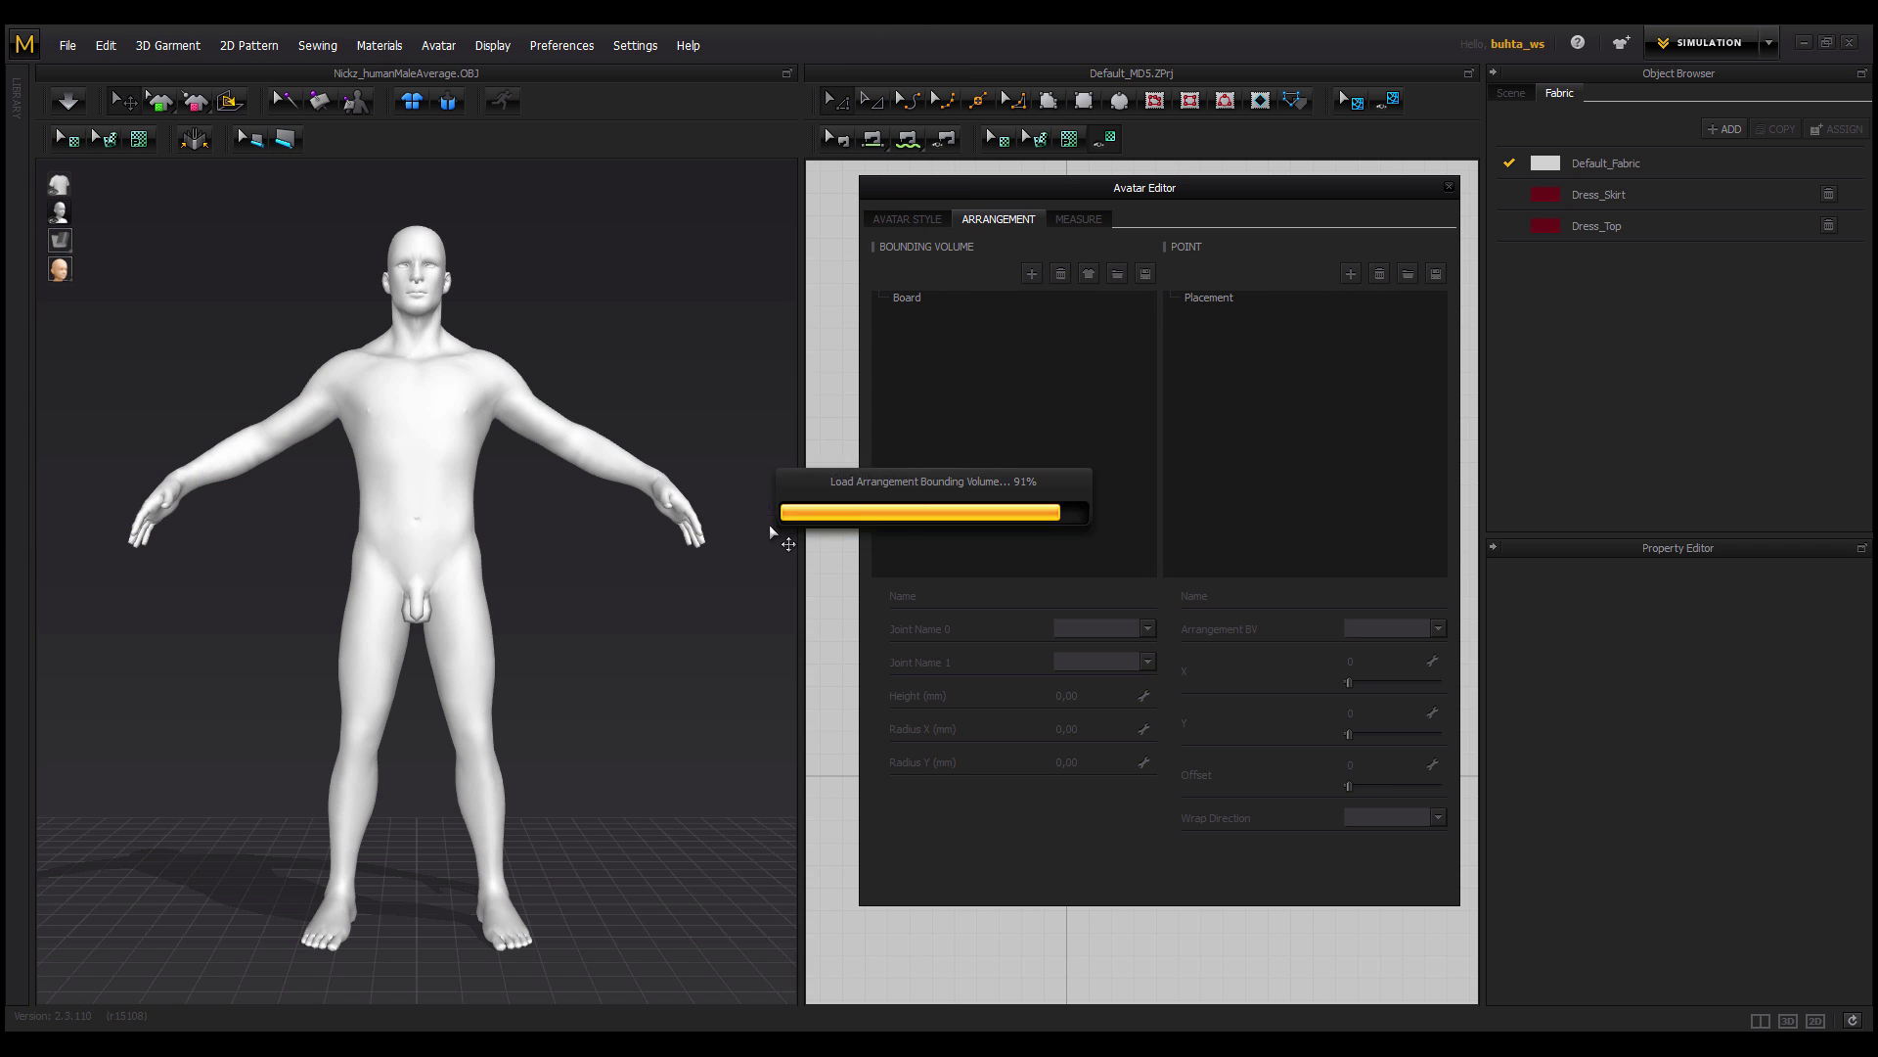
Load the saved arrangement point file and display the points and bounding volumes on the imported avatar.
click(1407, 275)
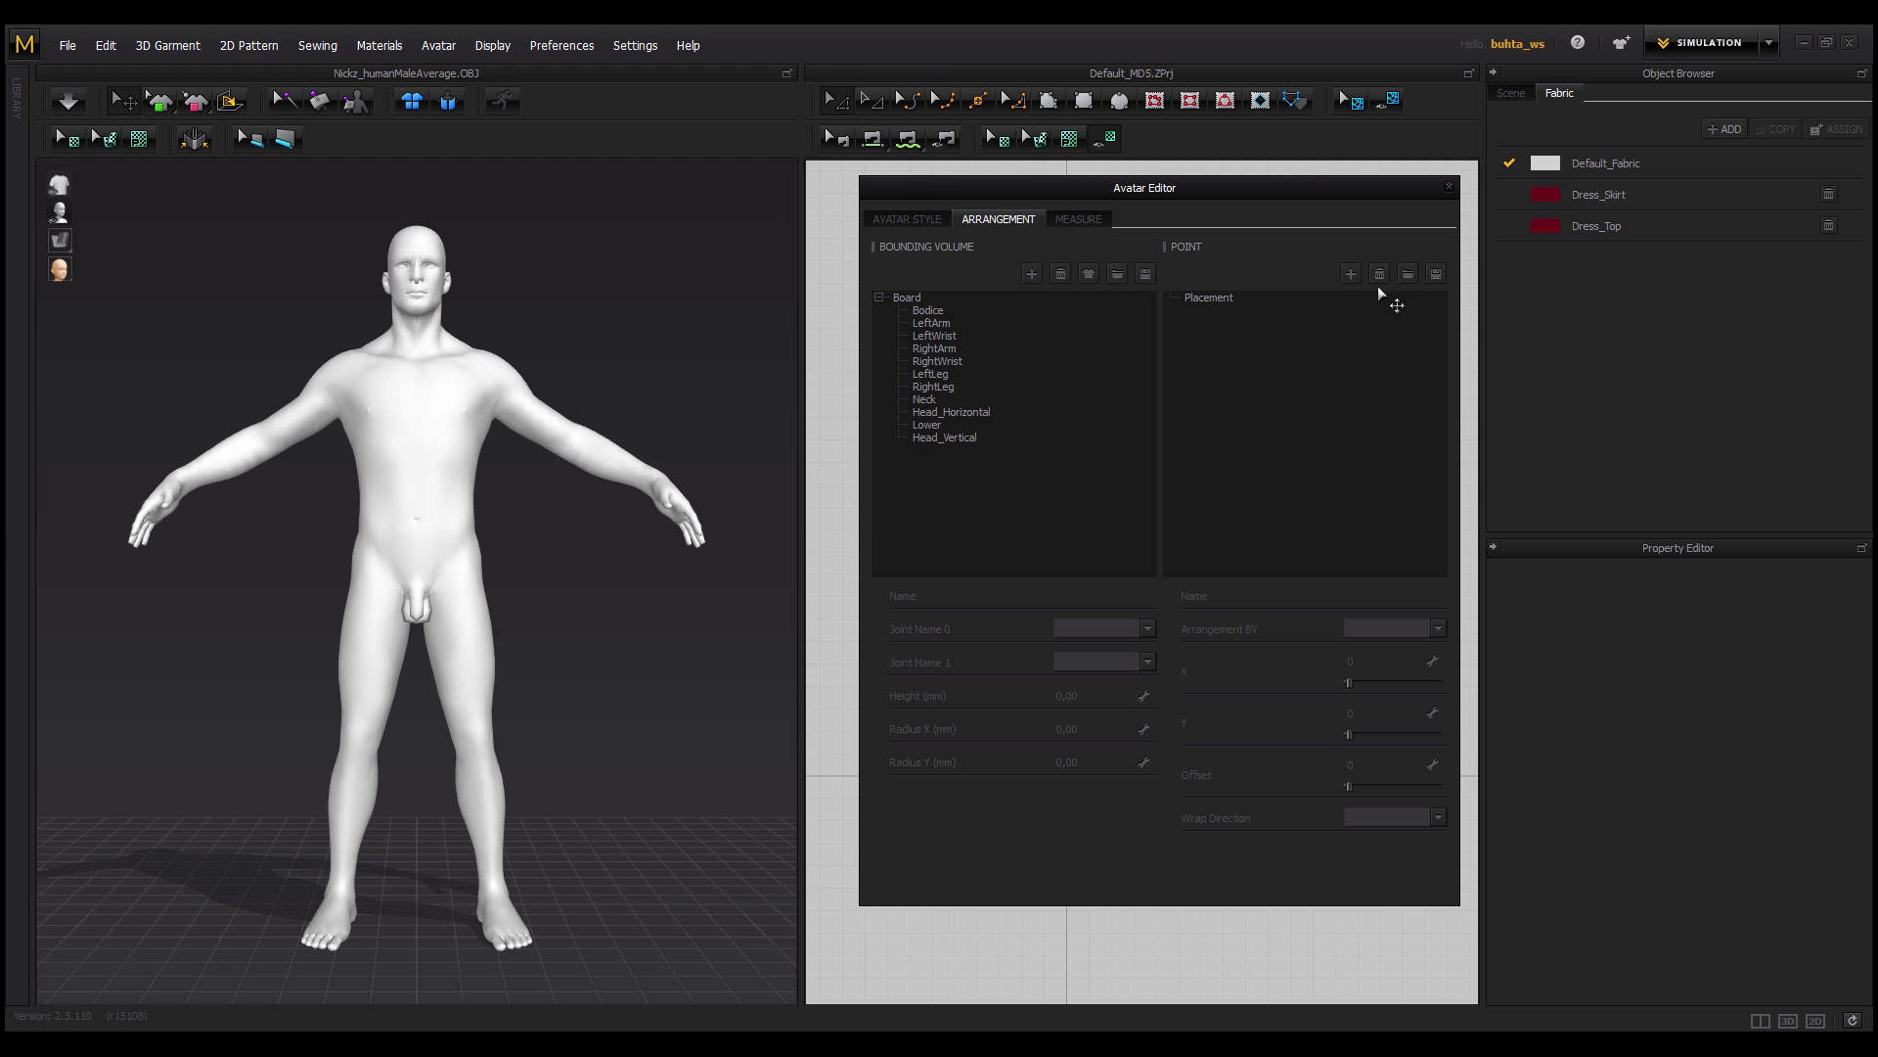
click(229, 176)
click(810, 519)
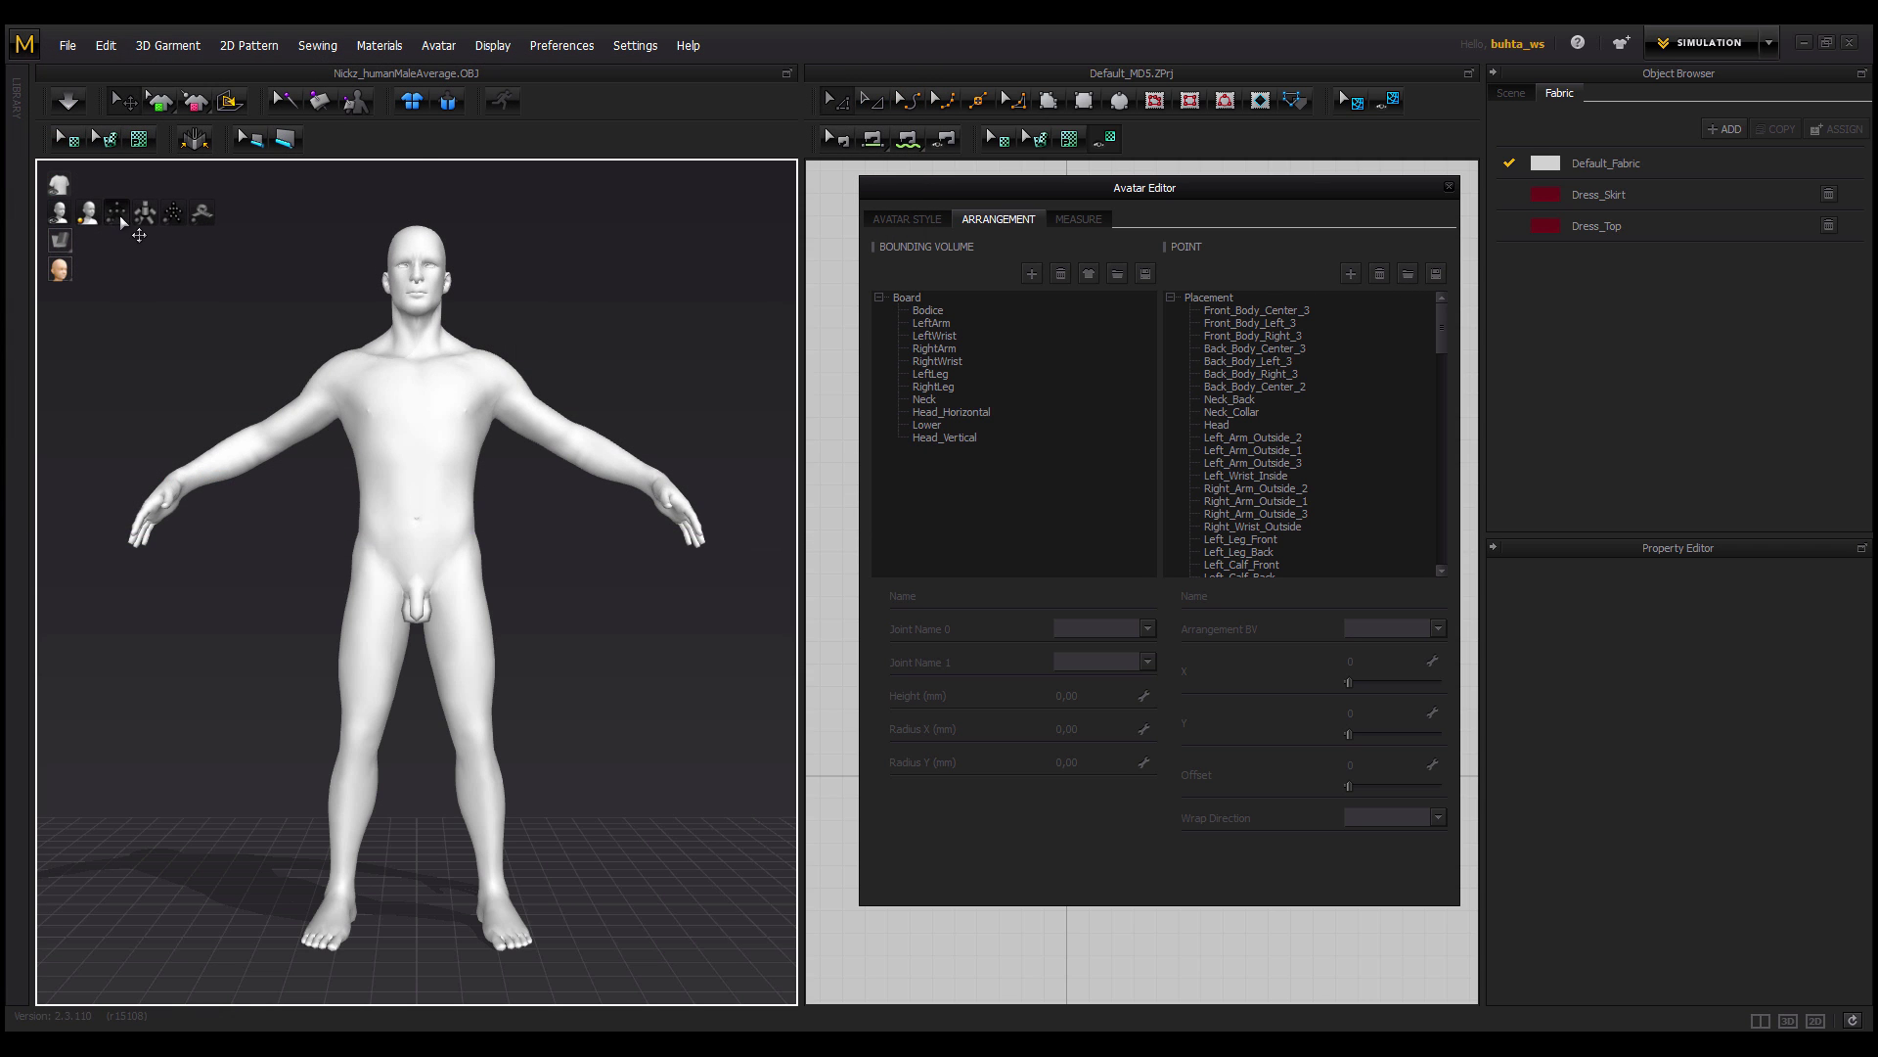
click(119, 215)
click(146, 214)
right_drag(381, 356, 355, 422)
scroll(354, 421, up, 3)
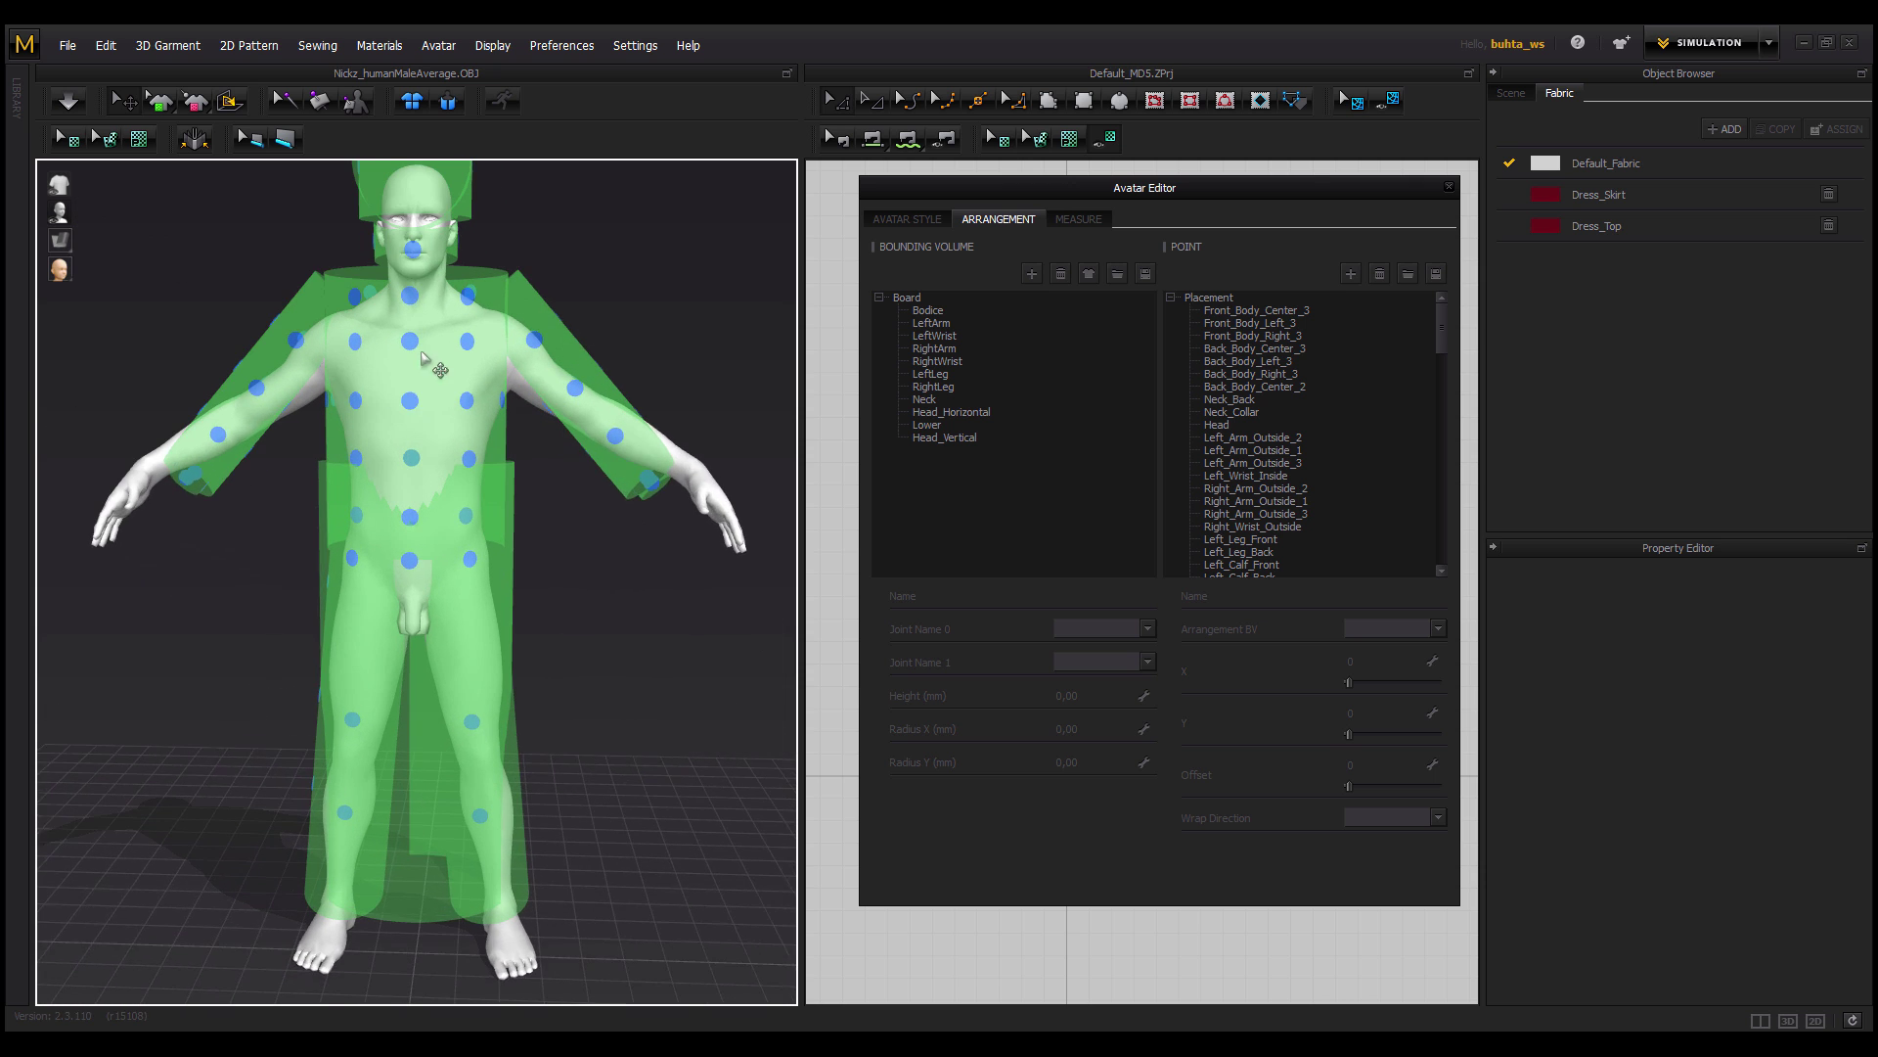
Reposition the LeftArm bounding volume to fit around the avatar's left arm.
click(530, 385)
drag(543, 406, 615, 438)
click(629, 417)
click(579, 441)
right_drag(512, 350, 467, 358)
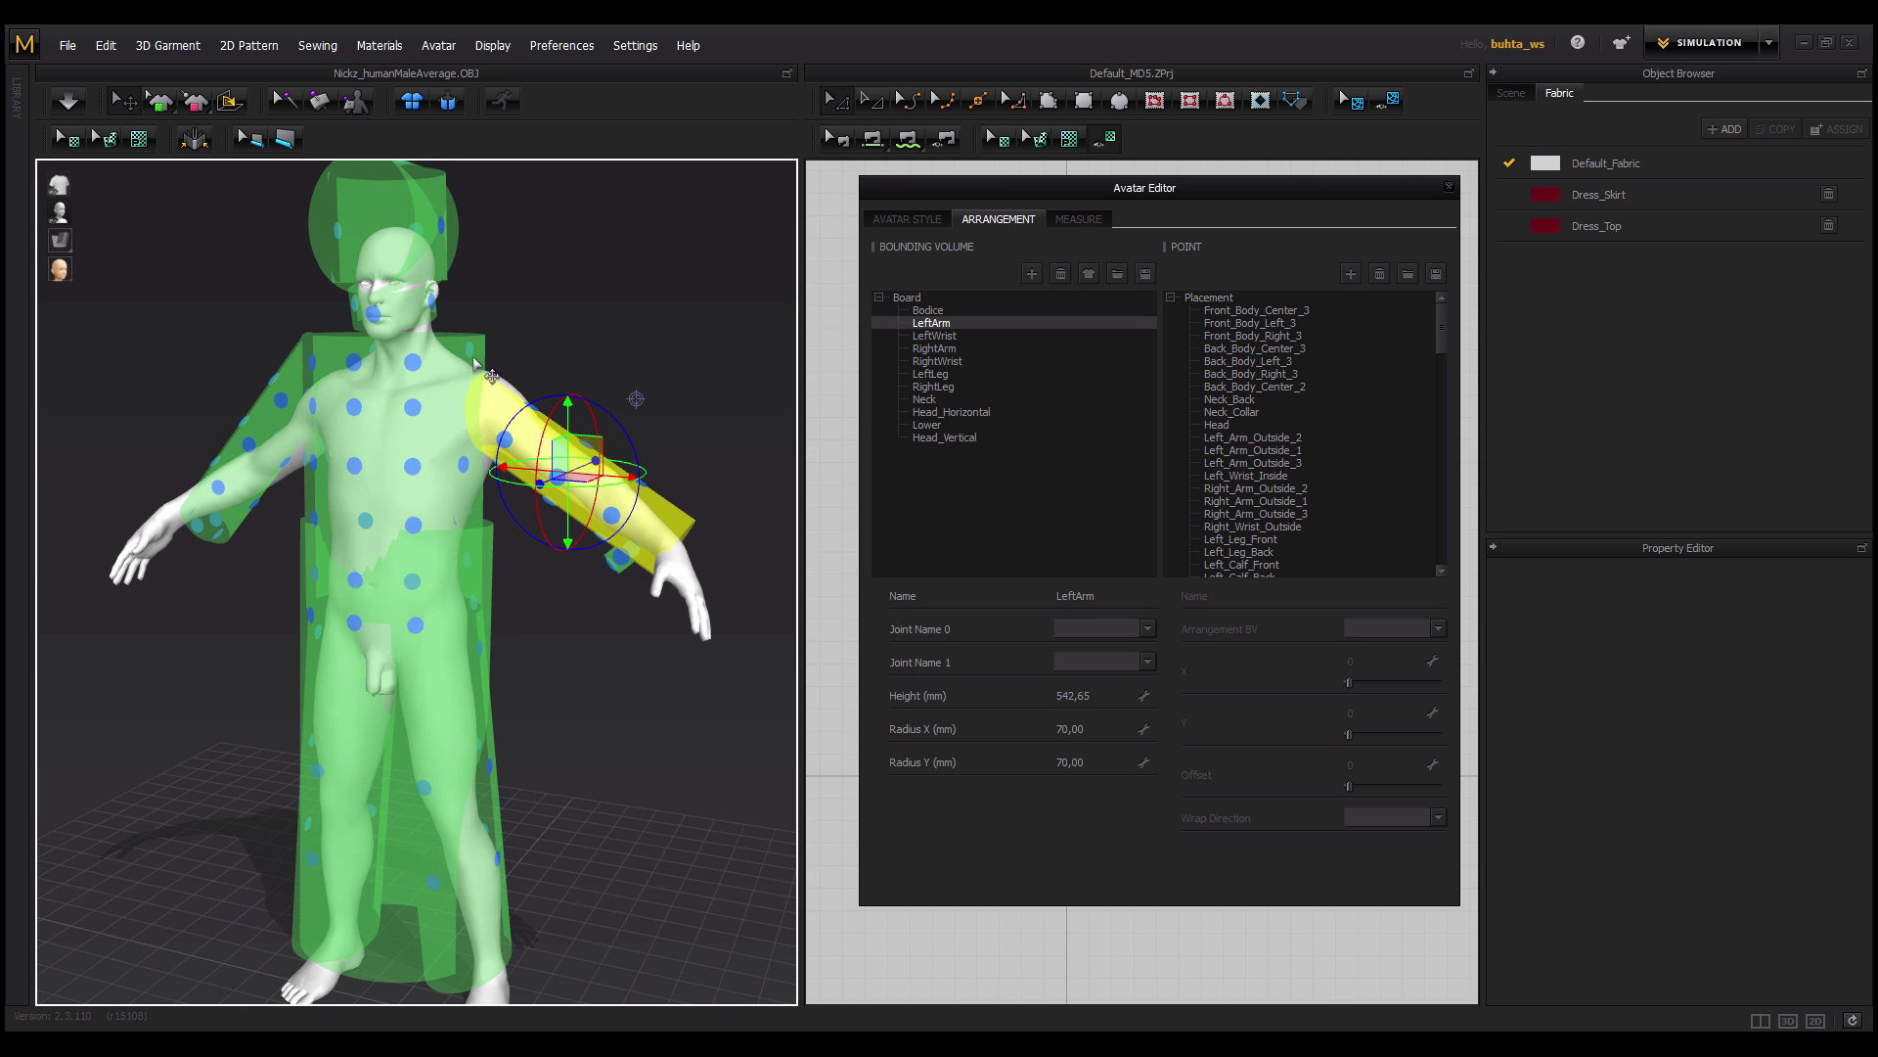
Lower the Bodice bounding volume slightly over the avatar's torso, and select the RightLeg volume.
click(467, 359)
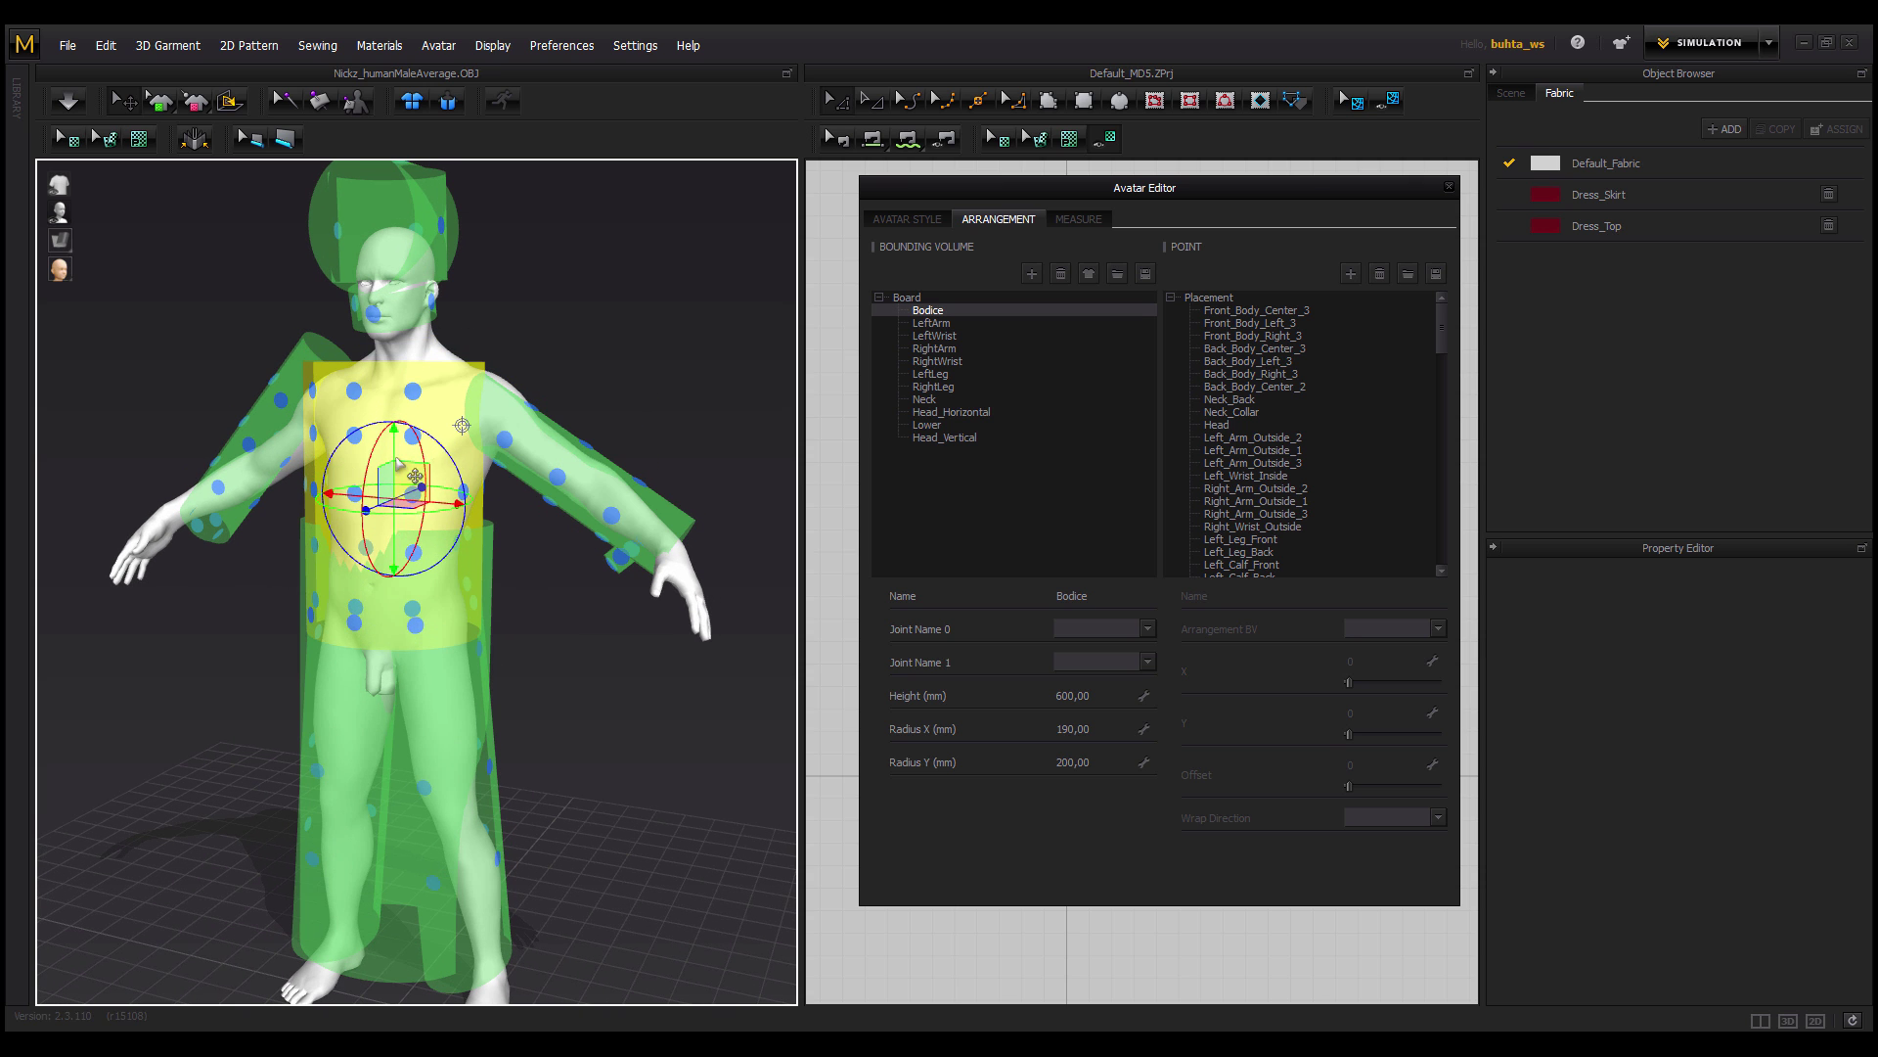
right_drag(401, 423, 340, 733)
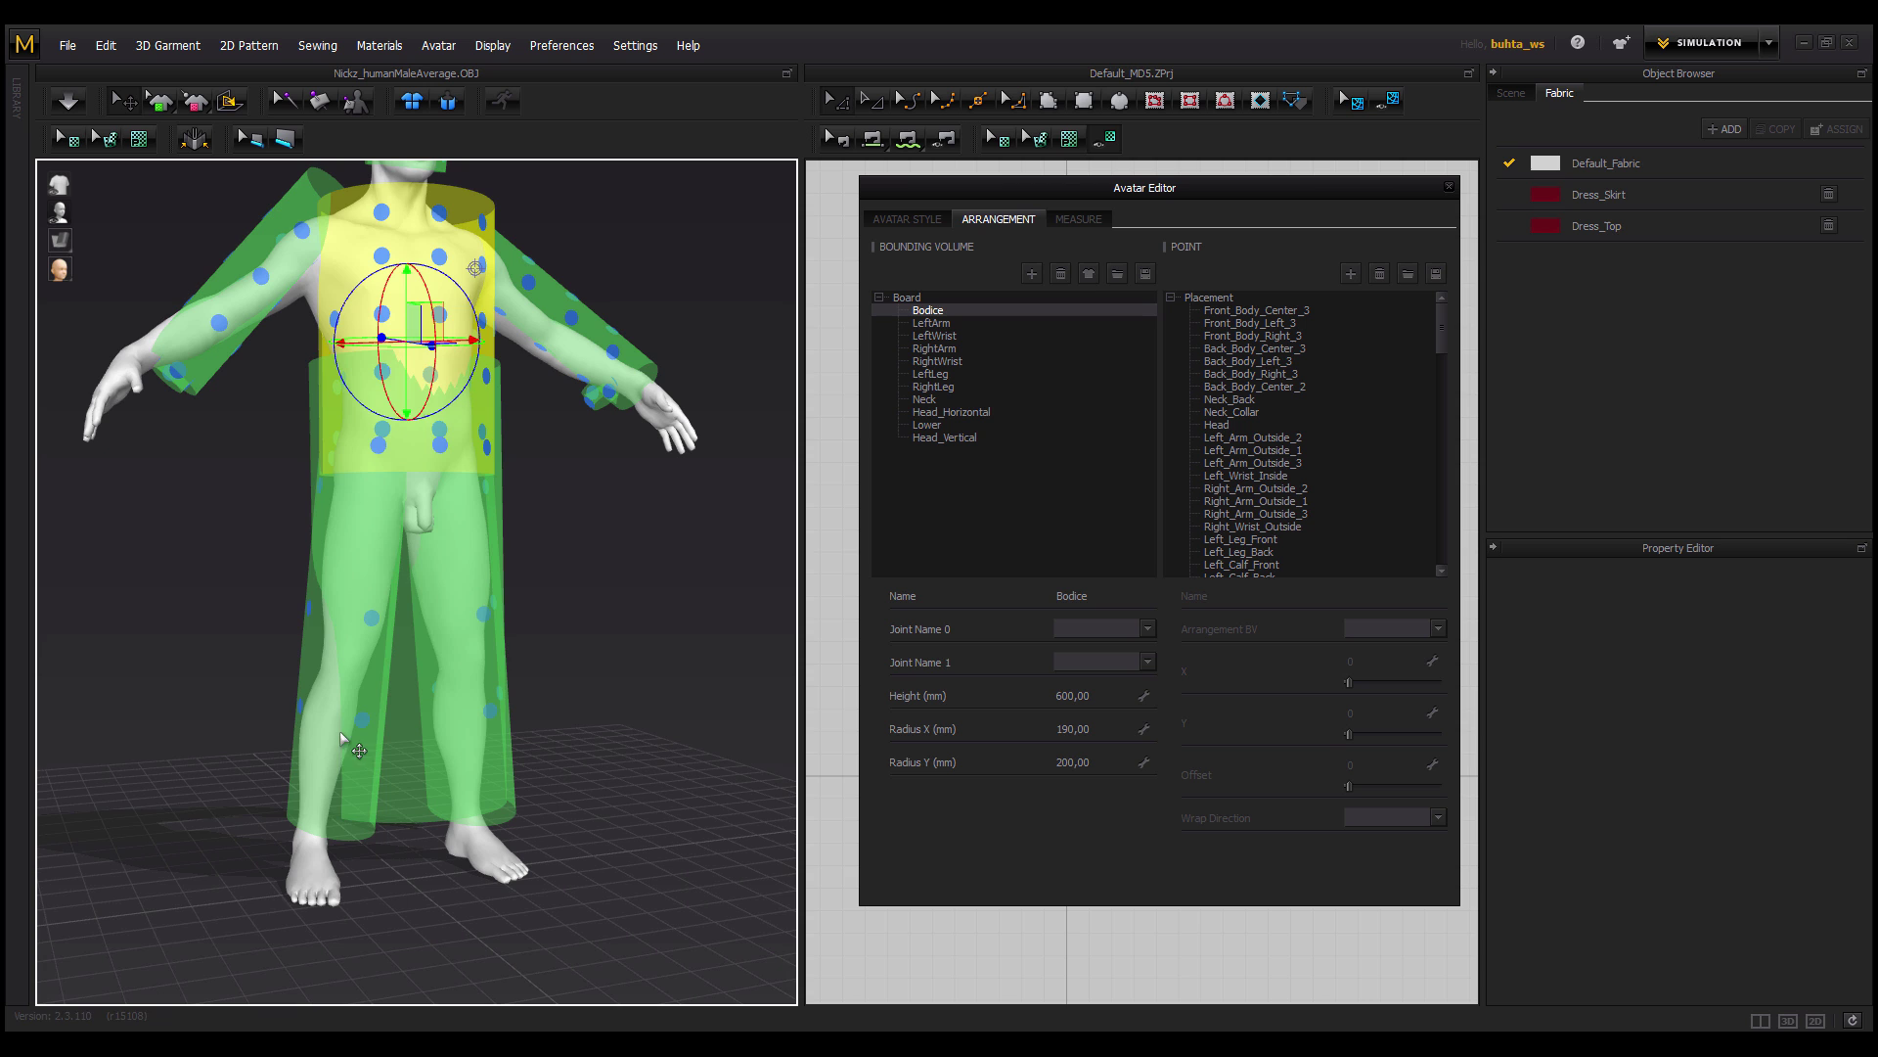
click(327, 818)
right_drag(326, 818, 597, 596)
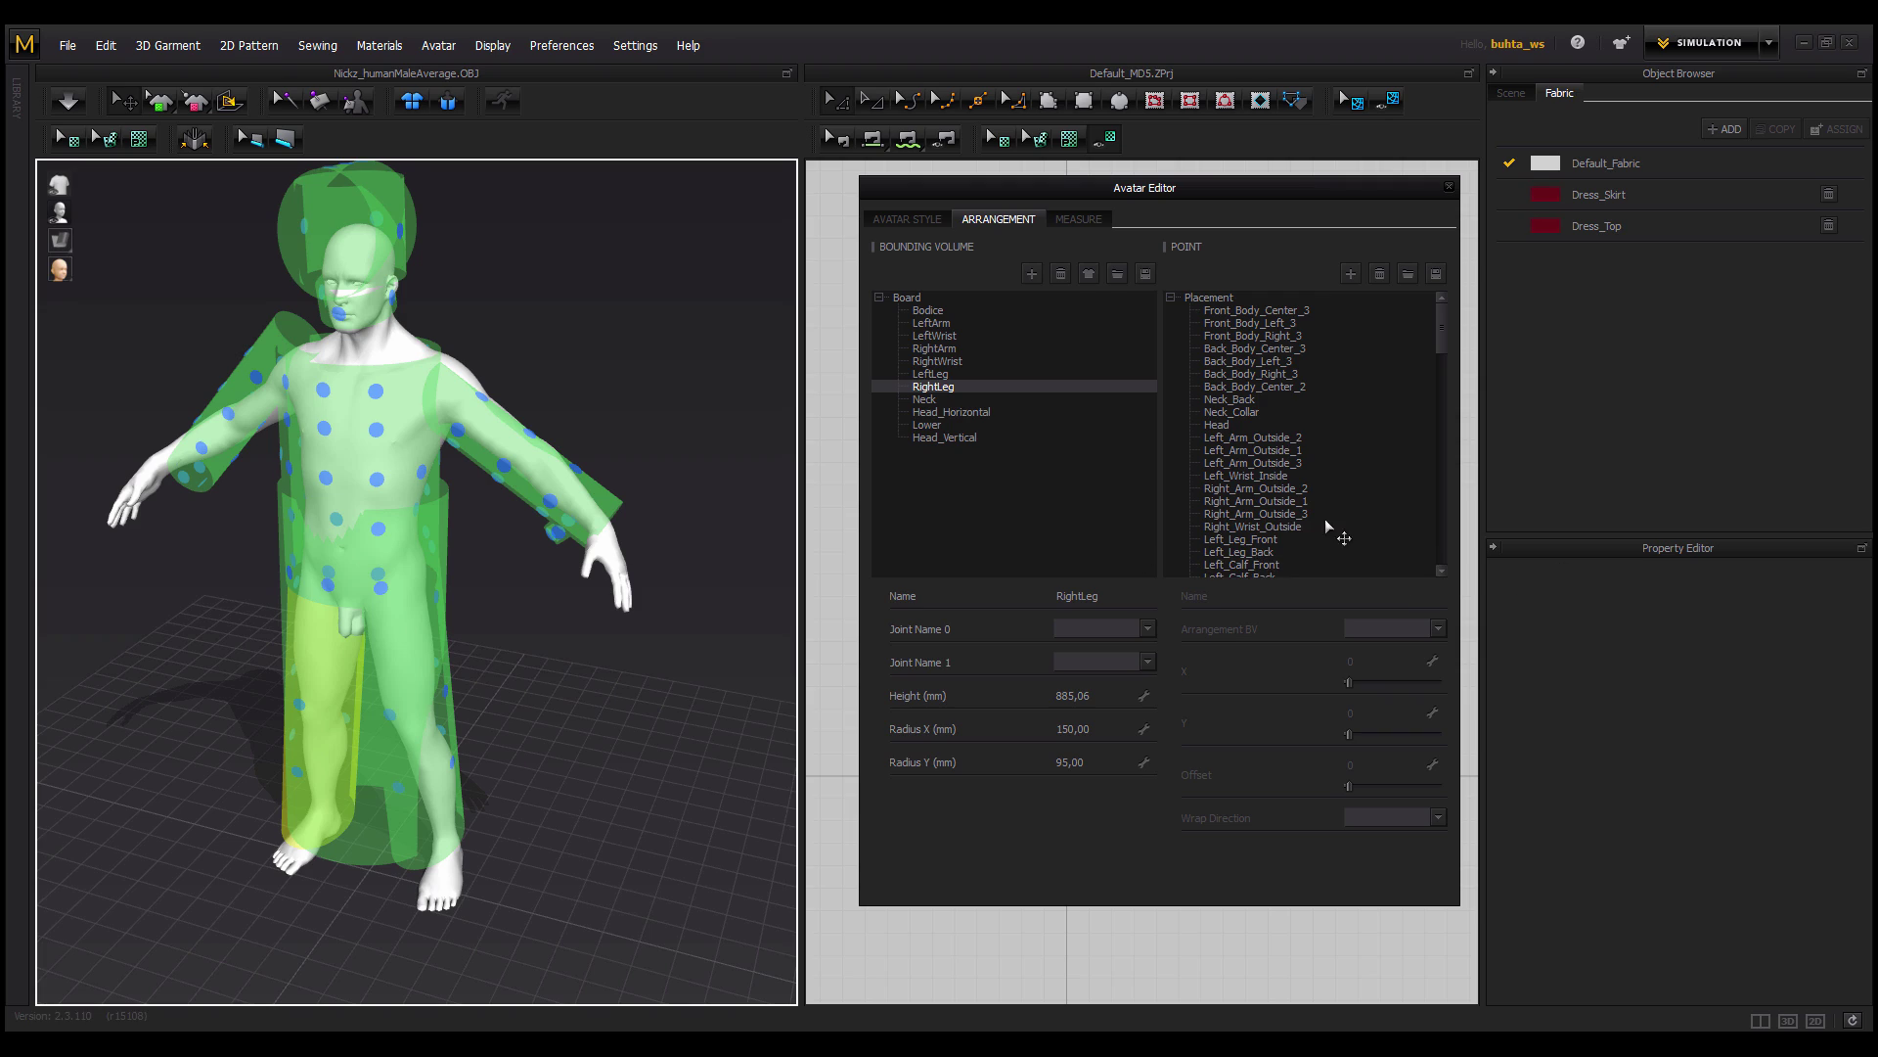